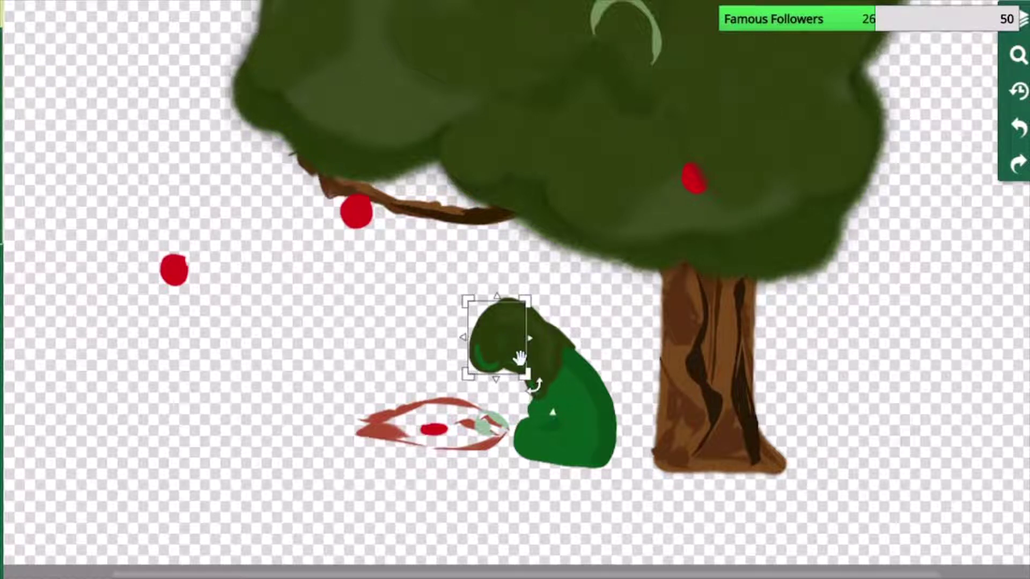
Pick up the outline colour #273809 from the dark green stroke in the seated figure's hair.
left_click(519, 357)
left_click(494, 279)
left_click(612, 405)
left_click(849, 404)
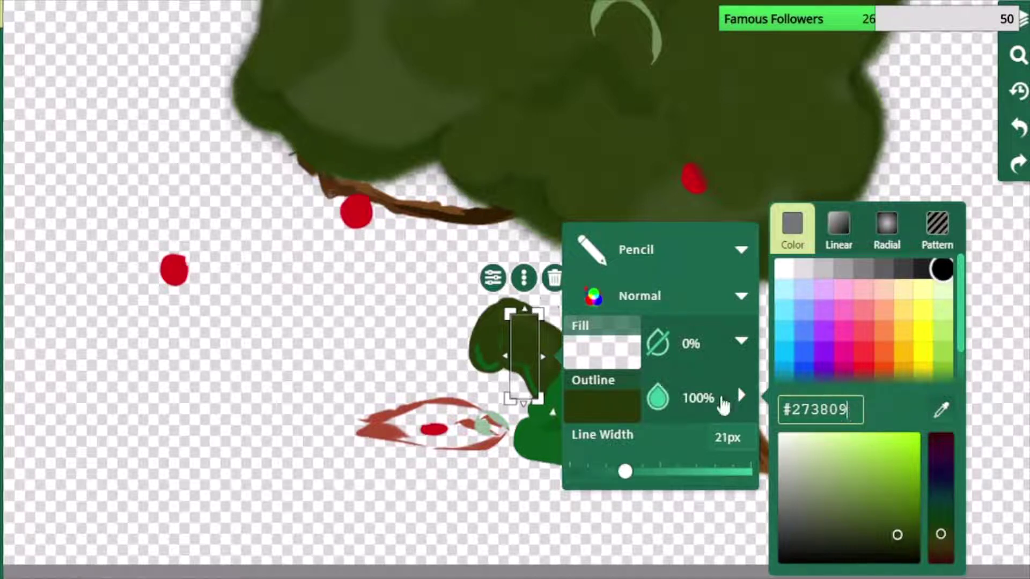
Set the Pencil's line width to about 8 px and paint a short stroke over the lower part of the figure's hair.
left_click(2, 81)
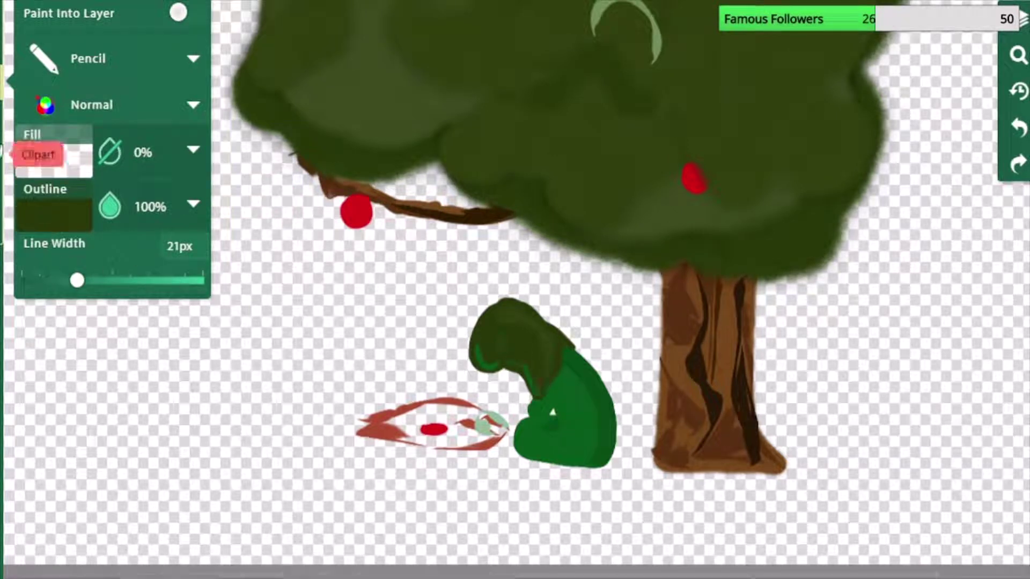
left_click(77, 281)
left_click_drag(77, 281, 56, 280)
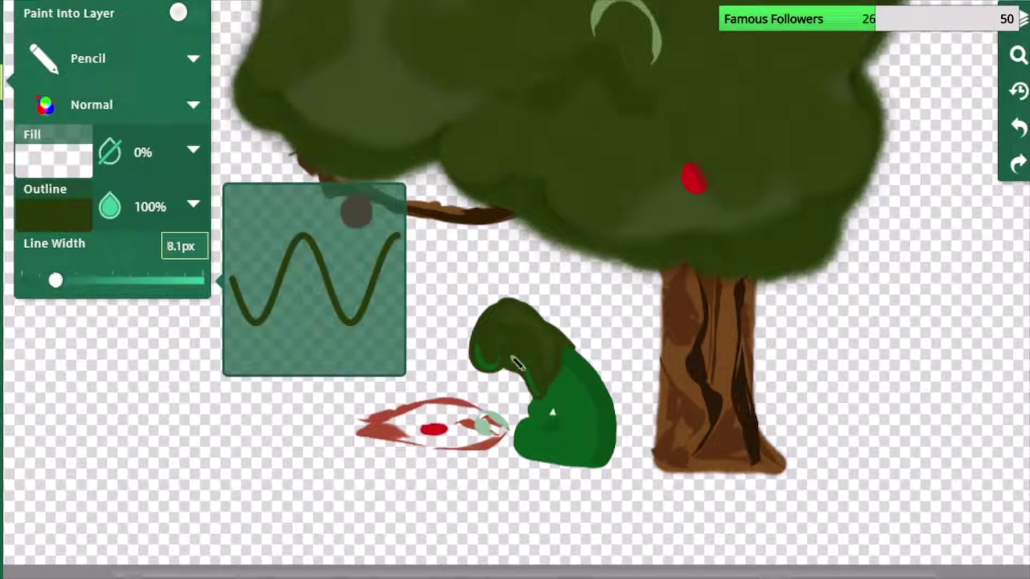
left_click_drag(532, 368, 529, 355)
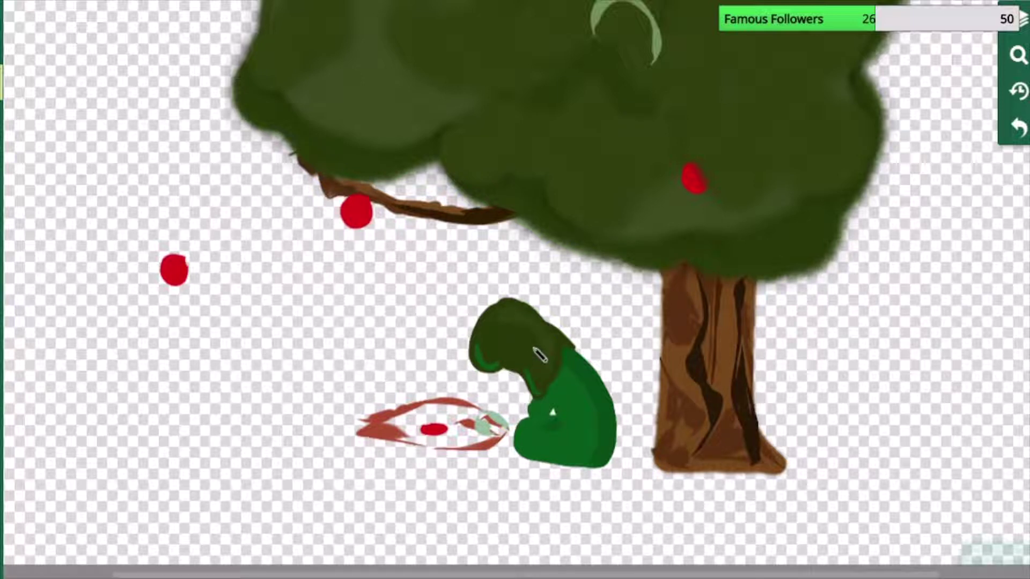
Bring the seated figure and the reddish-brown outline in front of it into close view with the Pencil tool active.
left_click(1017, 54)
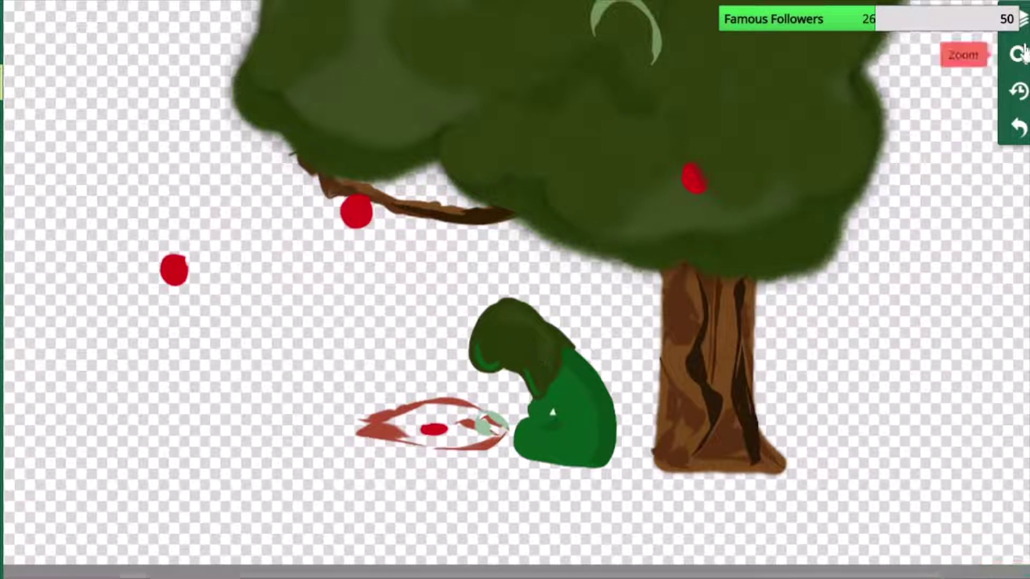
scroll(528, 286, "up", 5)
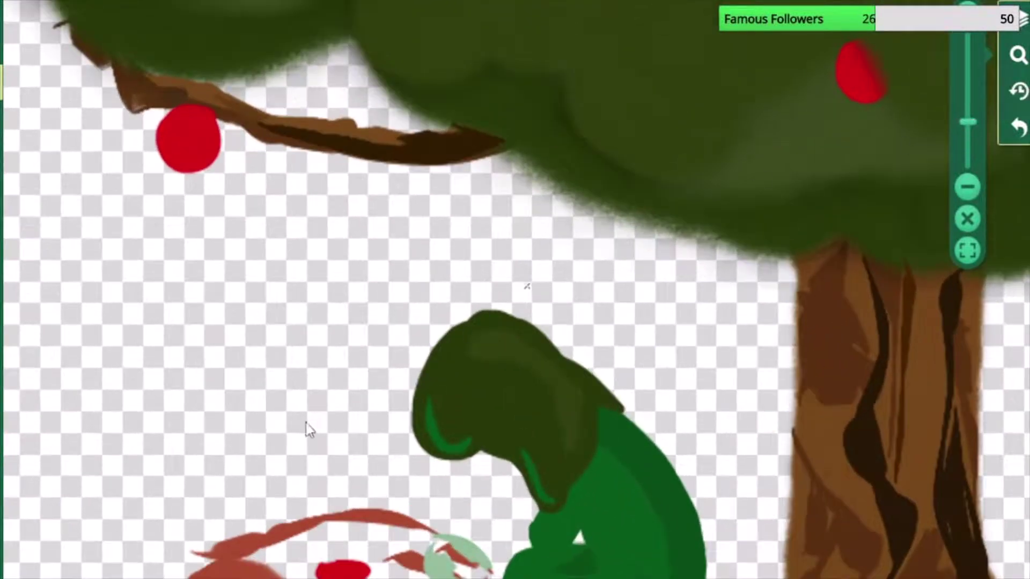
left_click(2, 14)
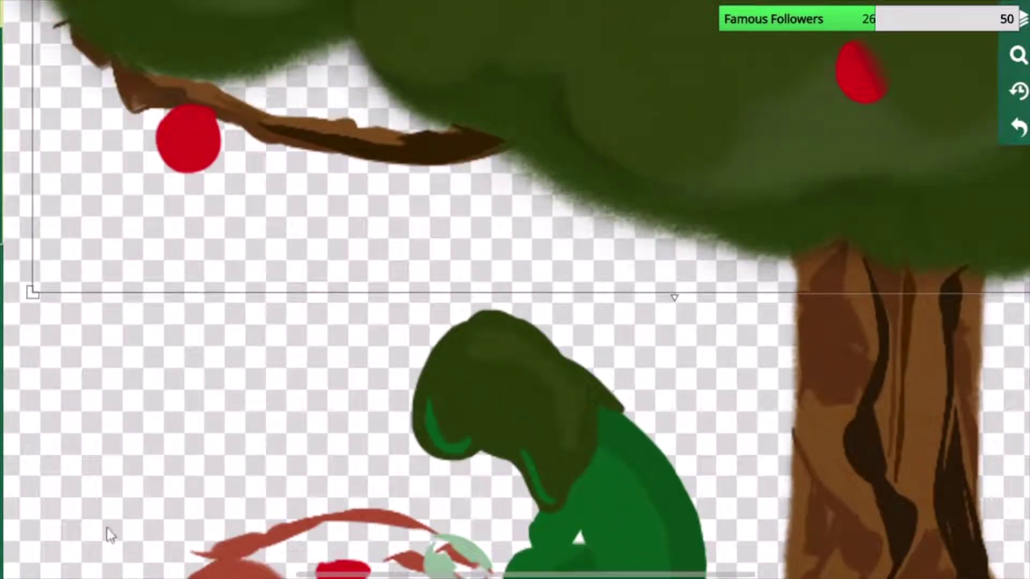
scroll(527, 286, "down", 3)
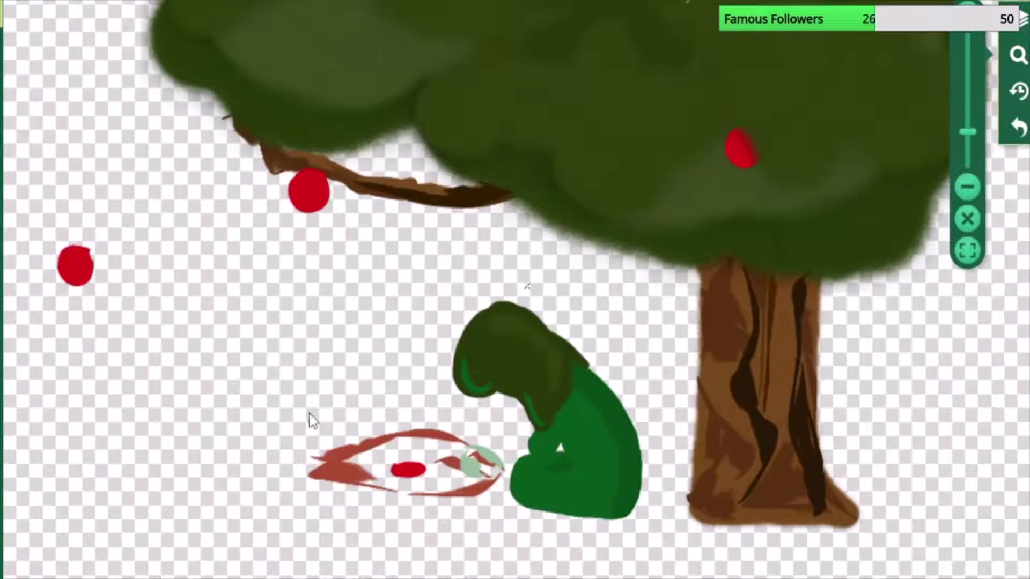
left_click_drag(311, 414, 241, 238)
scroll(241, 238, "up", 3)
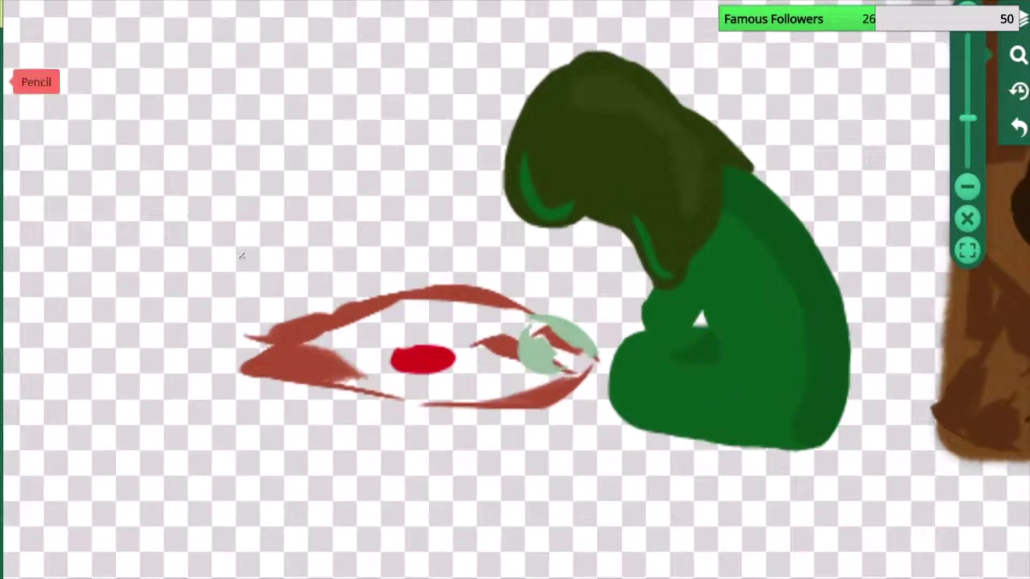
left_click(4, 80)
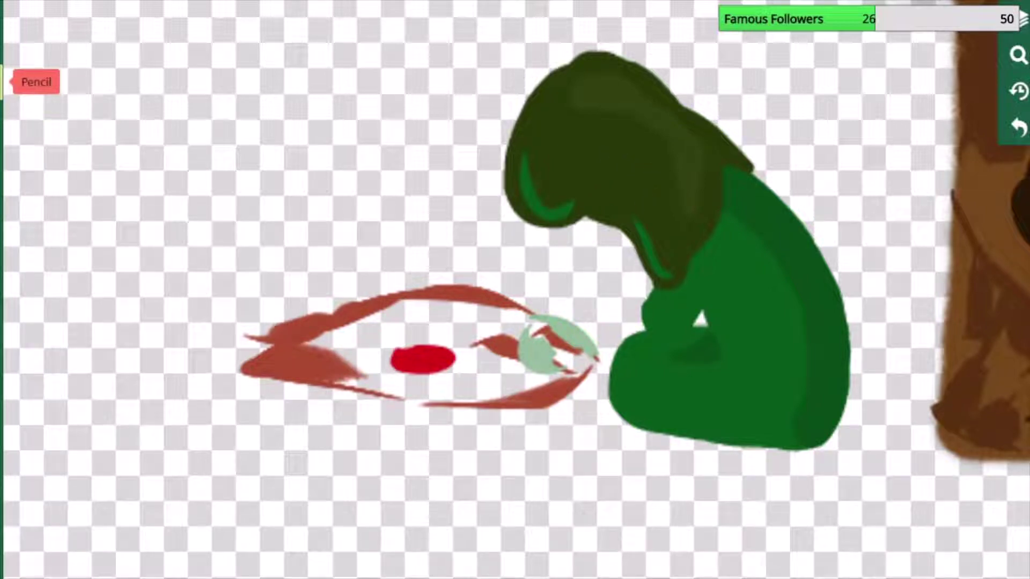
Pick up the outline colour #313f0e from the lighter highlight stroke in the hair for use with the Pencil tool.
left_click(2, 11)
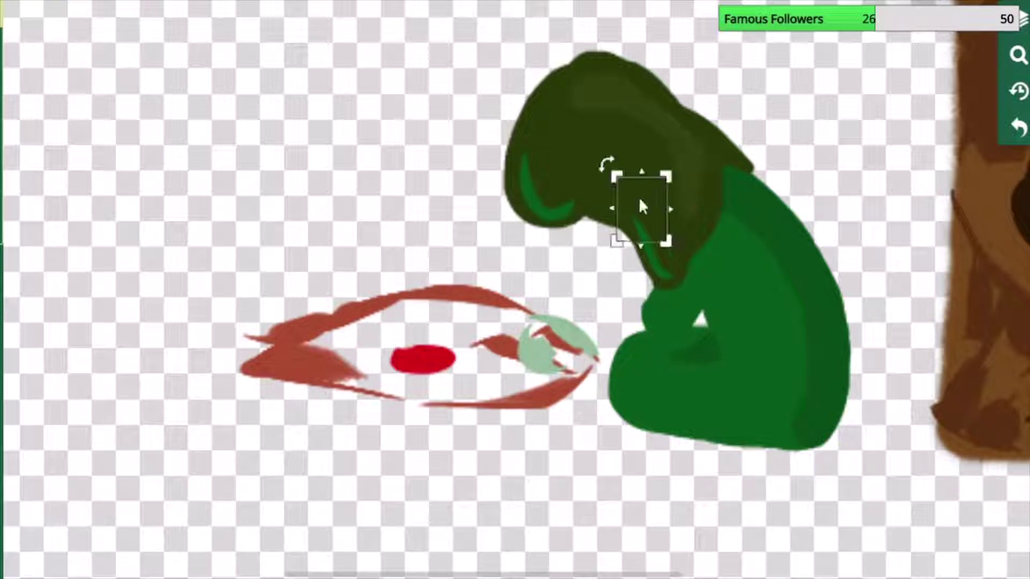
left_click(679, 42)
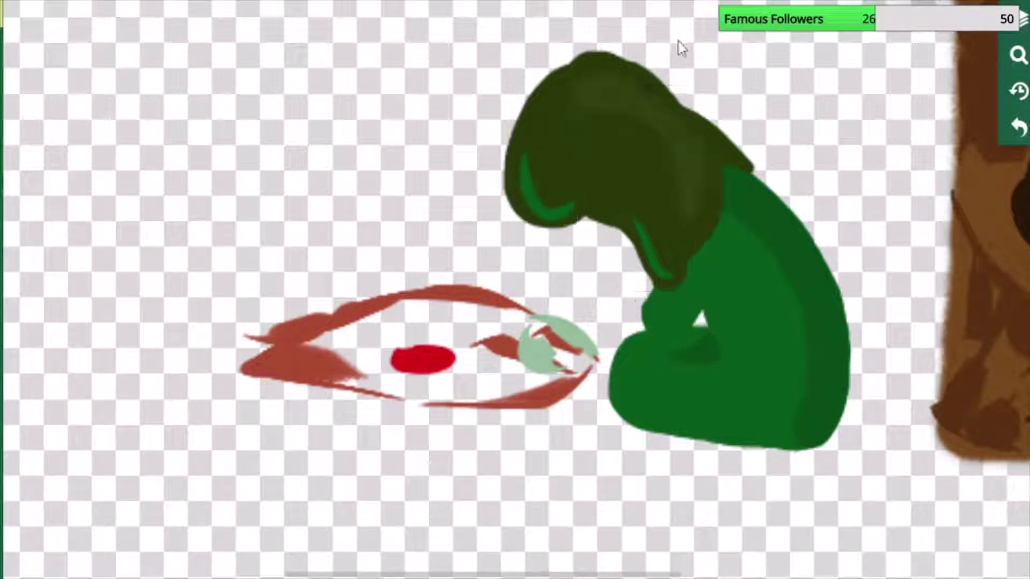
left_click_drag(685, 57, 602, 118)
key("ctrl+z")
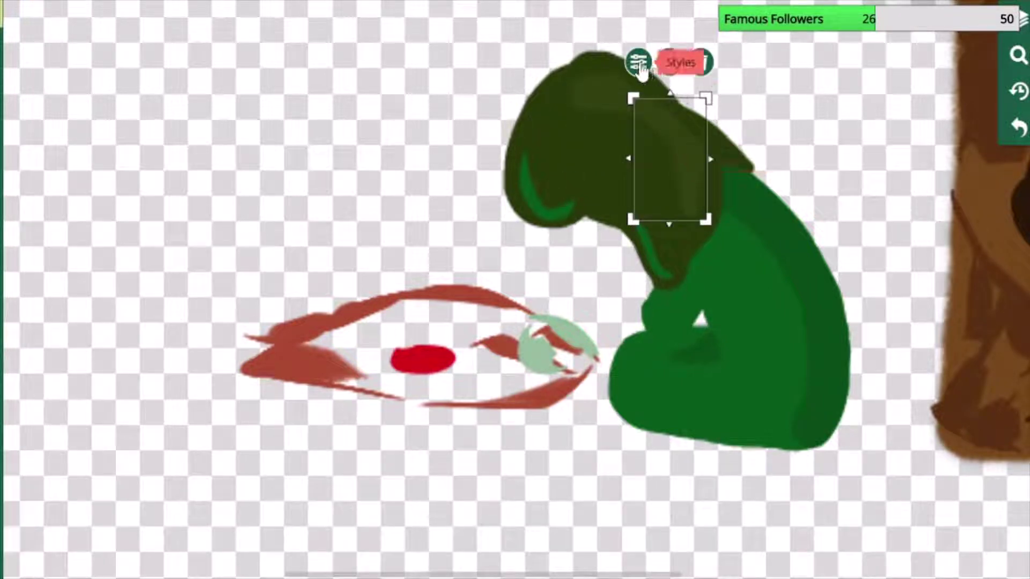
left_click(638, 65)
left_click(773, 206)
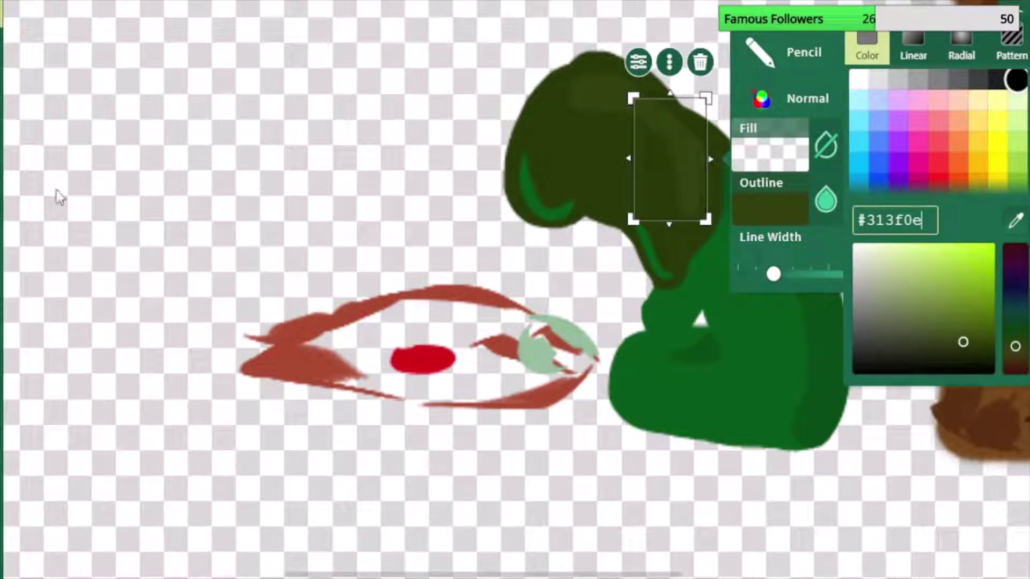
left_click(1, 82)
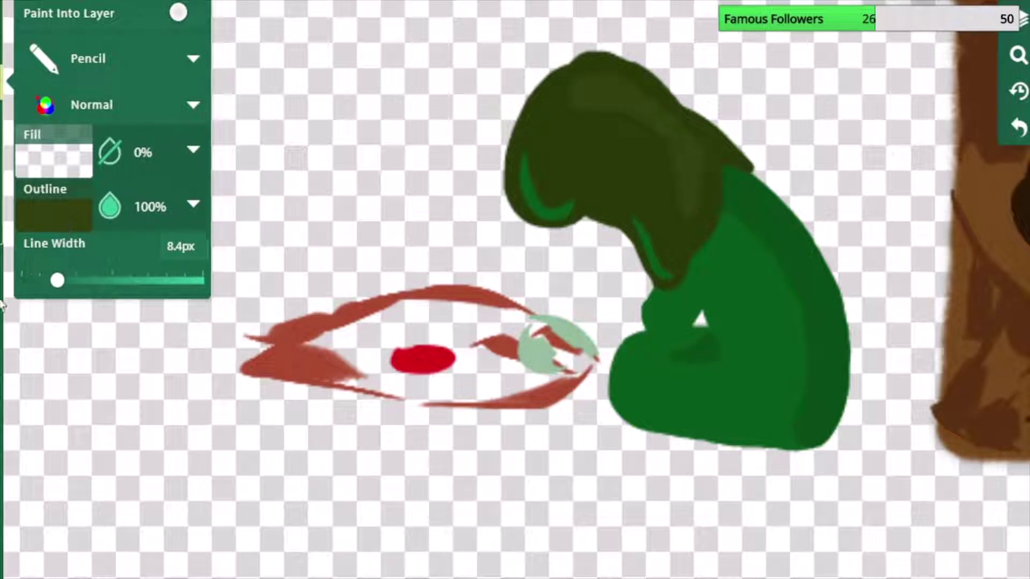
left_click(2, 82)
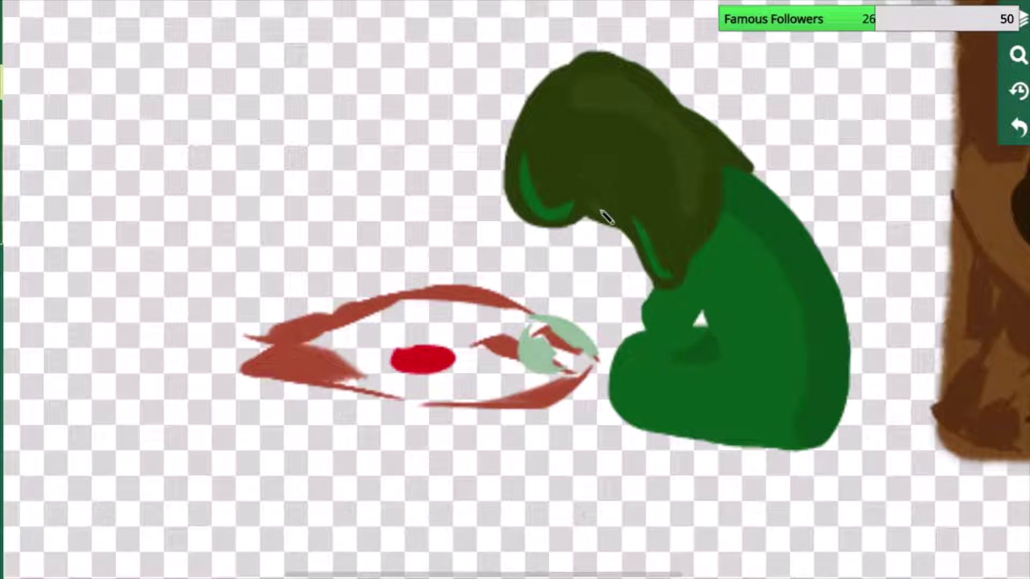
Look over the whole drawing and return the canvas to actual size.
left_click(1018, 55)
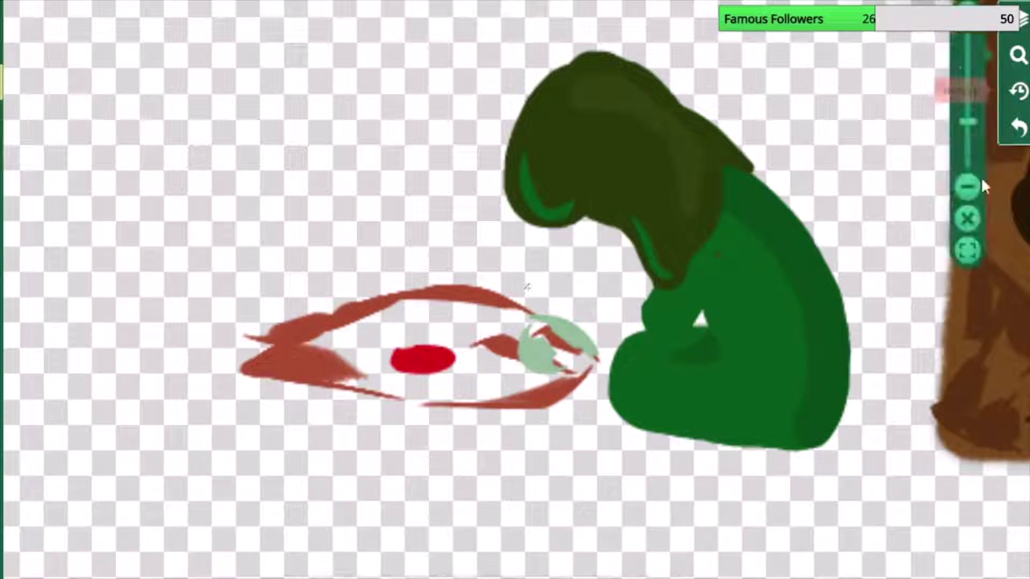
left_click(968, 218)
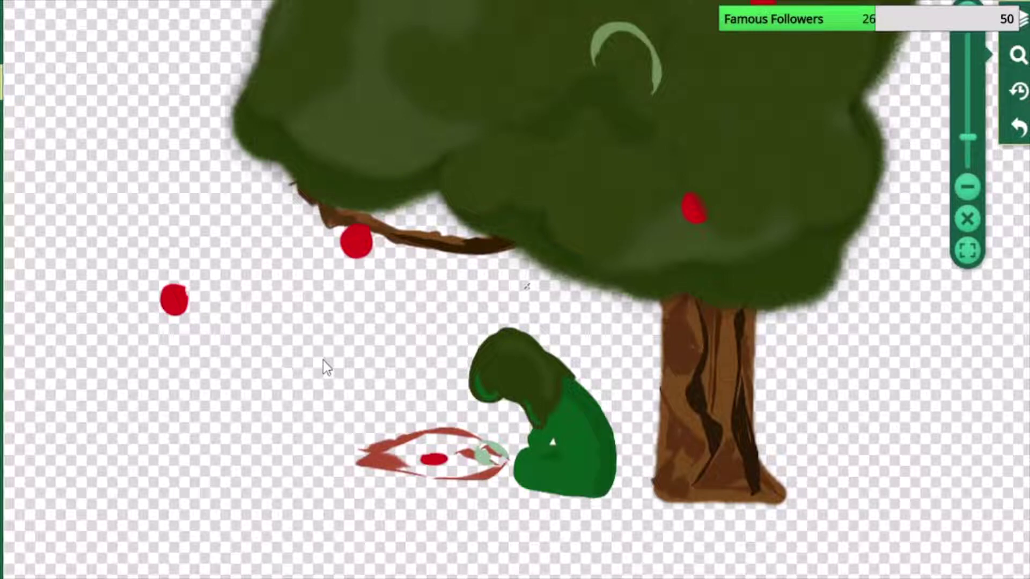
scroll(323, 360, "down", 5)
scroll(323, 360, "up", 5)
scroll(323, 361, "down", 3)
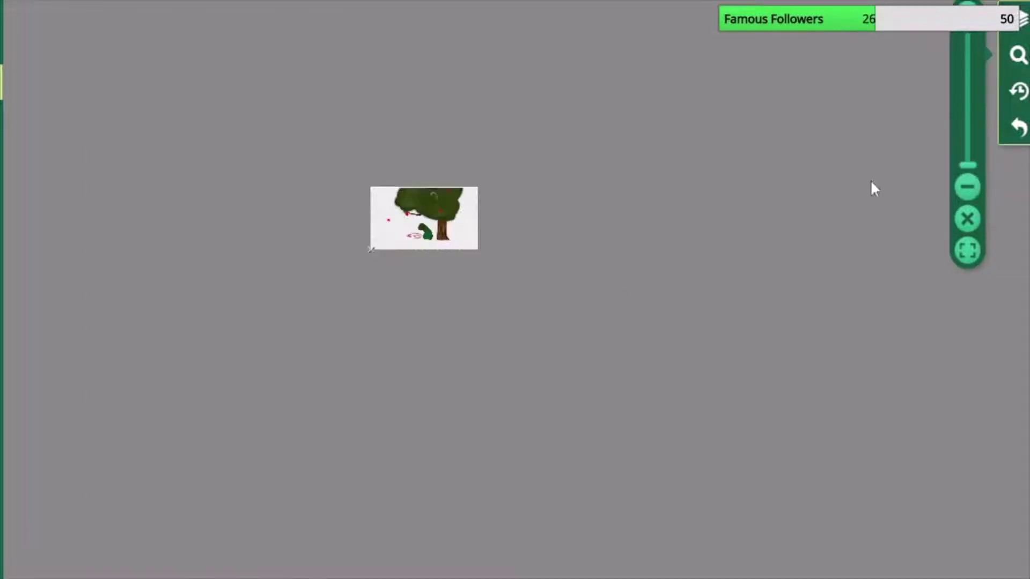
left_click(968, 219)
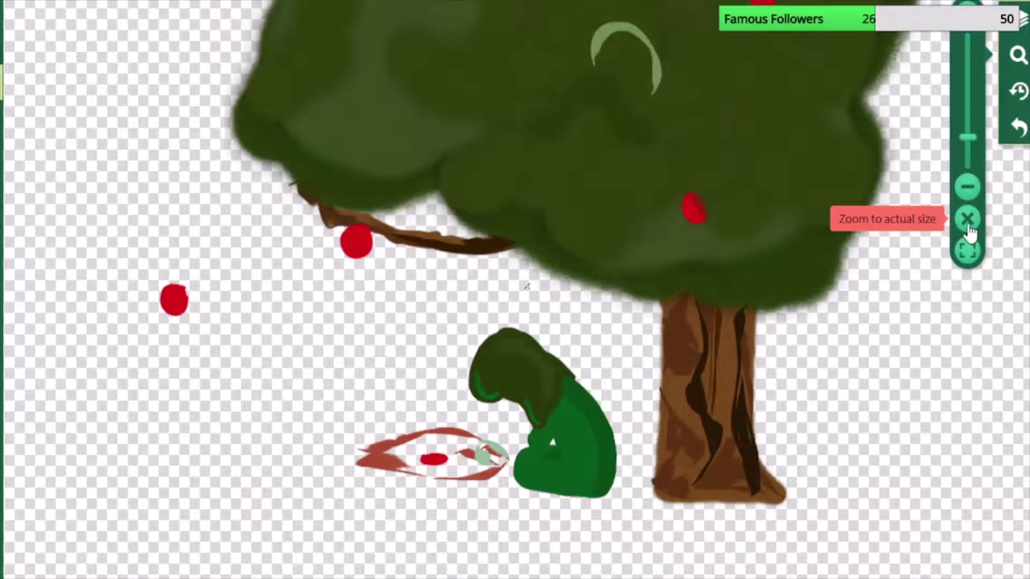
Copy the flat red ellipse inside the reddish-brown outline and paste a duplicate of it.
left_click(1, 10)
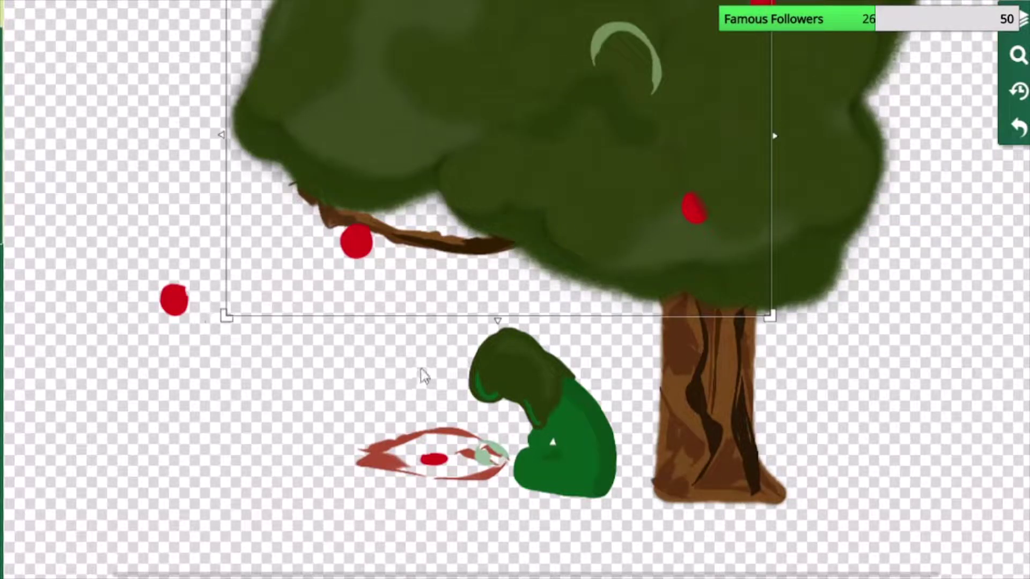
left_click(434, 460)
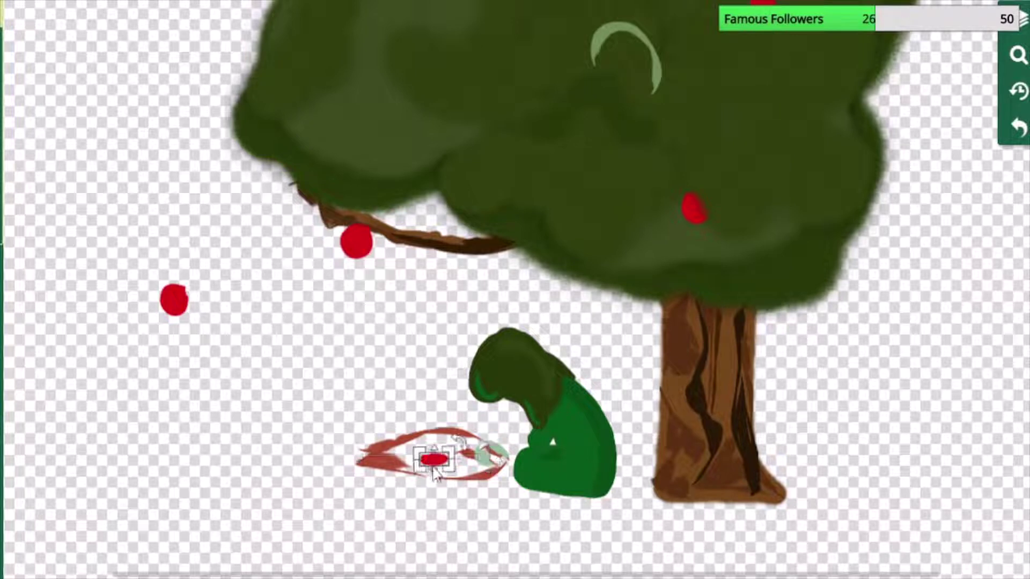
left_click(386, 461)
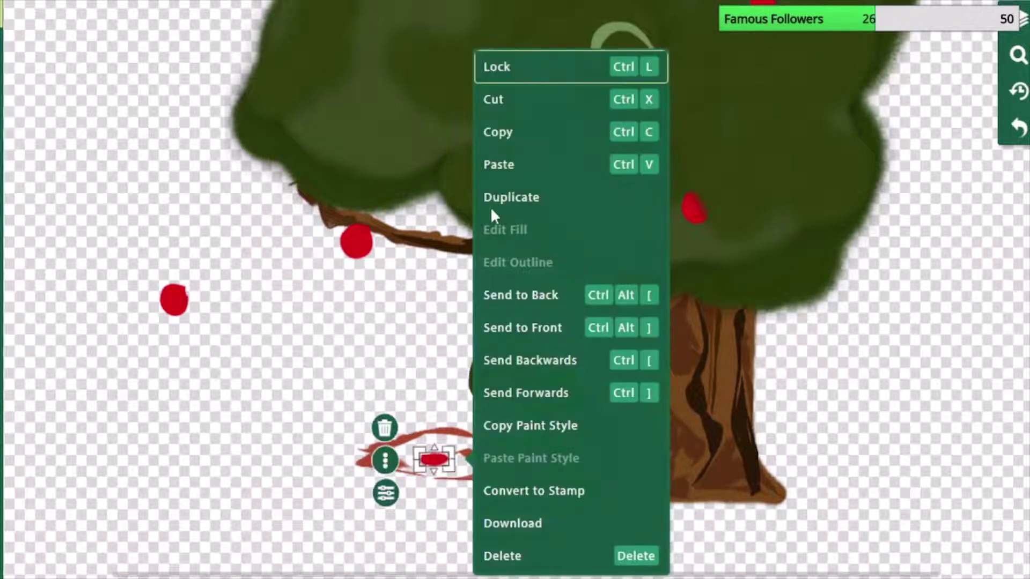
right_click(320, 421)
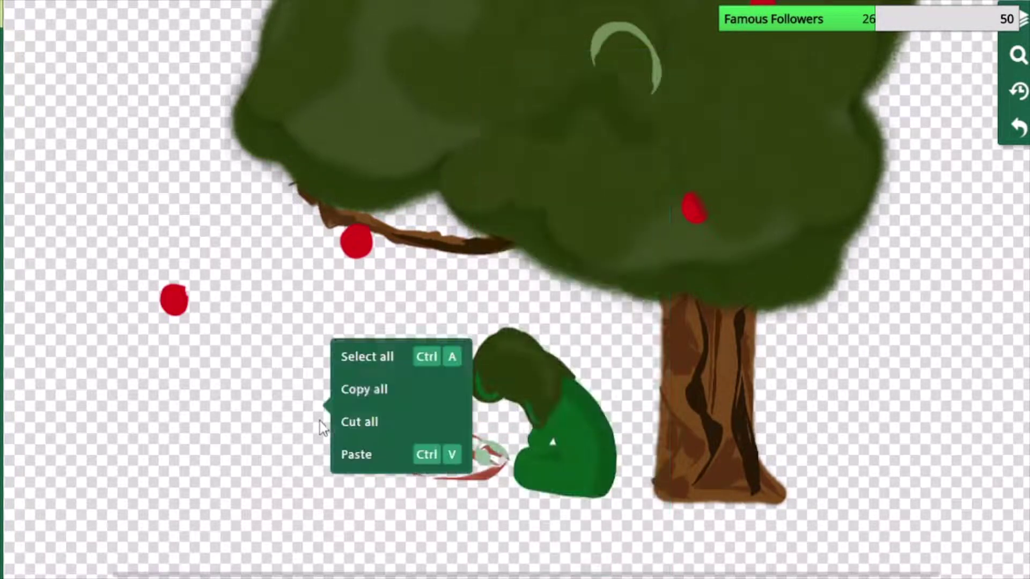
left_click(356, 455)
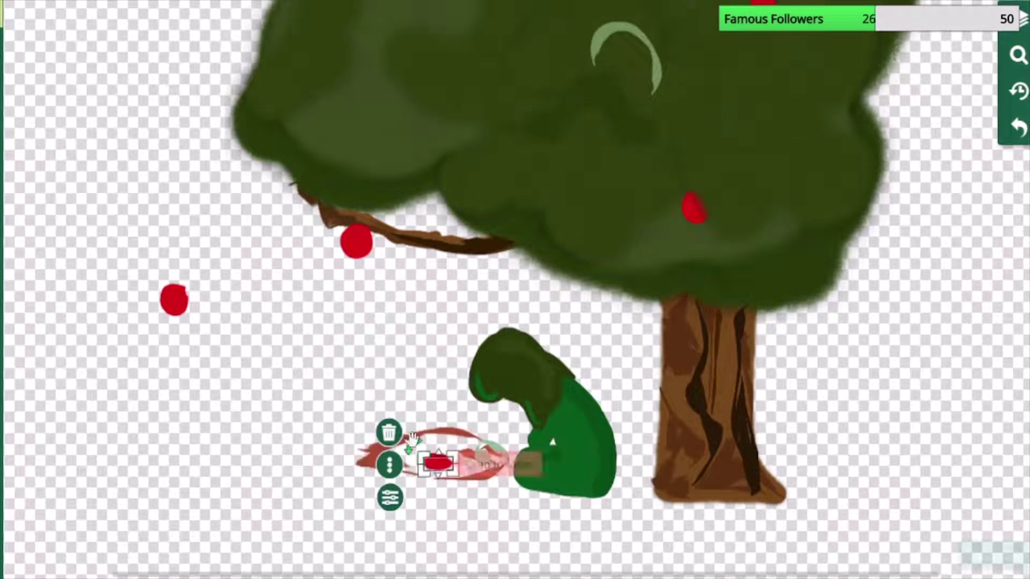
Move the pasted red ellipse to the upper-left end of the reddish-brown outline and make it slightly smaller.
left_click_drag(433, 459, 376, 440)
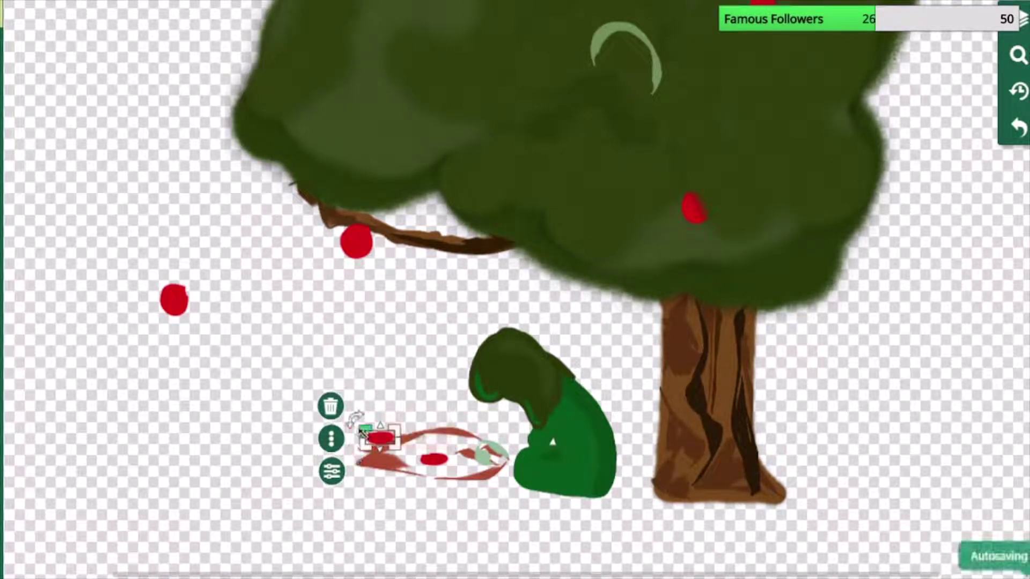
left_click_drag(362, 434, 371, 435)
left_click(247, 416)
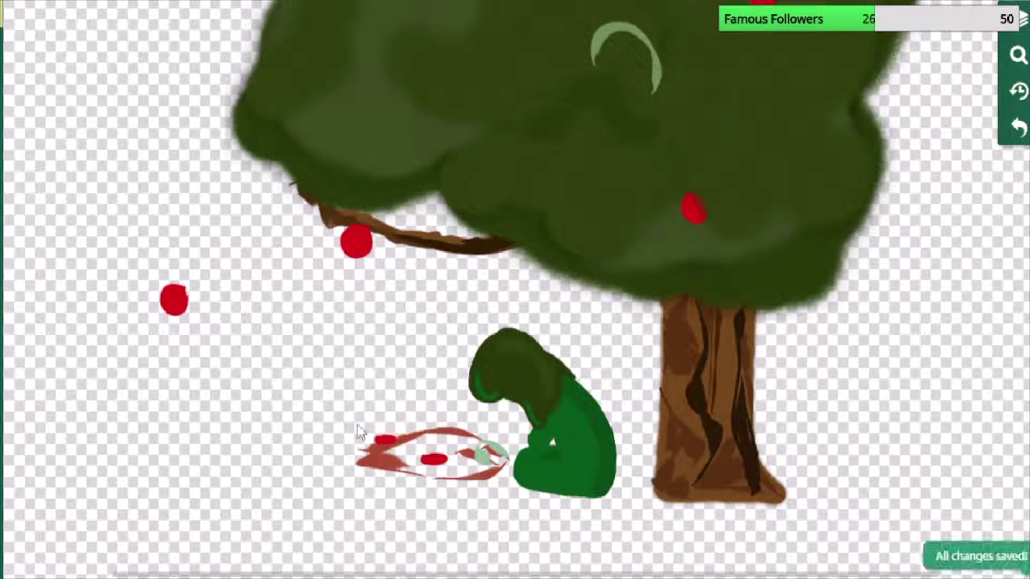
Copy the smaller red ellipse at the outline's upper-left end and paste another duplicate.
left_click(383, 438)
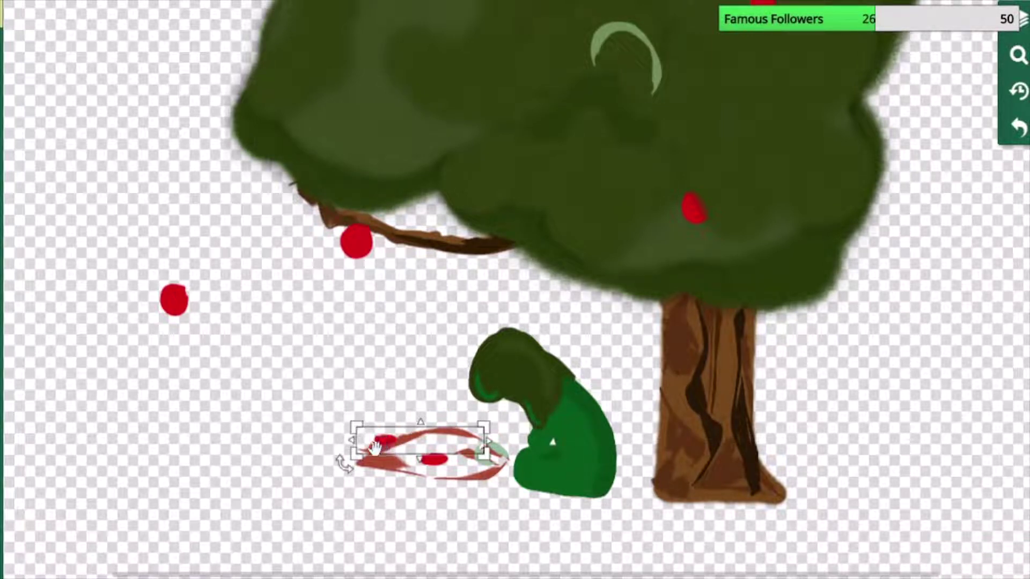
left_click(380, 443)
left_click(338, 446)
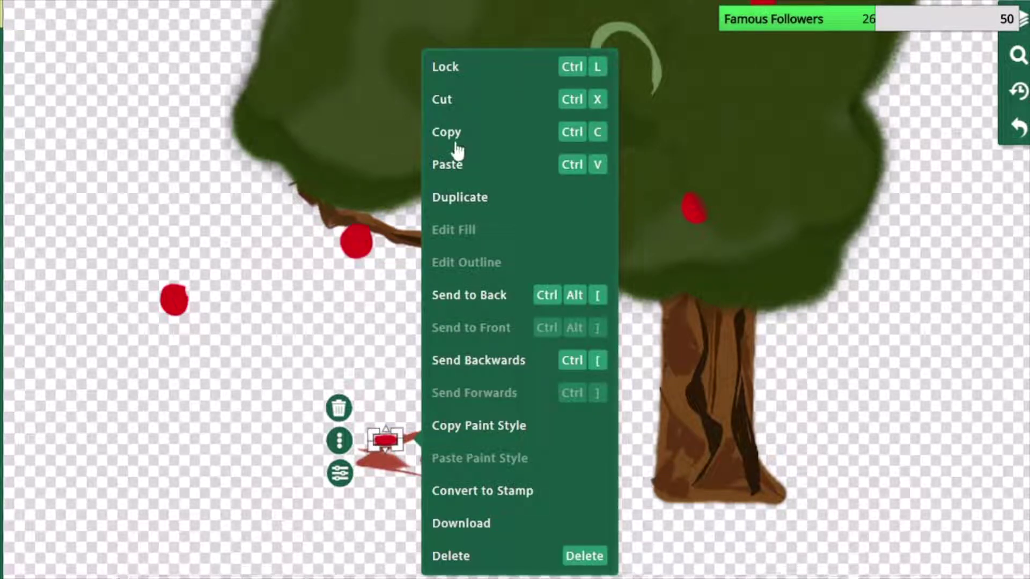
left_click(276, 429)
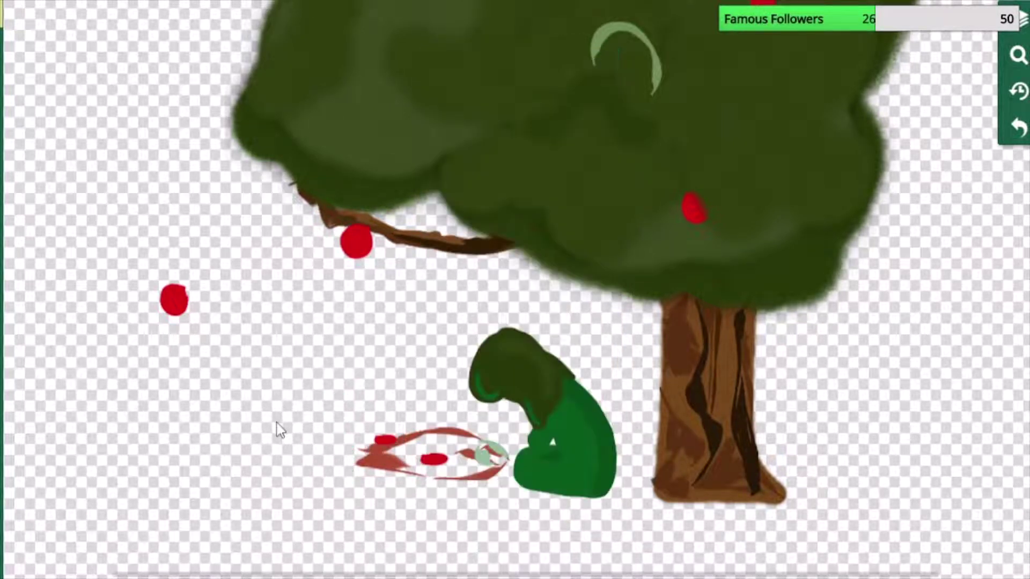
key("ctrl+v")
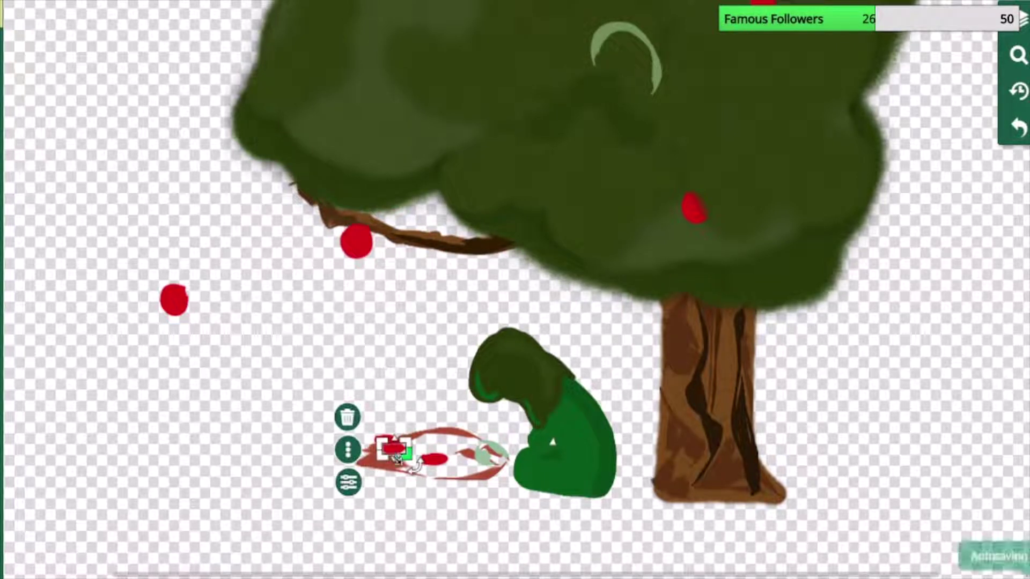
Nudge the new red ellipse upward and place it on the empty ground to the left of the reddish-brown outline.
key("Up")
key("Up")
key("Up")
key("Up")
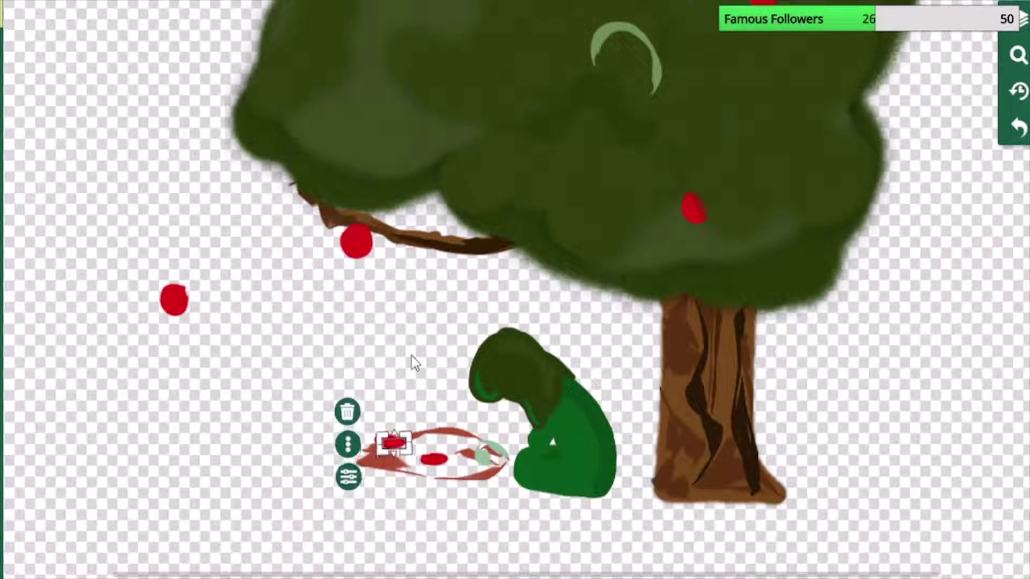
key("Up")
key("Up")
key("Up")
key("Up")
key("Up")
key("Up")
key("Up")
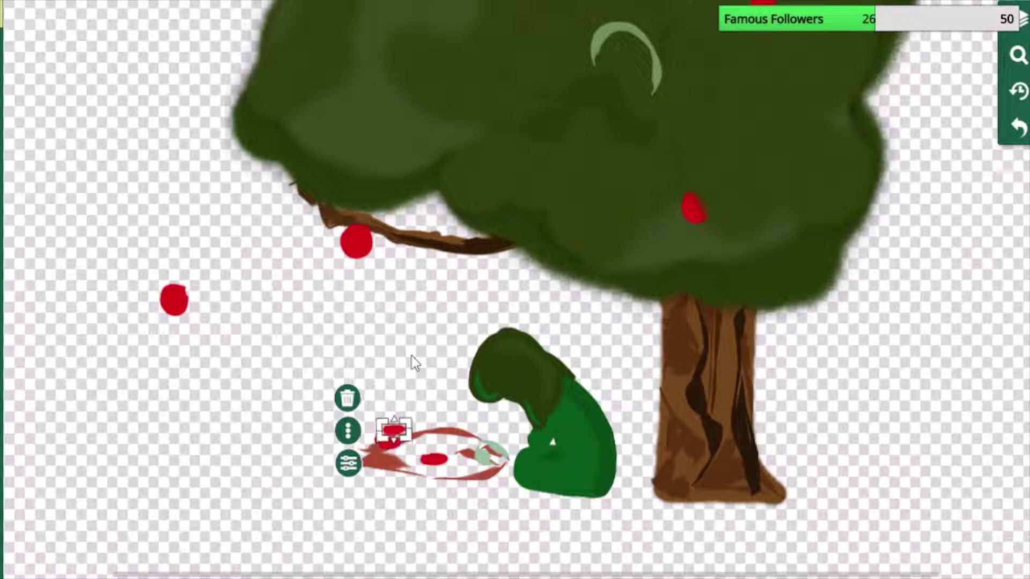
key("Up")
key("Up")
key("Up")
key("Up")
key("Up")
left_click_drag(406, 427, 297, 431)
key("ctrl+z")
left_click_drag(394, 419, 263, 428)
left_click(280, 470)
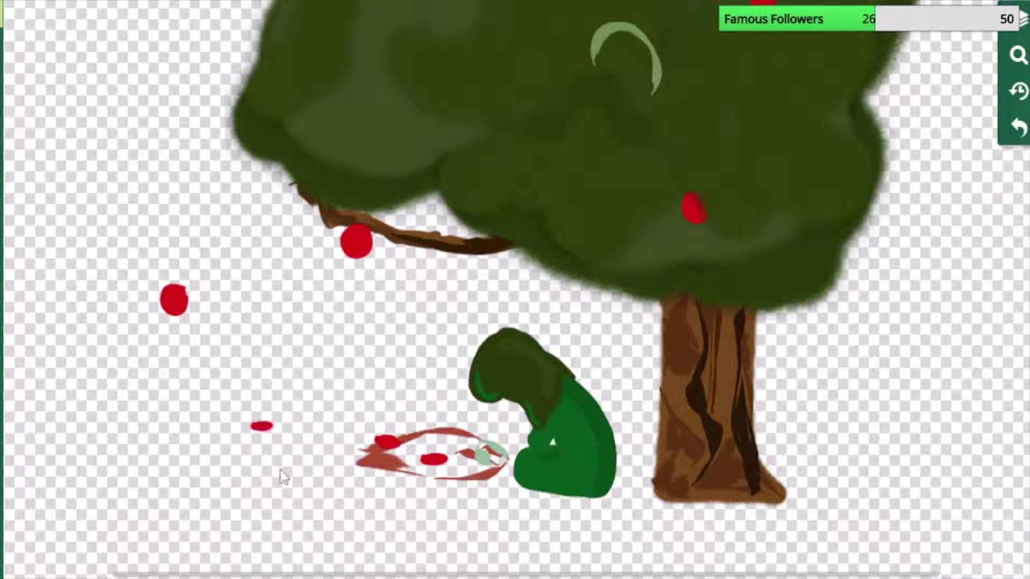
left_click(381, 440)
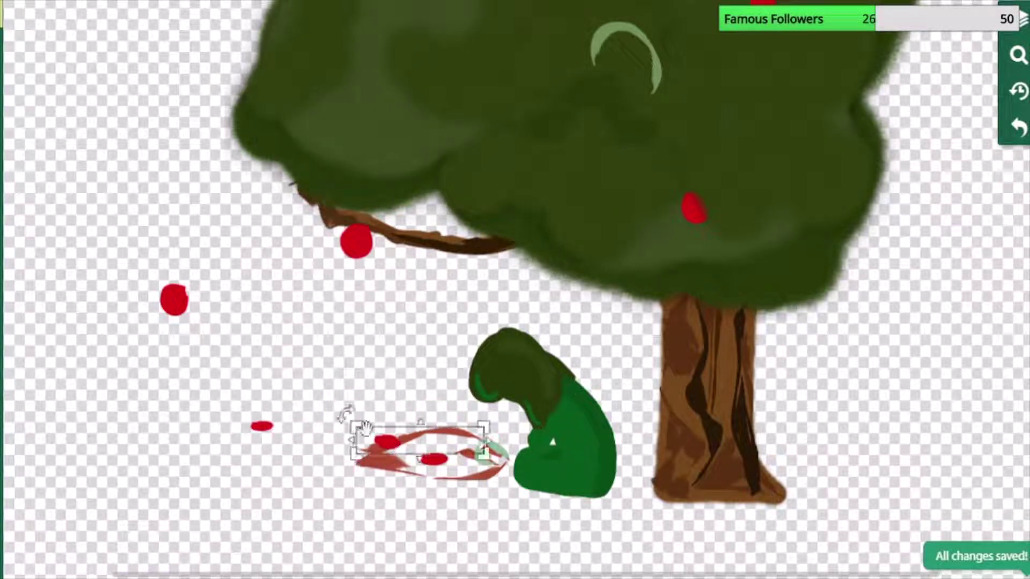
left_click(391, 447)
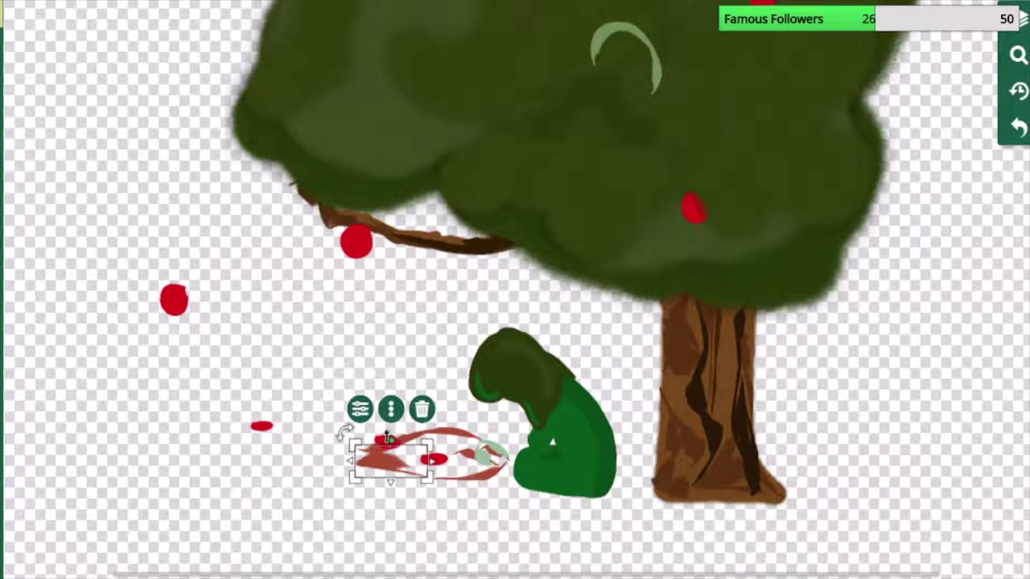
left_click(274, 497)
left_click(386, 441)
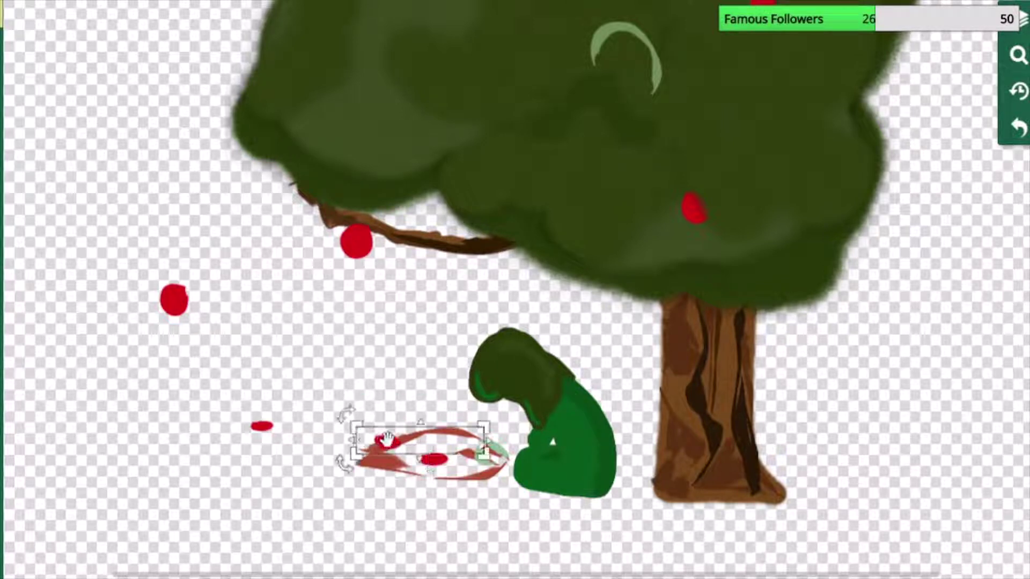
left_click(395, 449)
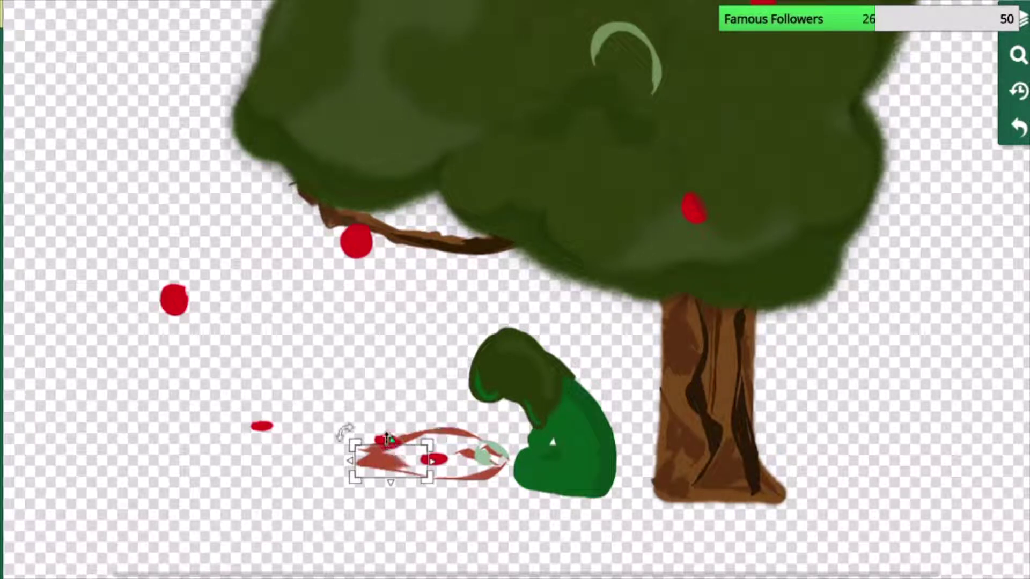
left_click(388, 442)
Undo the last duplicate's move onto the empty ground and delete that duplicate beside the outline's upper-left end.
key("ctrl+z")
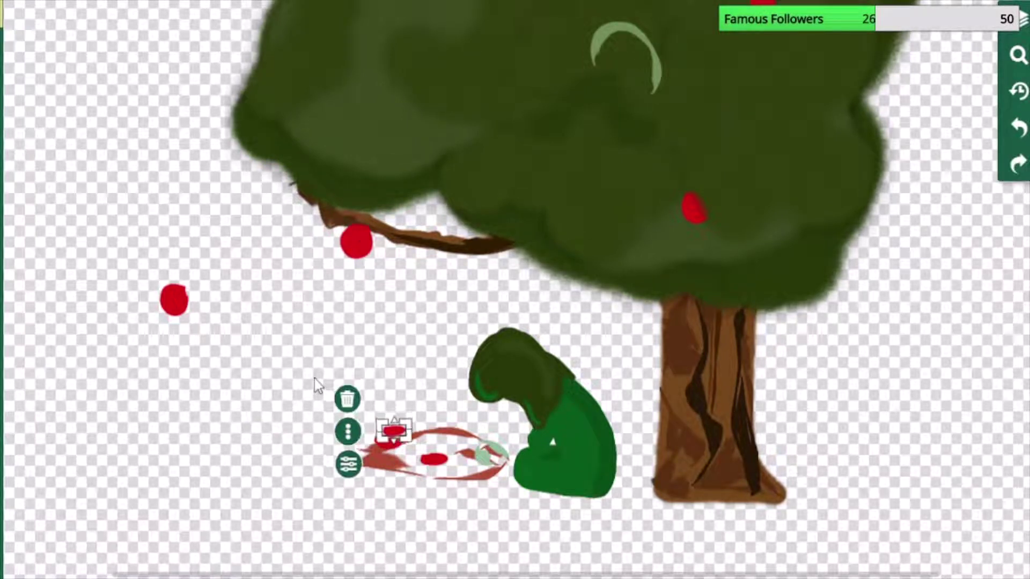
key("Down")
key("Down")
key("Down")
key("Down")
key("Down")
key("Down")
key("Down")
key("Down")
key("Down")
key("Down")
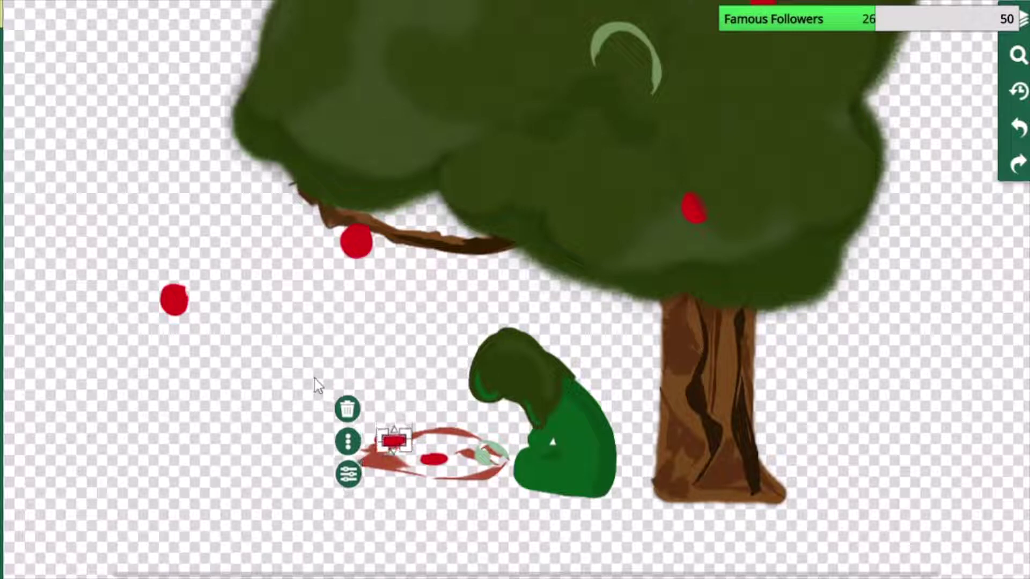
key("Down")
key("Down")
key("Down")
key("Down")
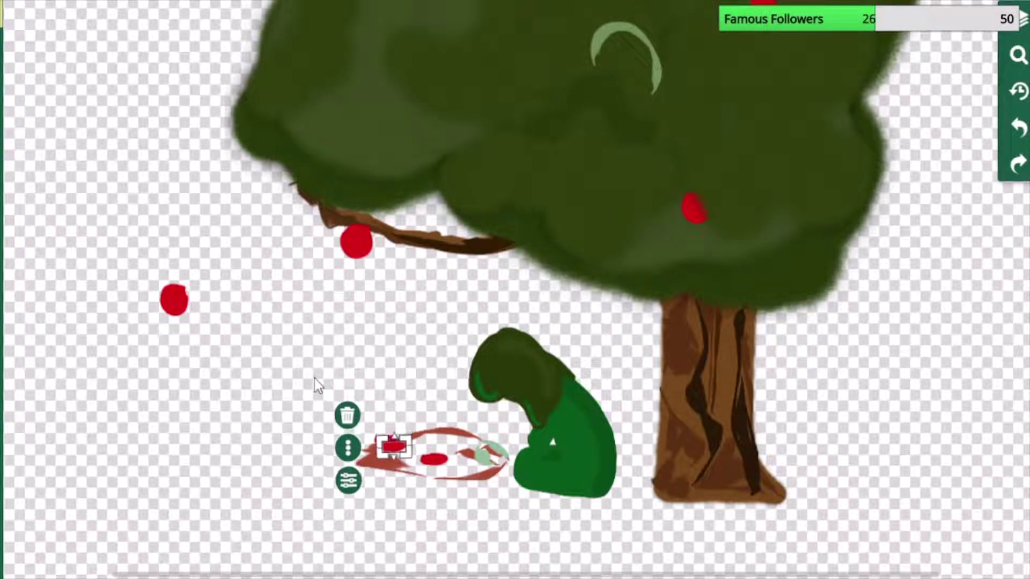
key("Delete")
Move a small red ellipse from the reddish-brown outline's upper-left end to the empty ground on its left.
left_click(377, 455)
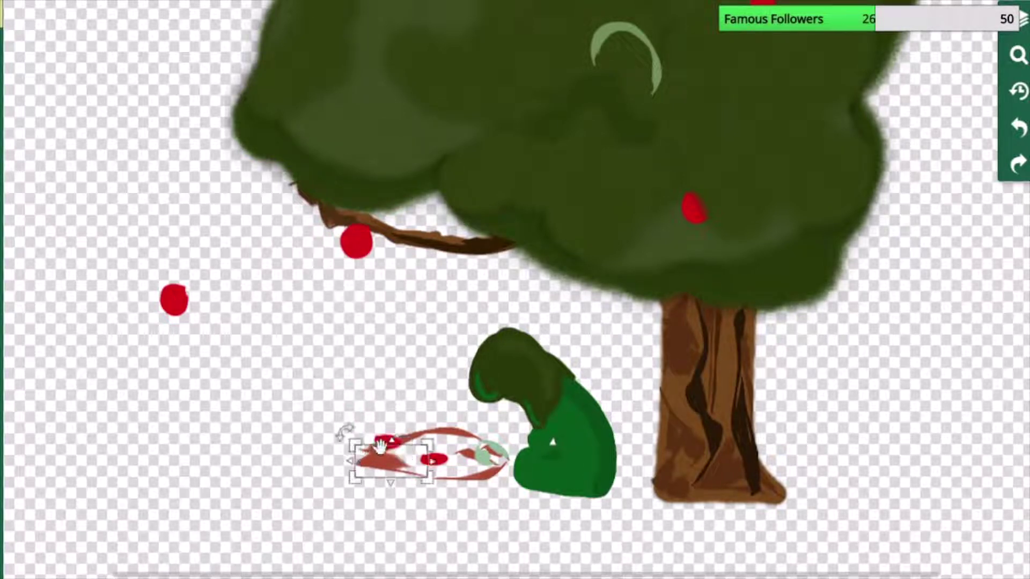
left_click(395, 441)
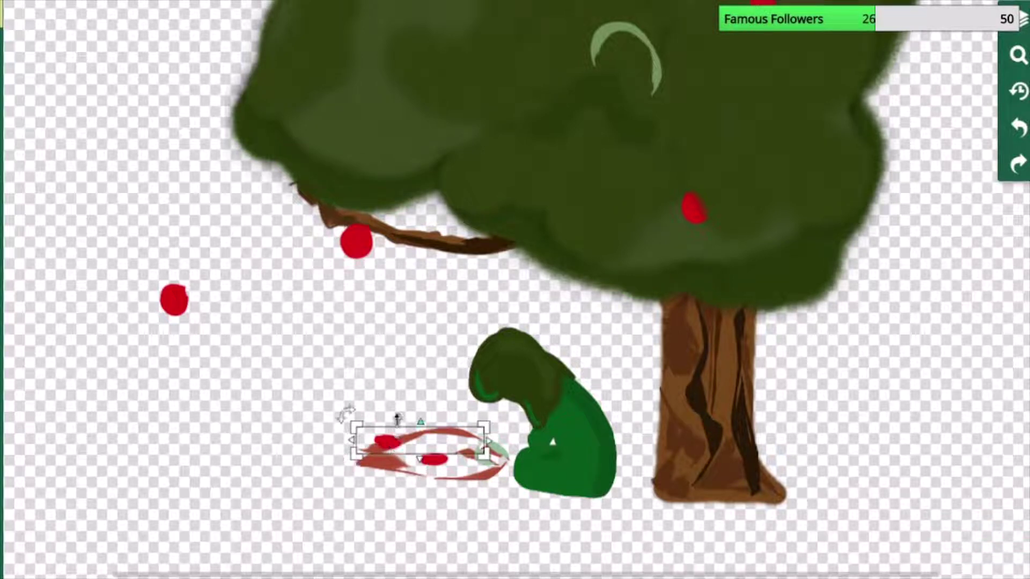
left_click_drag(394, 444, 252, 443)
left_click(292, 486)
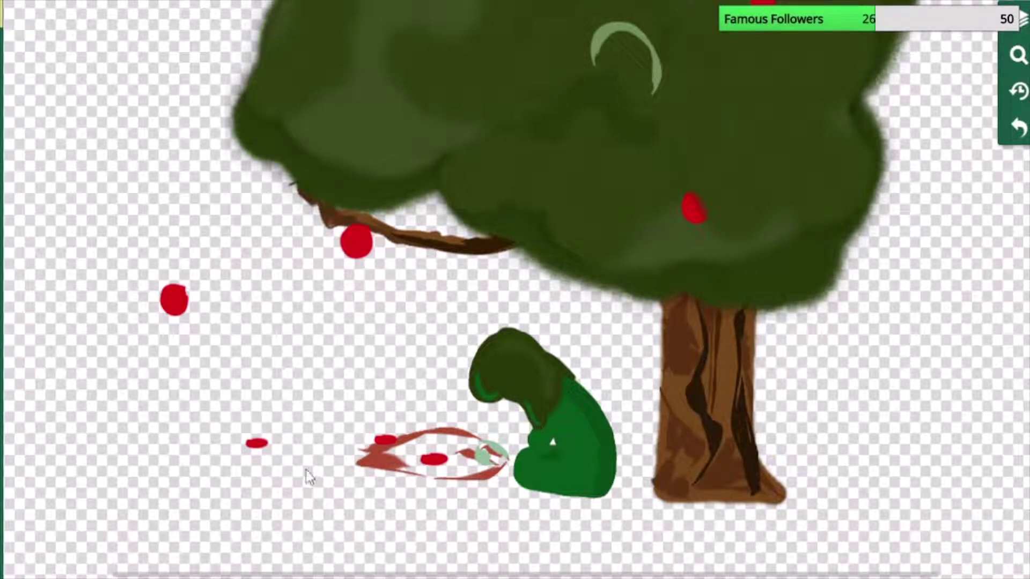
Give the red ellipse on the empty ground a dark red #920007 outline with a line width of 4.7px.
left_click(365, 461)
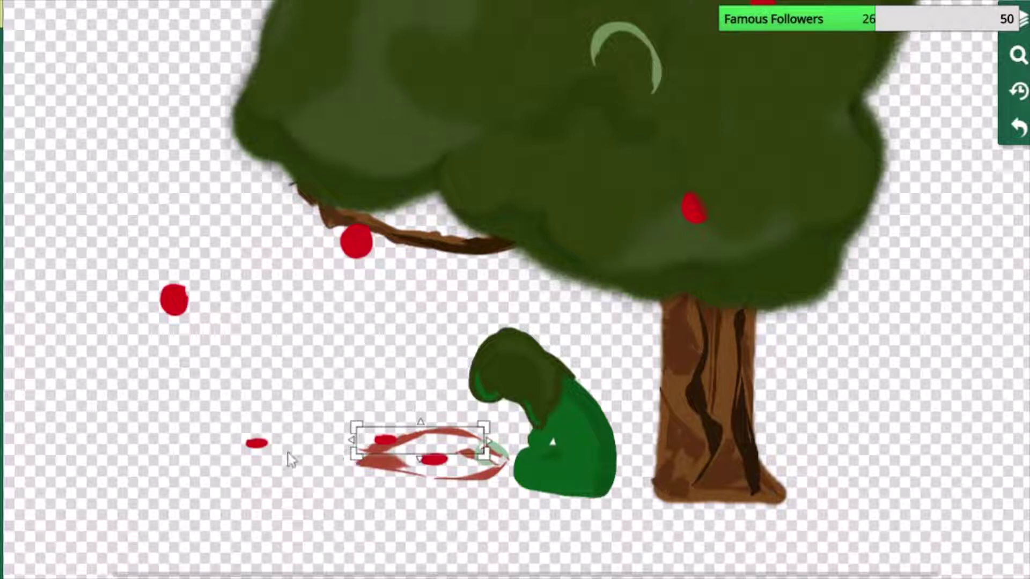
left_click(258, 442)
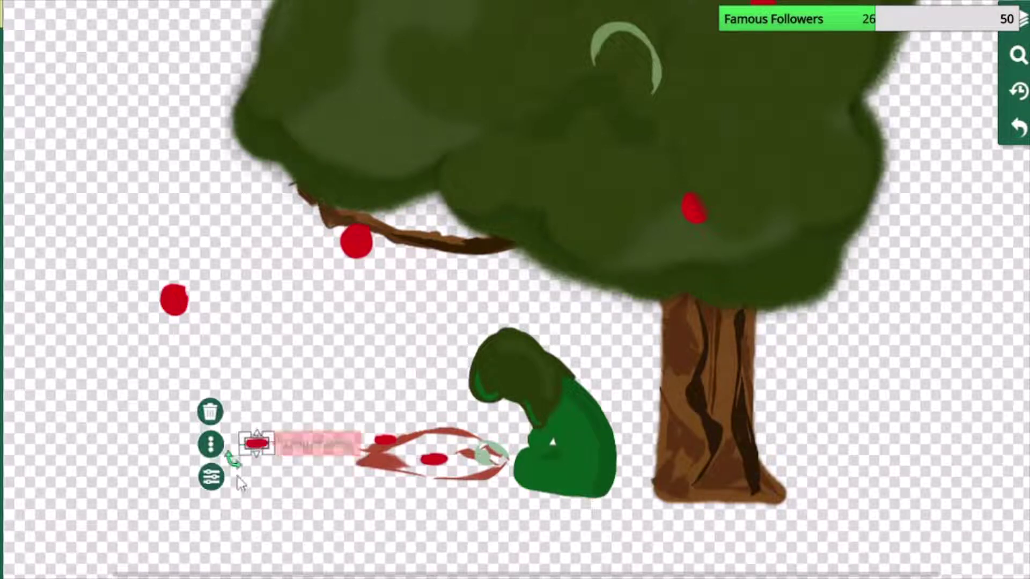
left_click(210, 477)
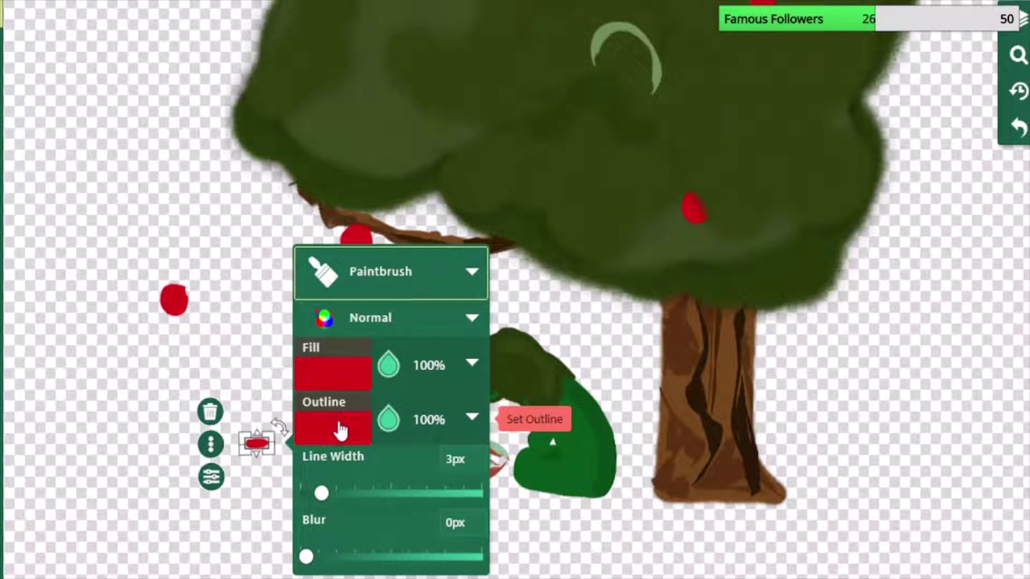
left_click(341, 430)
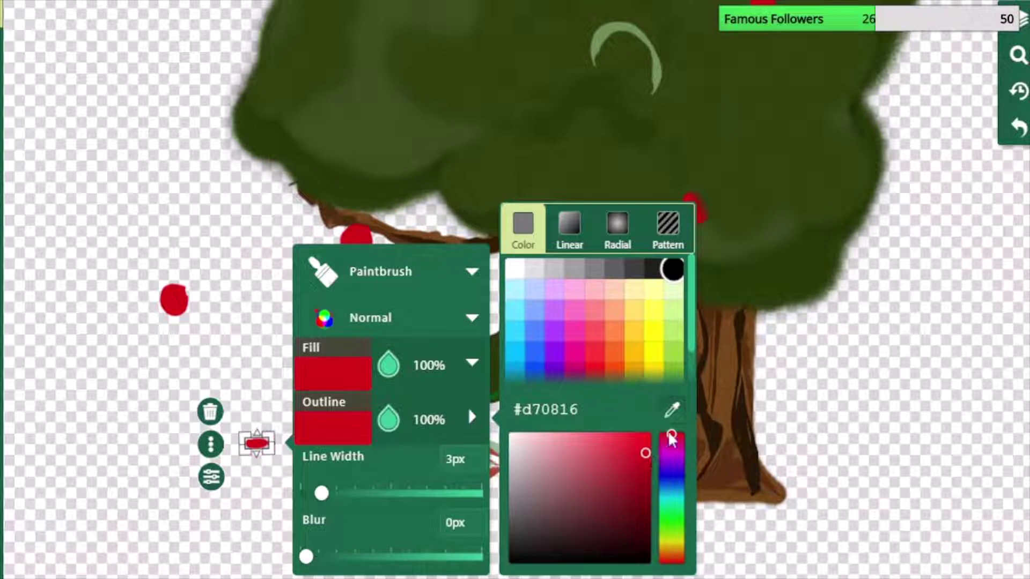
mouse_move(658, 482)
left_mouse_down()
mouse_move(616, 489)
mouse_move(641, 476)
mouse_move(655, 492)
mouse_move(659, 485)
mouse_move(651, 488)
left_mouse_up()
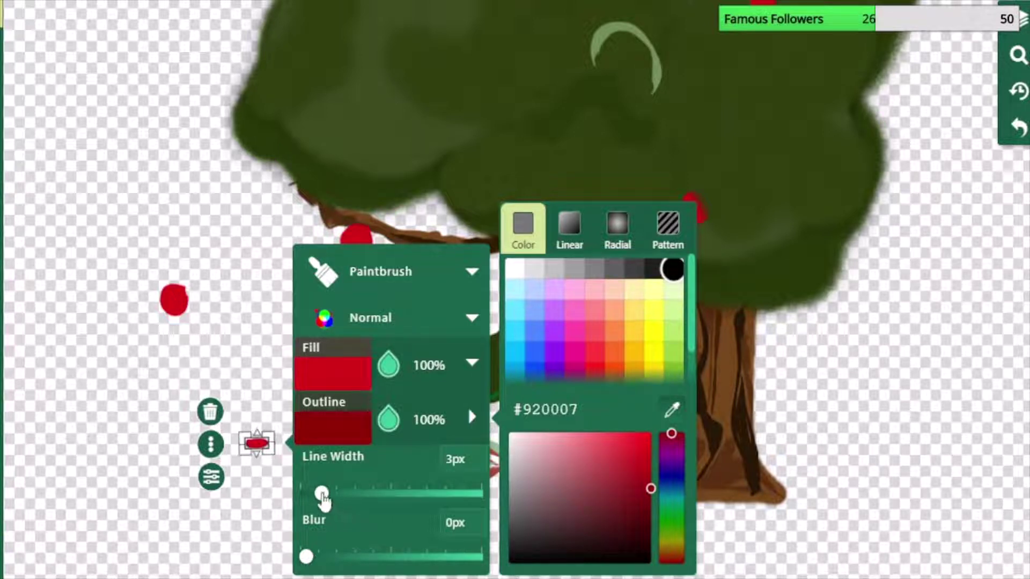
left_click_drag(323, 494, 326, 494)
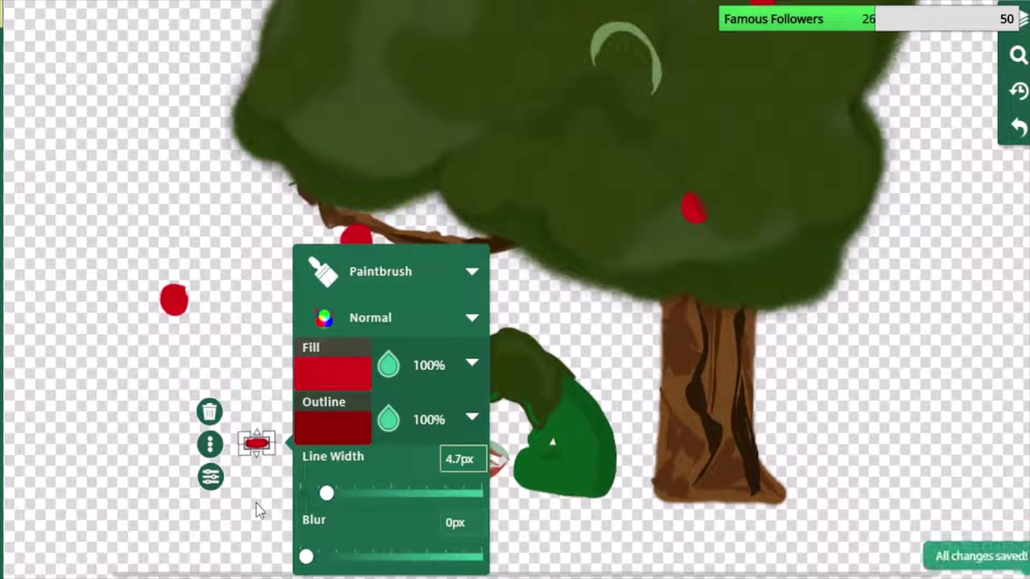
left_click(93, 352)
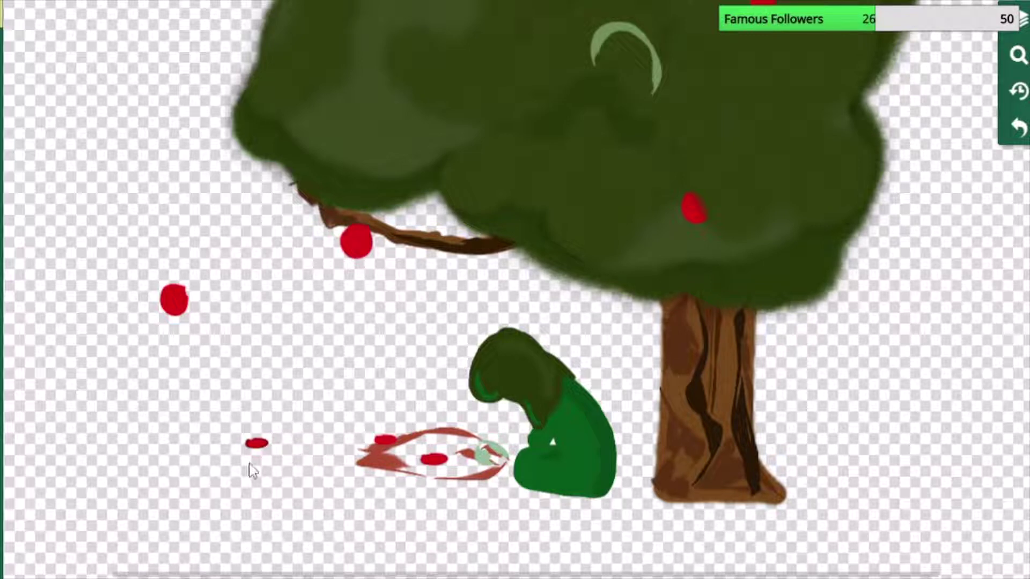
Move the dark-outlined ellipse closer to the reddish-brown outline and paste a copy at that outline's upper-left end.
left_click(258, 444)
left_click_drag(256, 444, 327, 431)
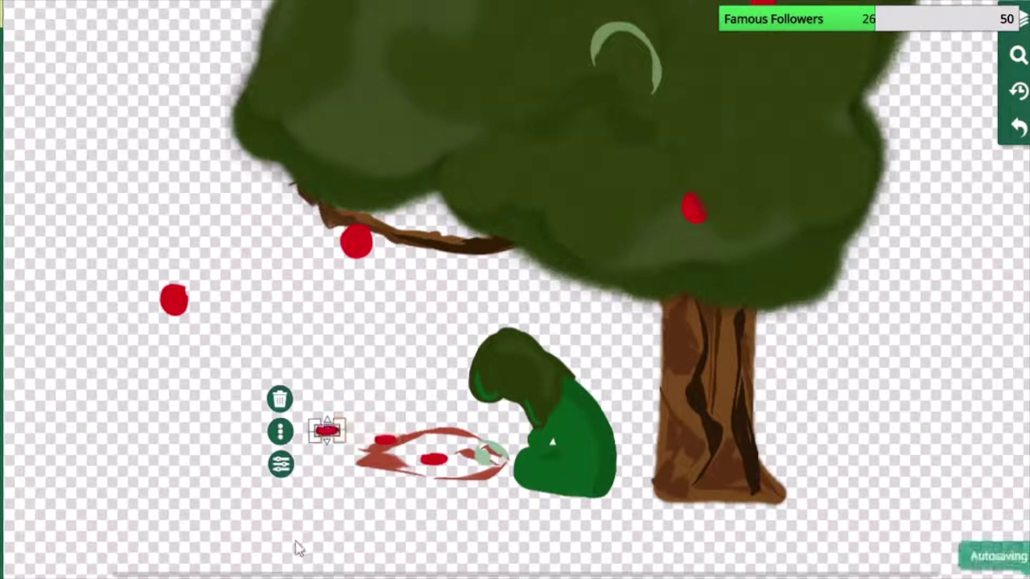
key("ctrl+v")
left_click_drag(332, 438, 369, 444)
Send the pasted dark-outlined ellipse at the reddish-brown outline's upper-left end to the back.
left_click(257, 462)
left_click(329, 432)
left_click(329, 449)
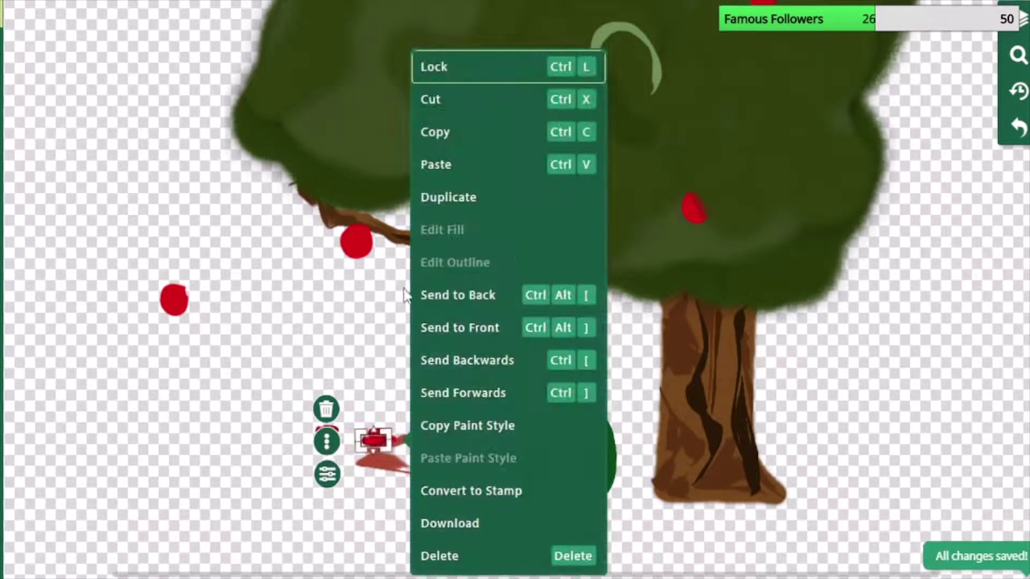
left_click(461, 294)
left_click(204, 419)
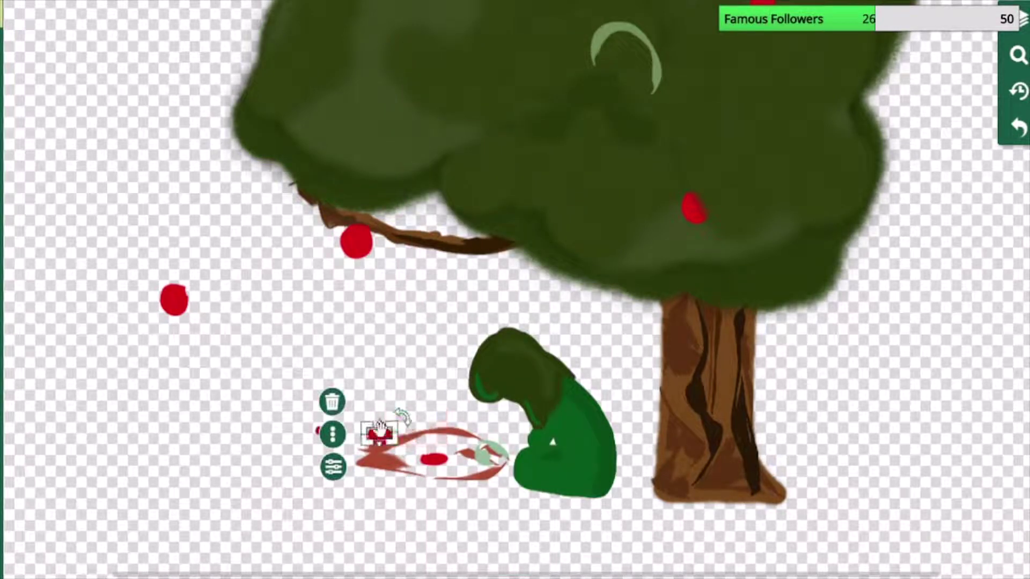
Rearrange the upper ellipse at the outline's end in the stacking order using Send Backwards, Send to Back and Send Forwards.
left_click(333, 434)
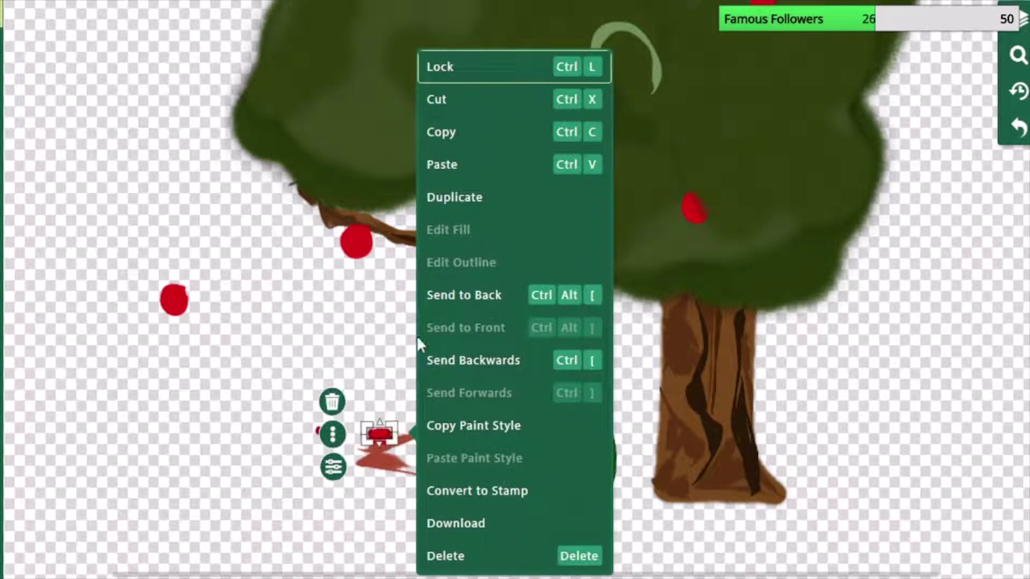
left_click(475, 365)
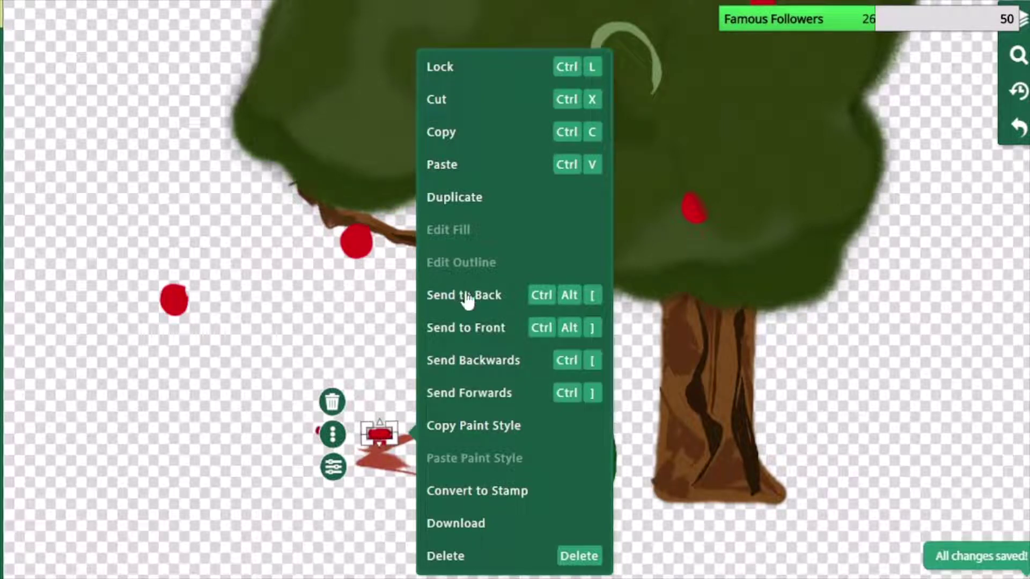
left_click(467, 295)
left_click(463, 395)
left_click(256, 384)
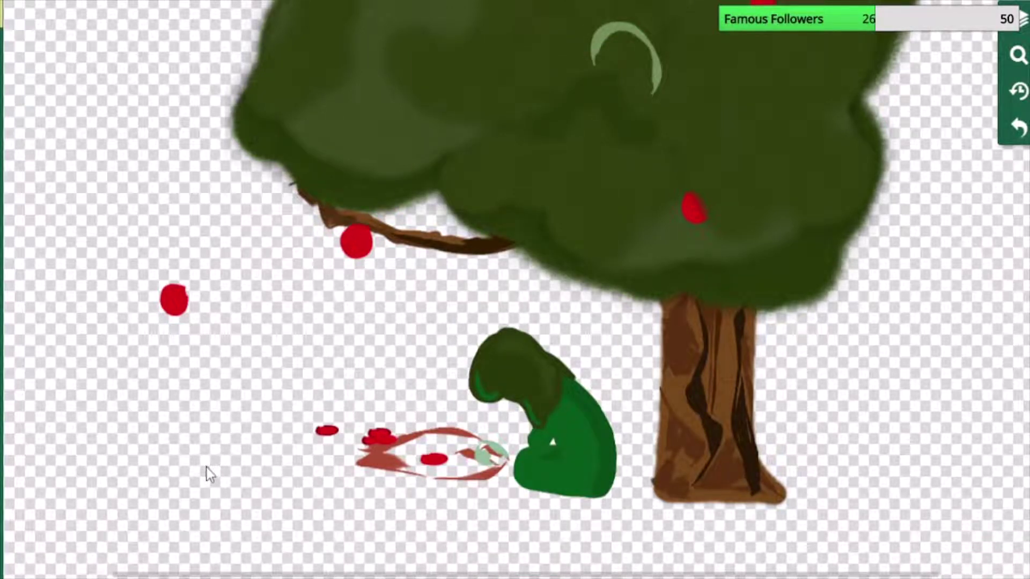
Paste a copy of the dark-outlined ellipse and place it slightly tilted on the empty ground farther left.
left_click(326, 430)
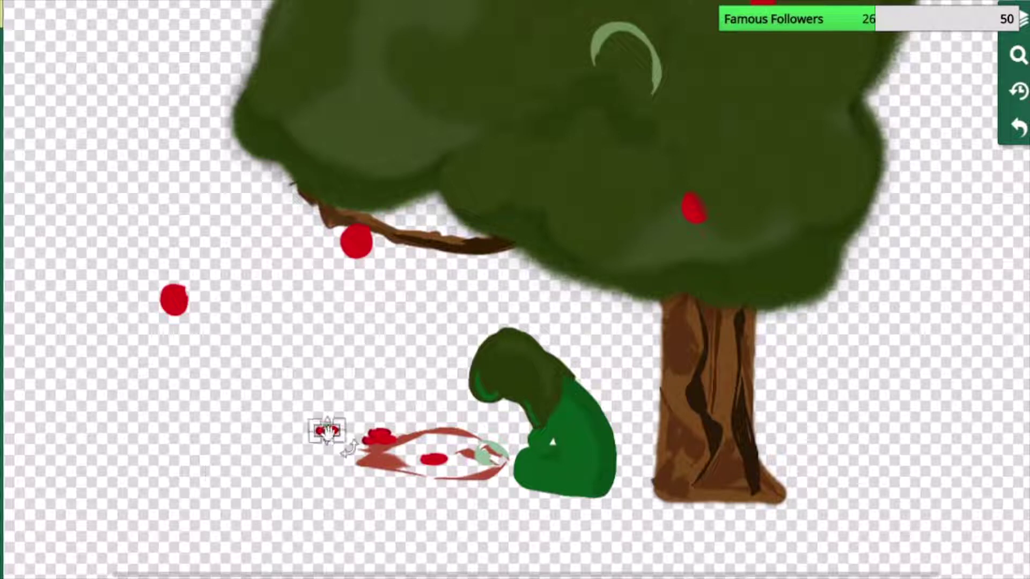
key("ctrl+v")
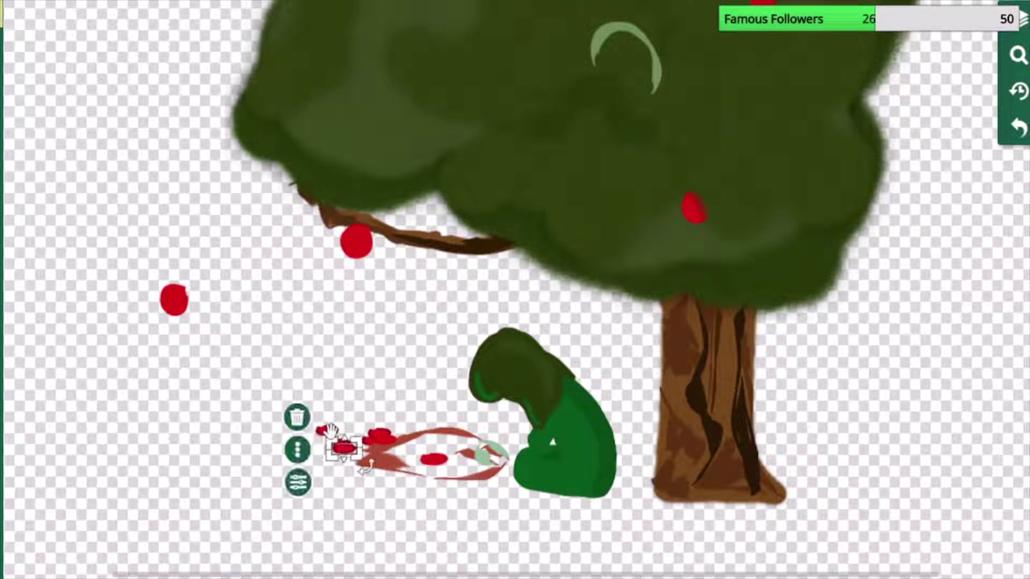
left_click(333, 492)
left_click_drag(346, 449, 281, 425)
left_click(269, 469)
left_click(322, 431)
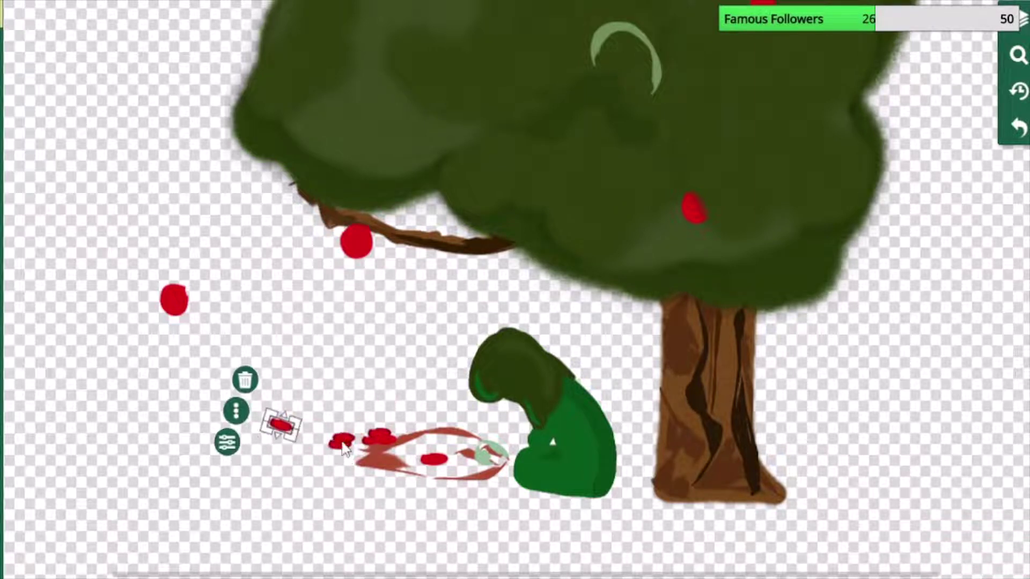
left_click(343, 389)
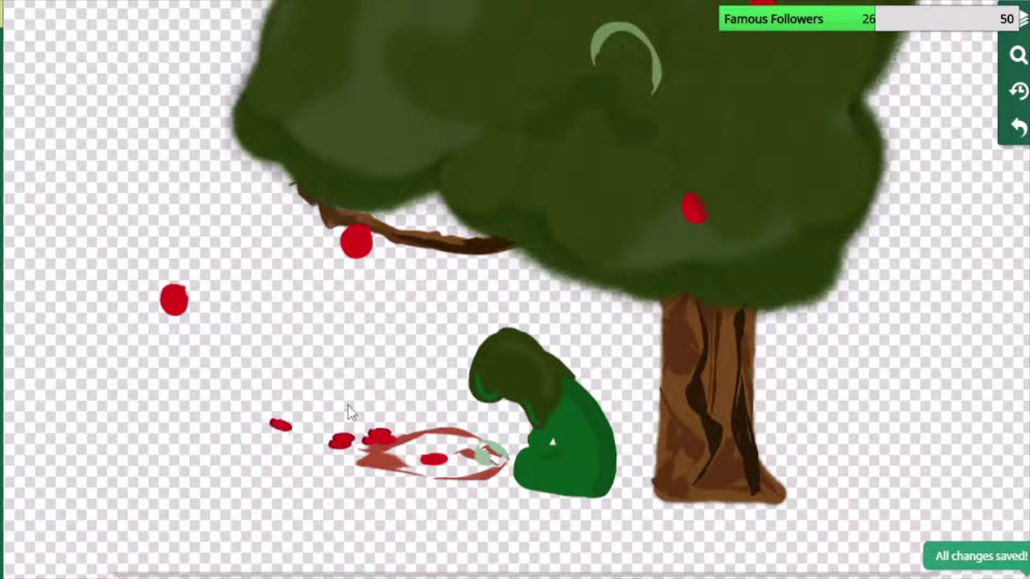
Move one ellipse of the overlapping pair onto the reddish-brown outline's left end, tilted just below the ellipses already there.
left_click(348, 437)
left_click_drag(347, 437, 393, 384)
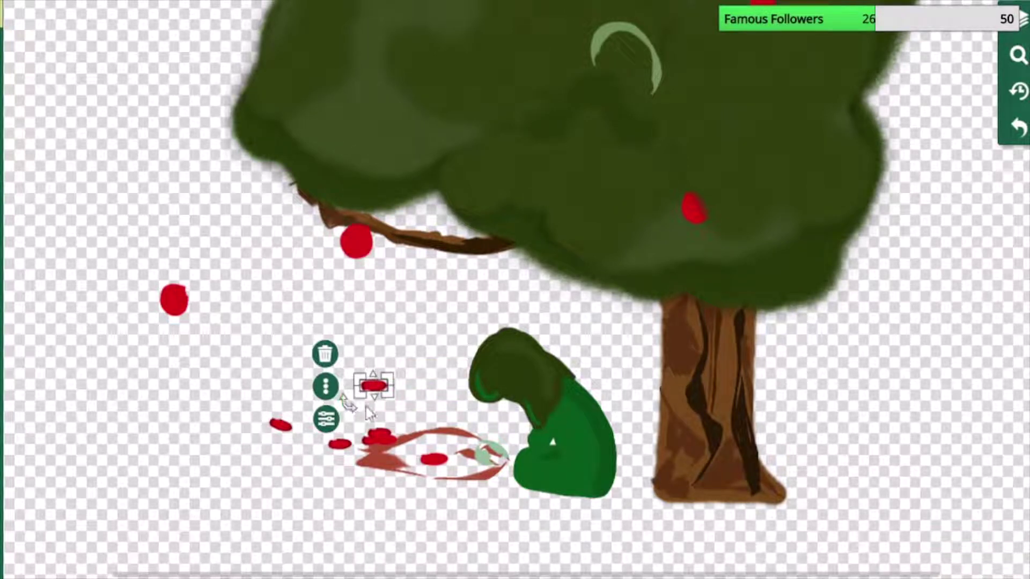
left_click_drag(396, 403, 374, 442)
left_click(313, 521)
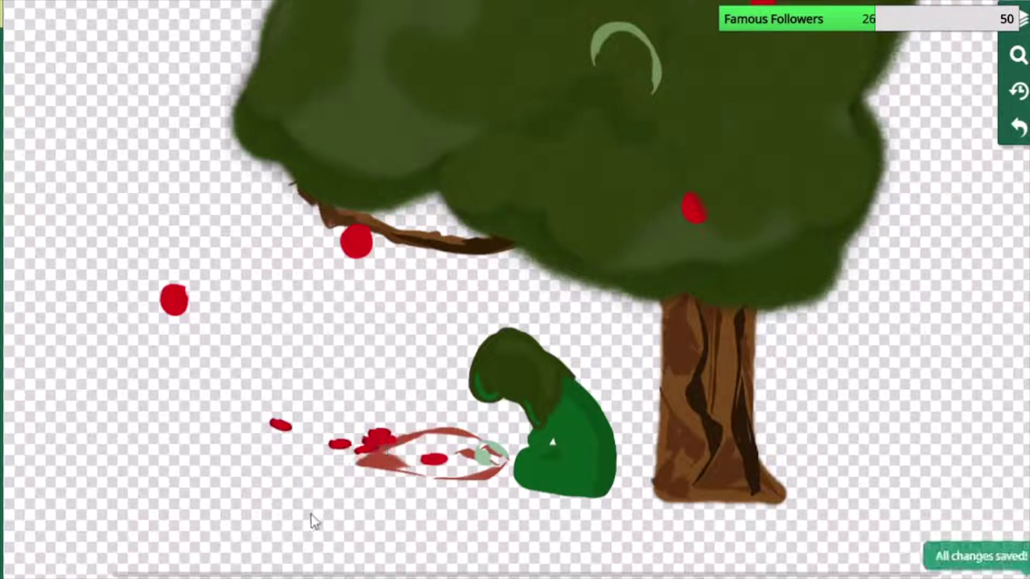
Move the remaining ellipse of the former pair right against the cluster at the reddish-brown outline's left end.
left_click(344, 269)
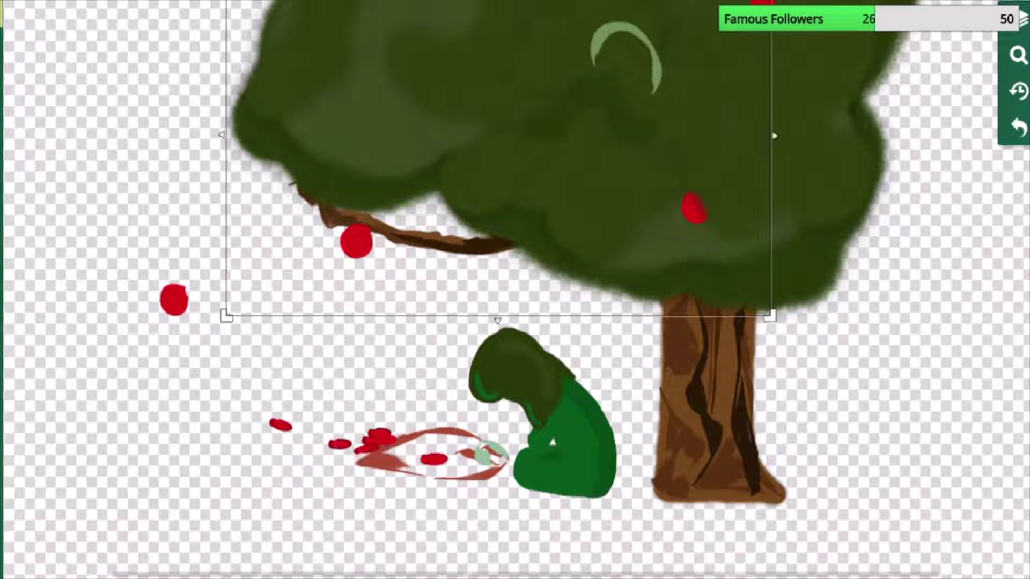
left_click_drag(340, 444, 355, 445)
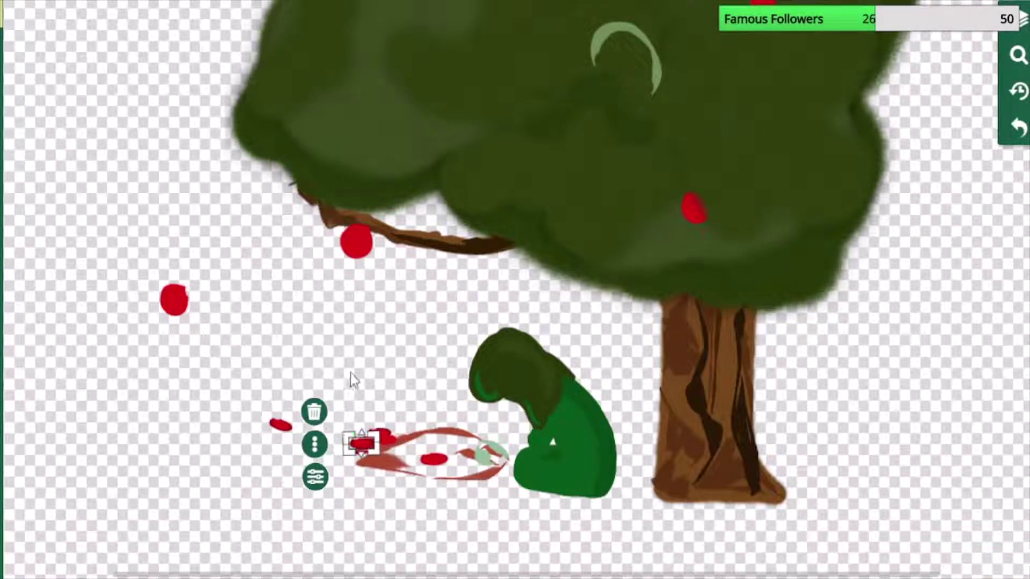
left_click(314, 443)
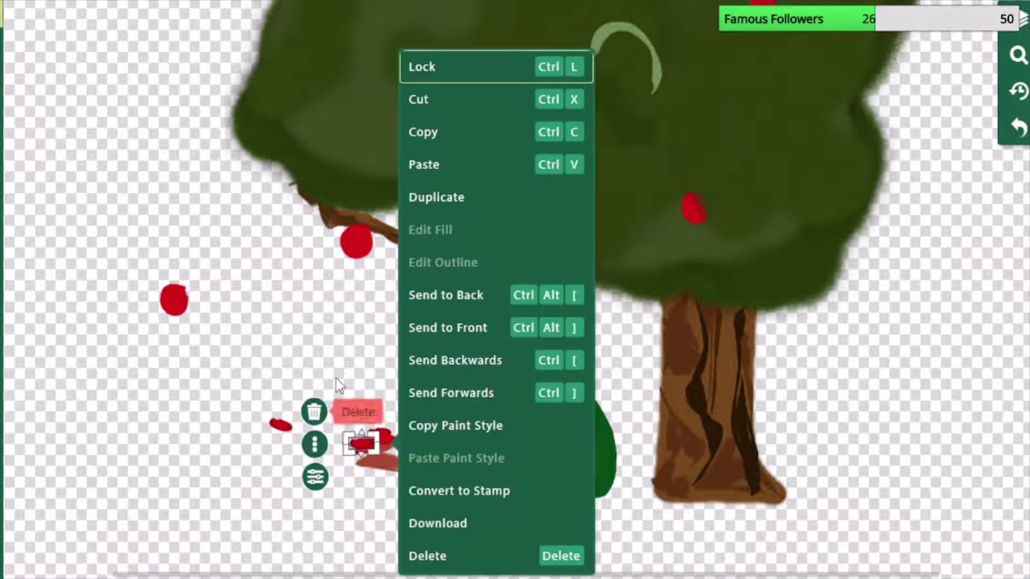
left_click(182, 463)
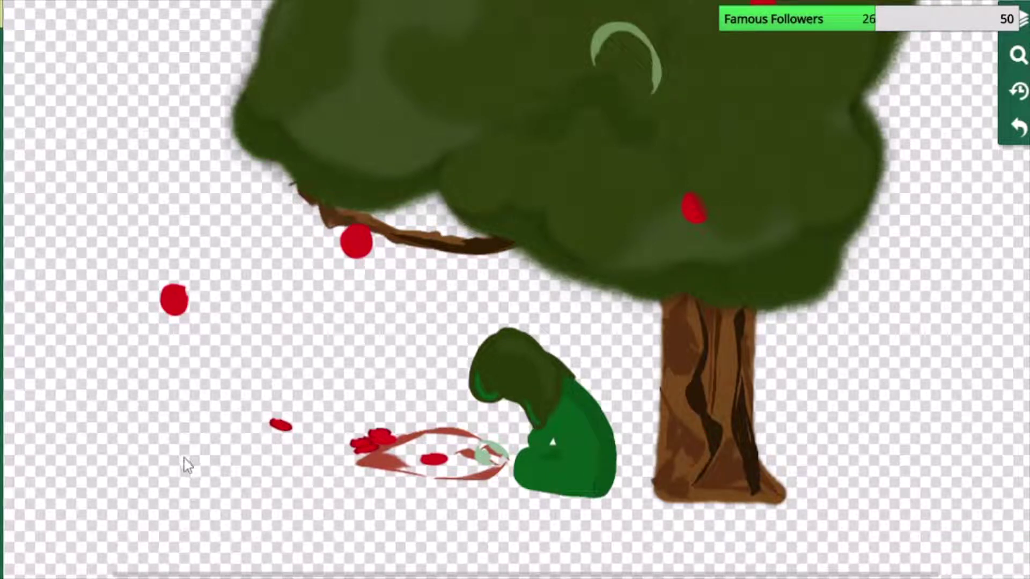
Move the tilted ellipse from the empty ground to the reddish-brown outline's upper edge, near the seated figure.
left_click_drag(279, 426, 440, 404)
left_click(239, 460)
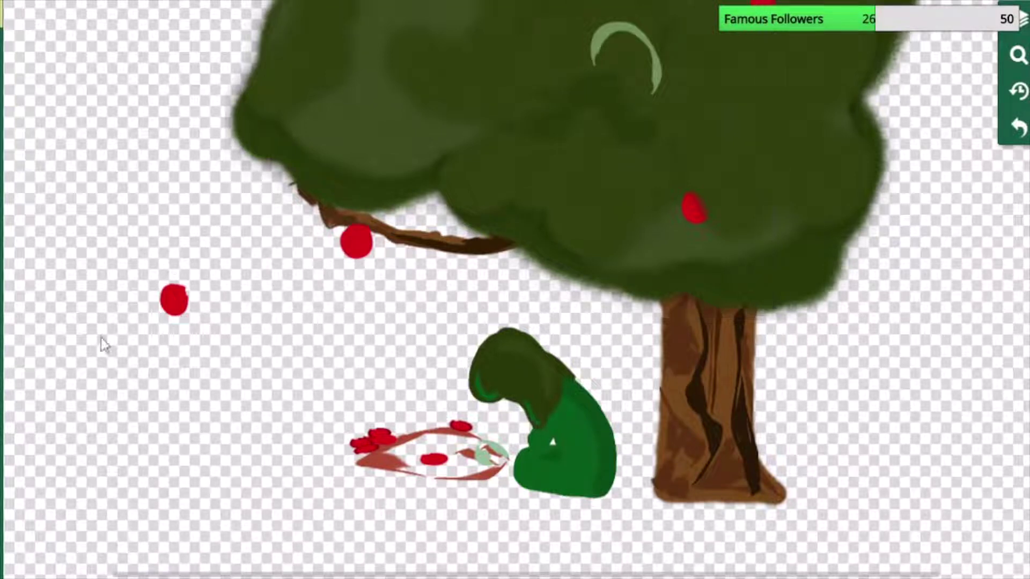
left_click_drag(175, 75, 174, 127)
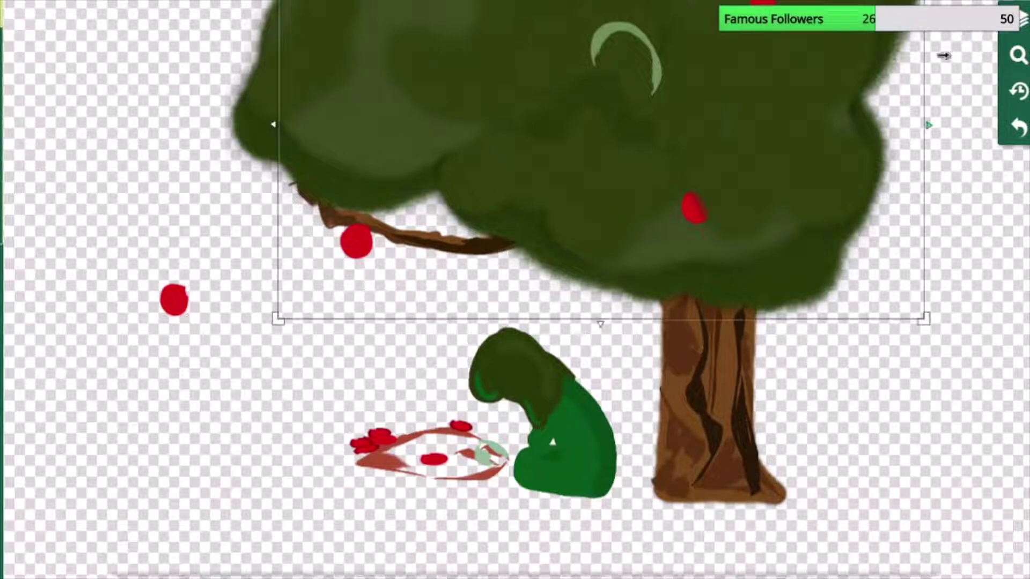
Make rotated copies of the flat red apple over the original on the empty ground, and cut the lower overlapping copy.
left_click(1018, 62)
mouse_move(173, 43)
left_mouse_down()
mouse_move(147, 101)
mouse_move(202, 91)
mouse_move(198, 57)
mouse_move(181, 59)
left_mouse_up()
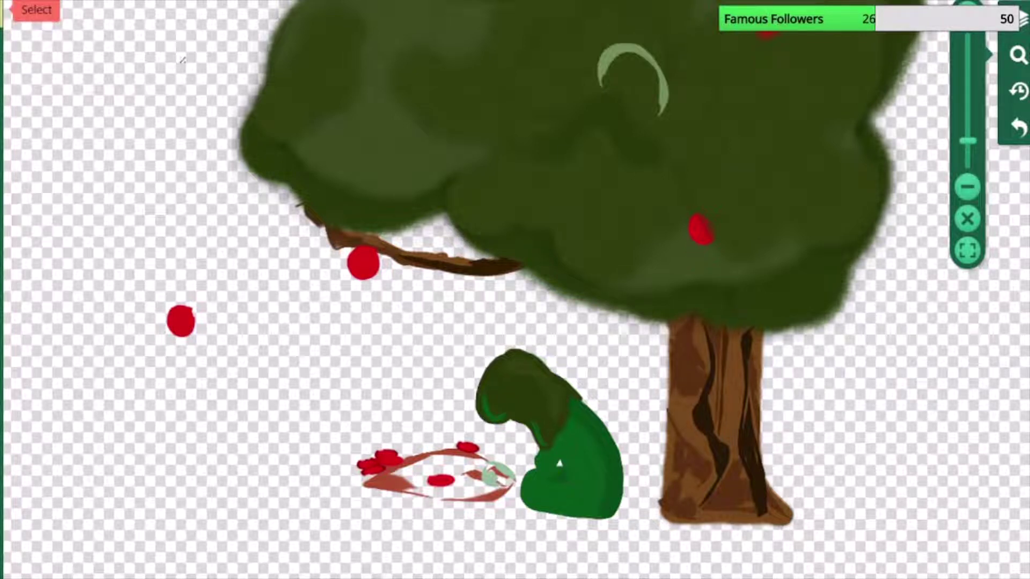
left_click(1, 10)
left_click(179, 320)
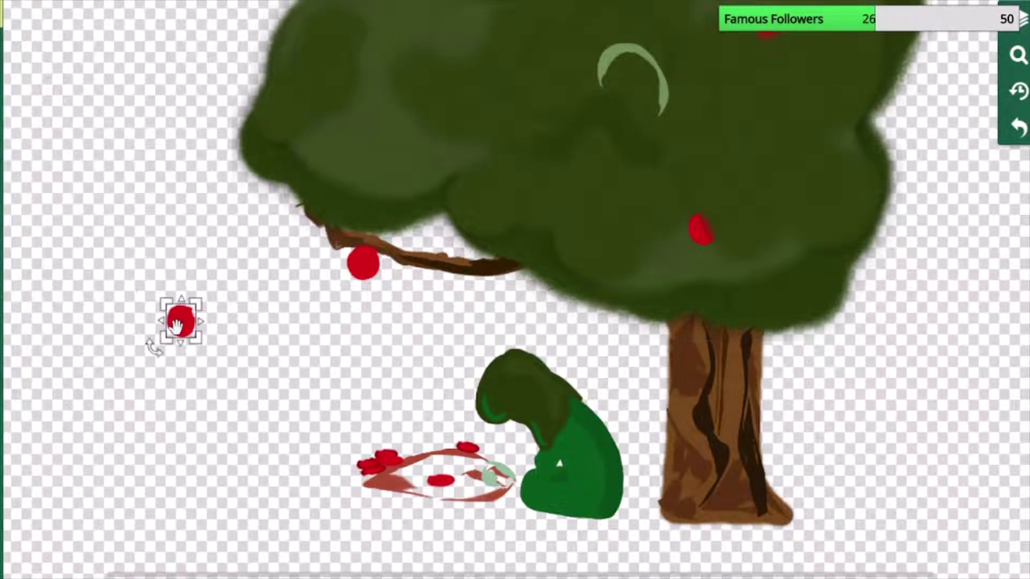
left_click_drag(154, 348, 155, 291)
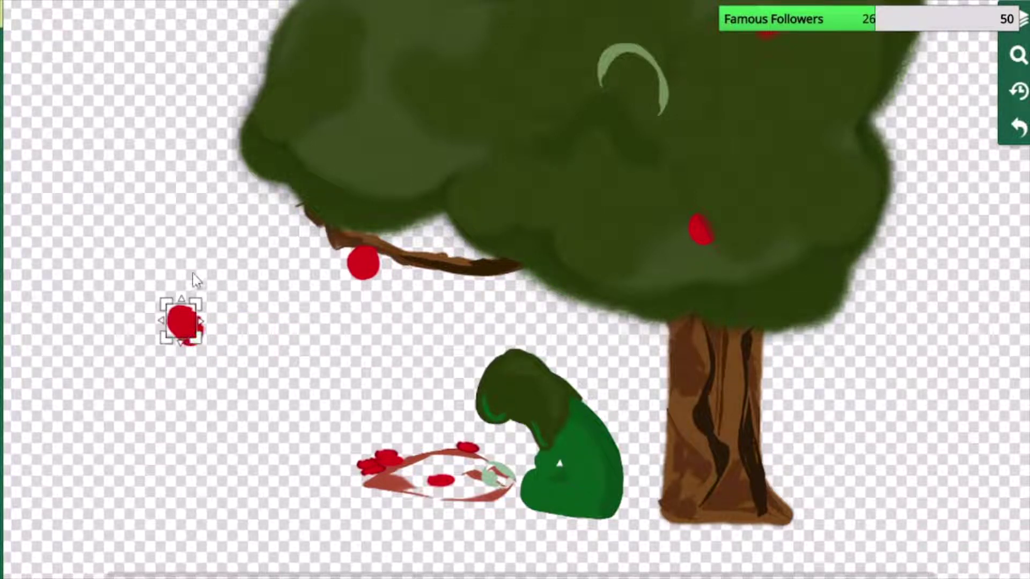
left_click(152, 203)
left_click(187, 330)
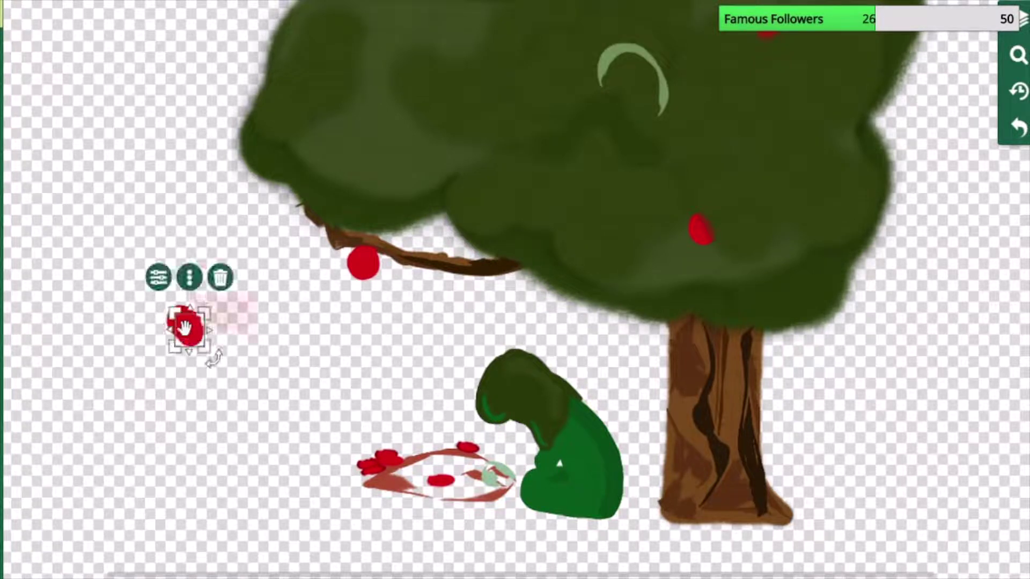
left_click(190, 278)
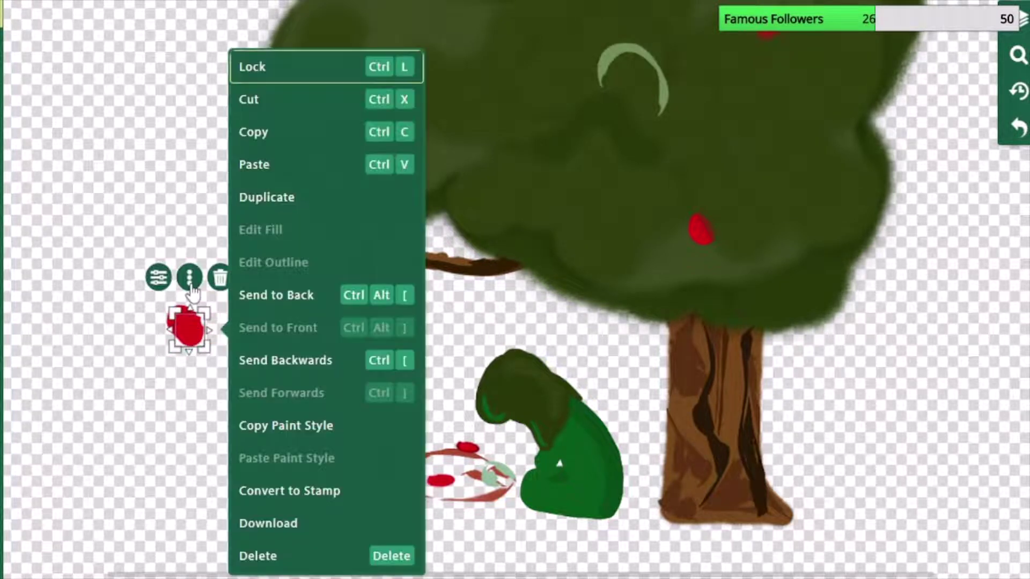
left_click(253, 99)
Move the remaining apple copy off the original onto the empty background above it, left of the tree crown.
left_click(179, 321)
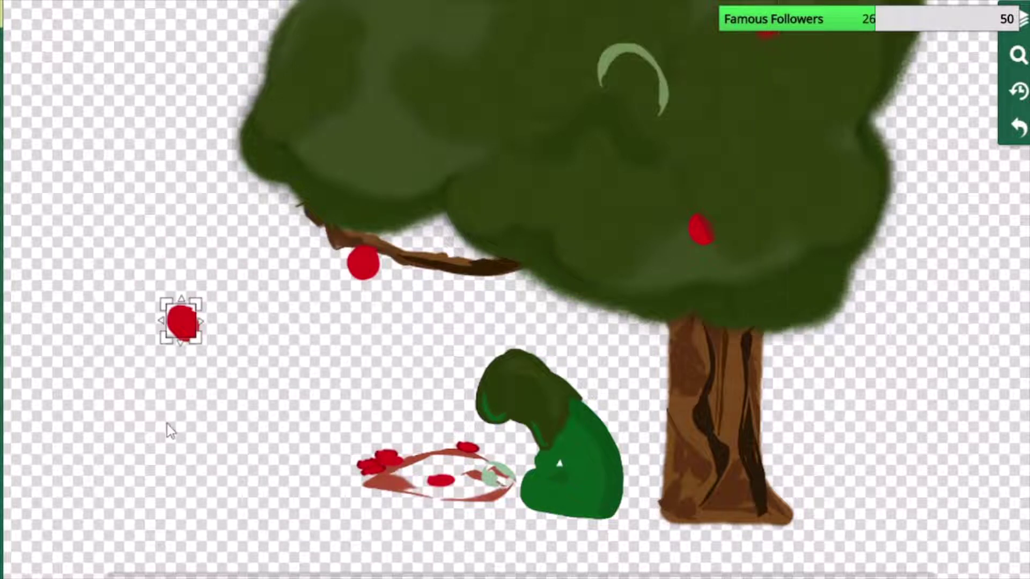
left_click(166, 426)
left_click(184, 330)
left_click_drag(184, 331, 505, 14)
left_click_drag(509, 12, 106, 99)
Move the apple copy from the empty background onto the upper middle of the tree crown.
left_click(181, 321)
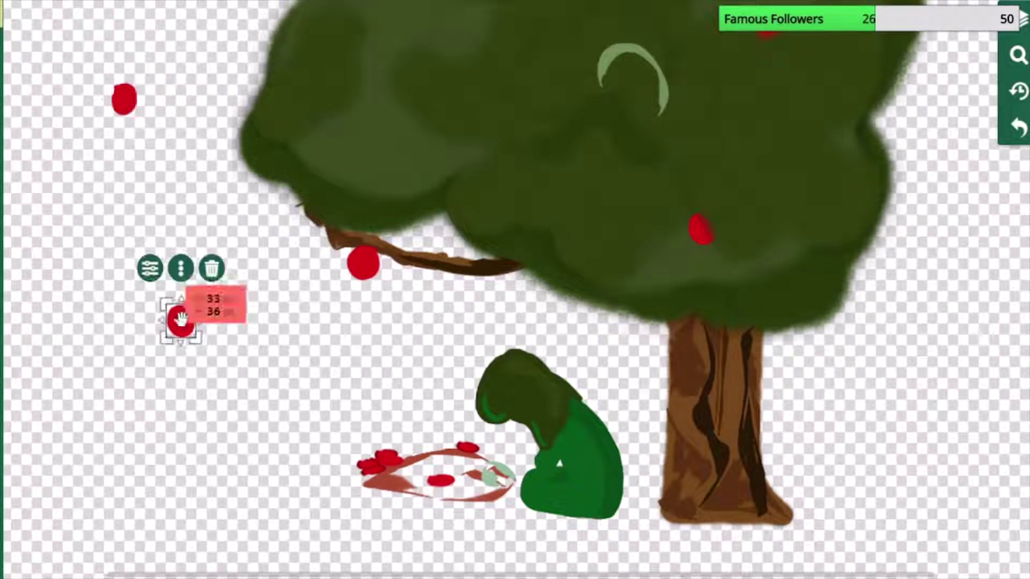
left_click(185, 321)
left_click(128, 105)
left_click(121, 99)
left_click(121, 98)
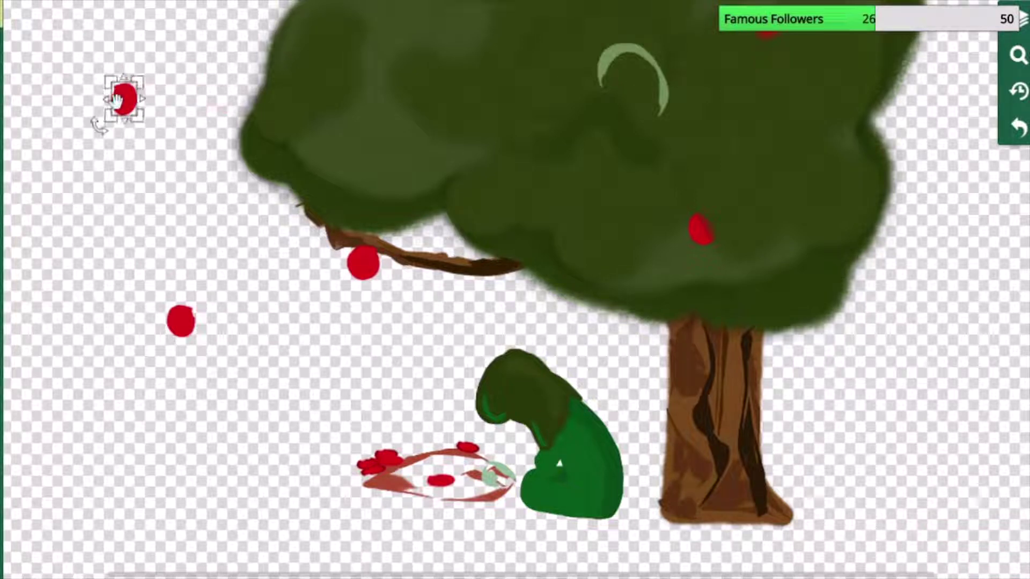
left_click_drag(105, 99, 493, 12)
left_click(141, 157)
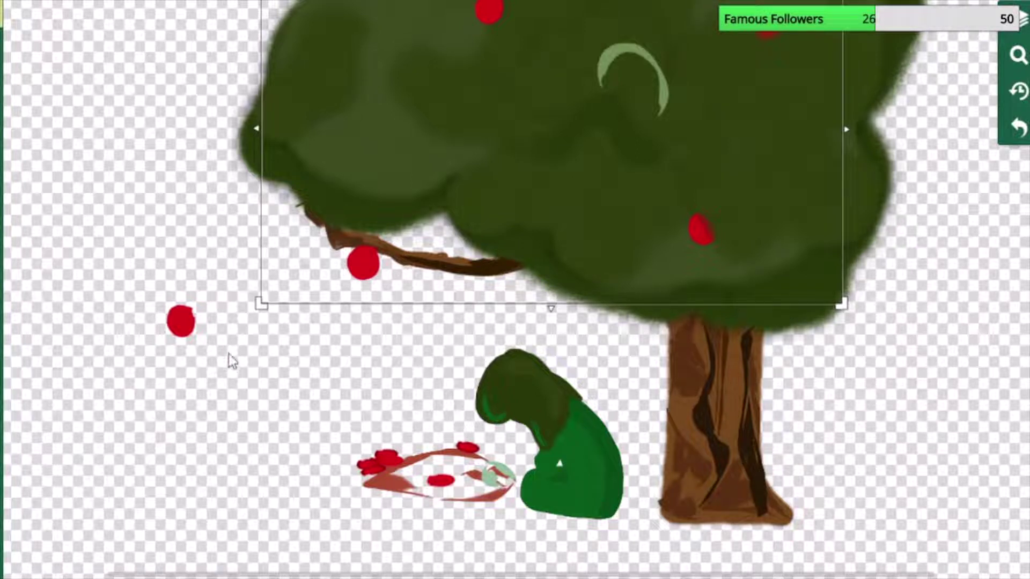
left_click(236, 440)
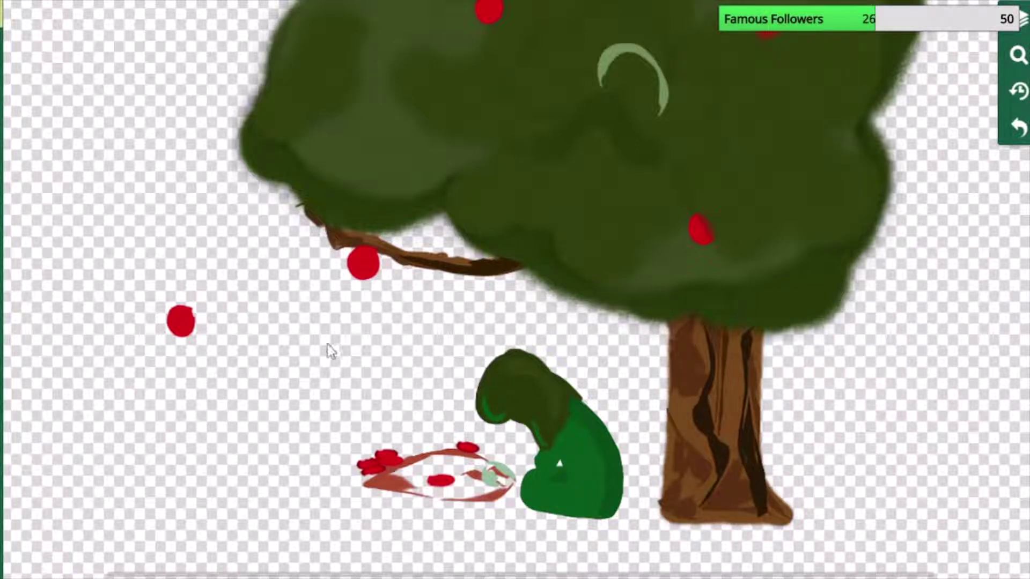
left_click(354, 307)
left_click(223, 315)
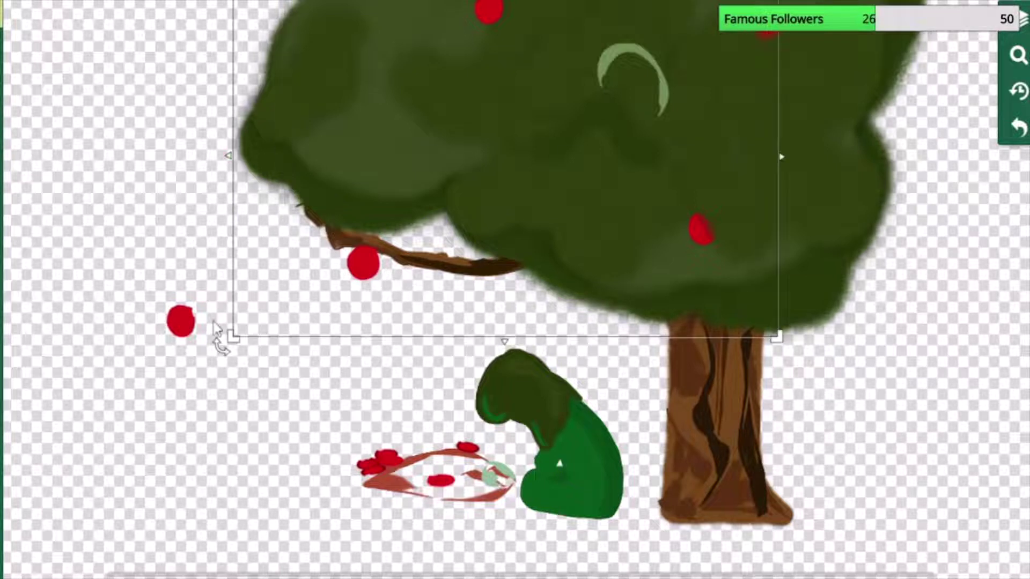
left_click(789, 62)
left_click(523, 58)
left_click(499, 189)
left_click(424, 318)
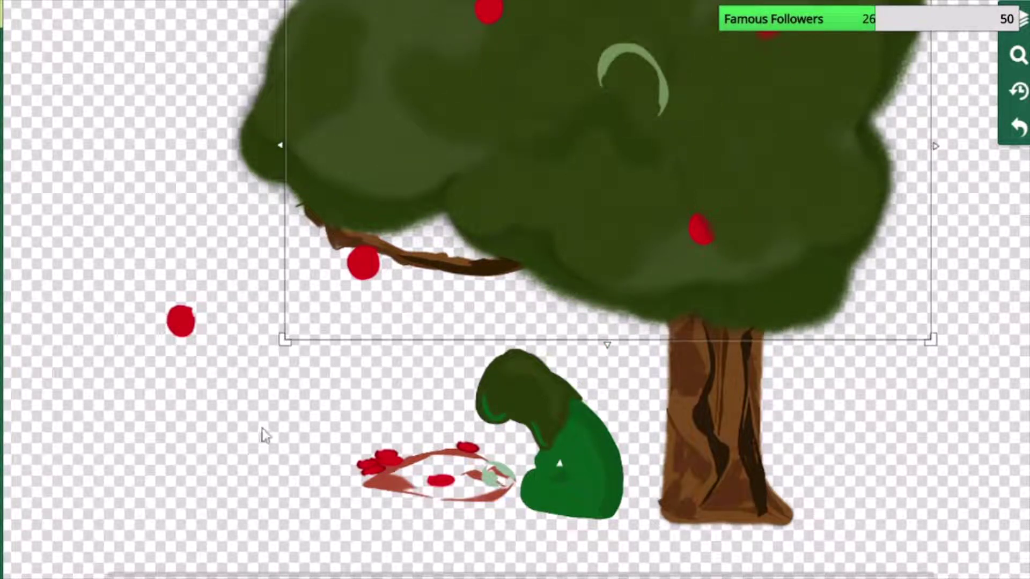
left_click(590, 413)
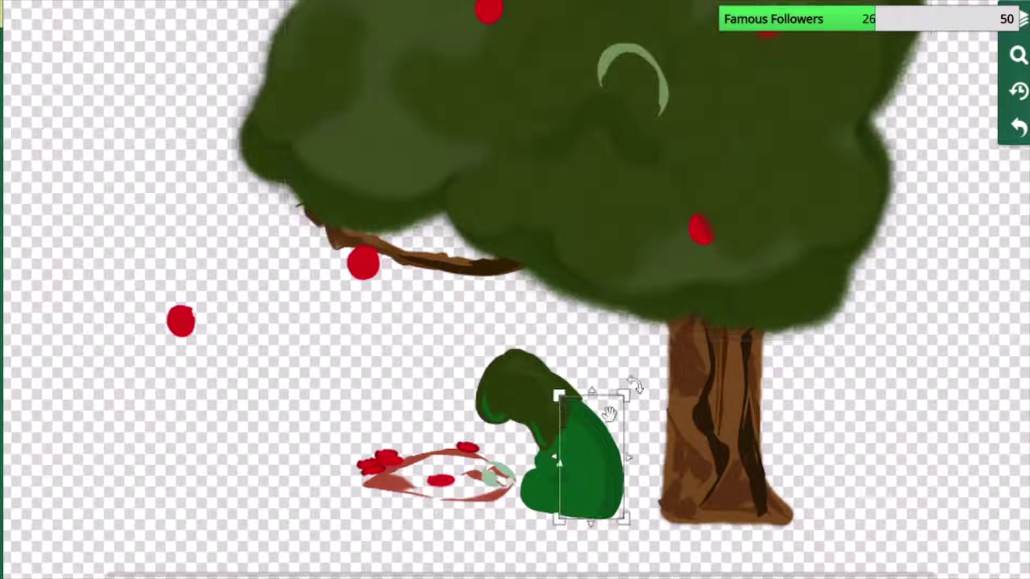
left_click(531, 412)
left_click(497, 409)
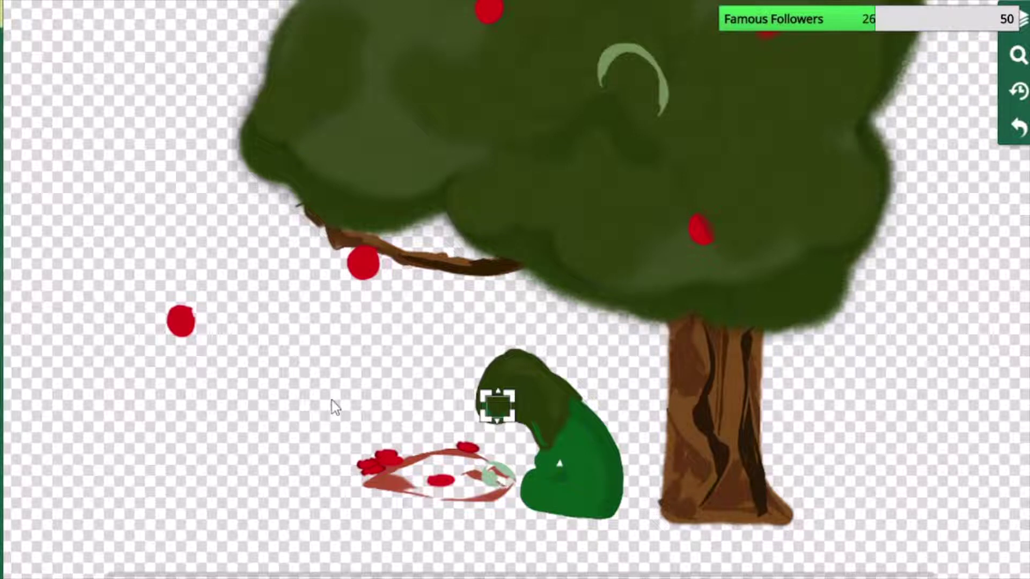
left_click(331, 400)
left_click(545, 193)
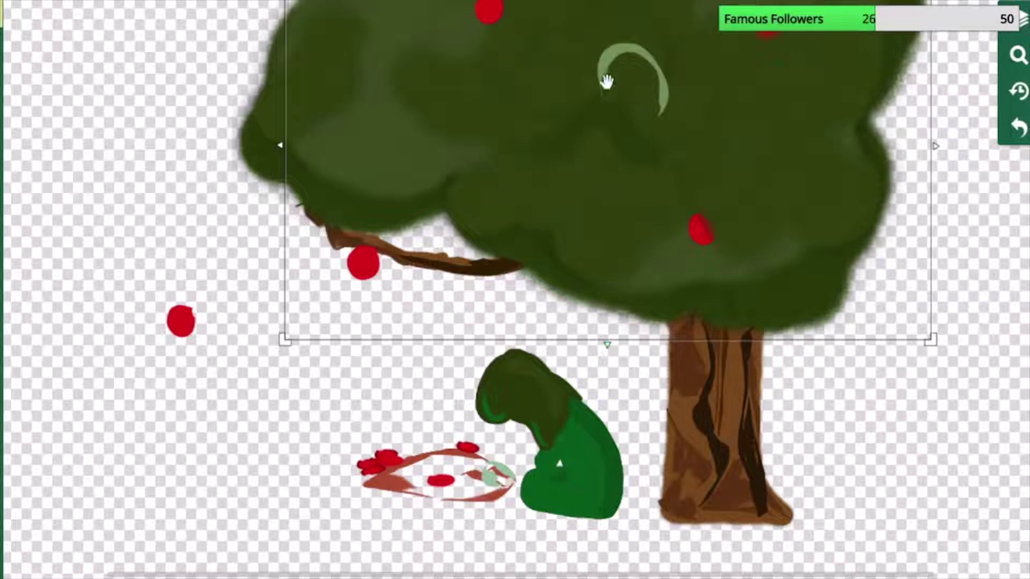
left_click(239, 434)
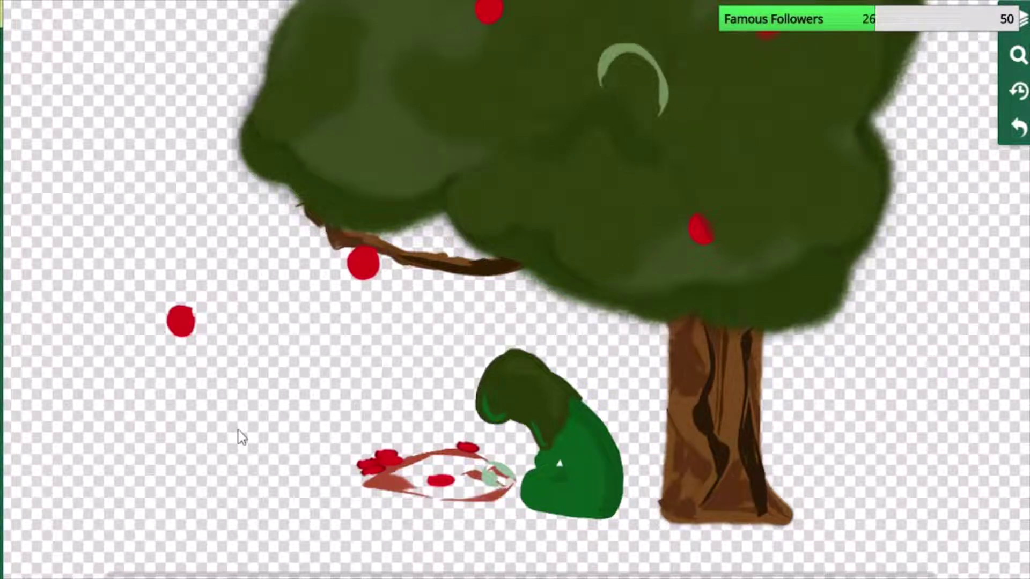
left_click(590, 456)
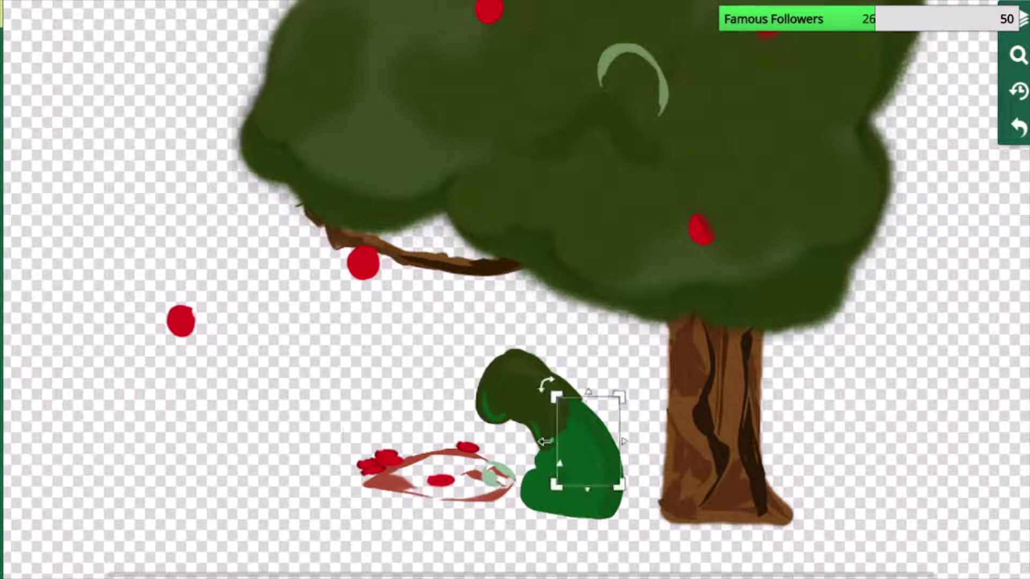
left_click(456, 464)
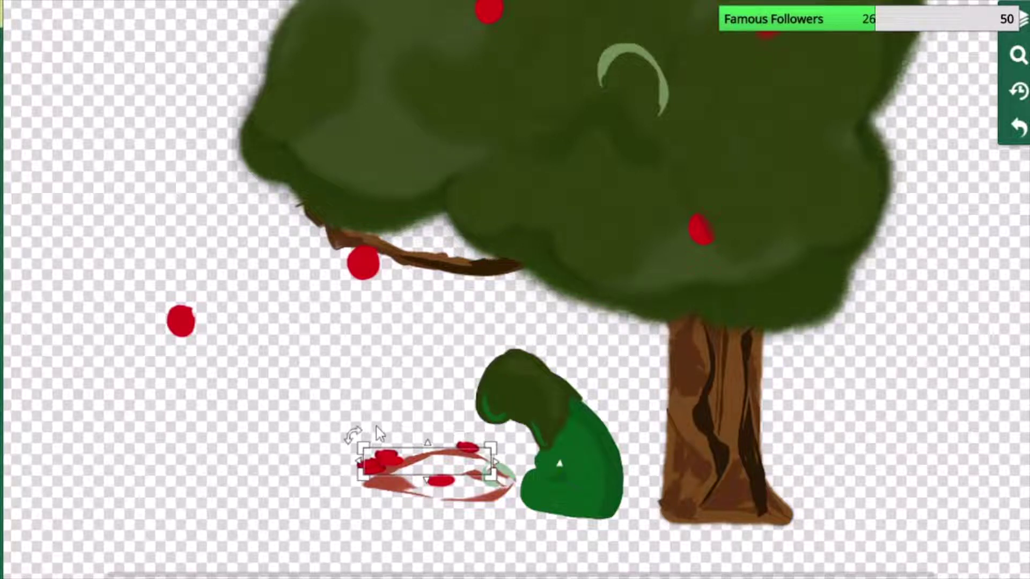
left_click(274, 442)
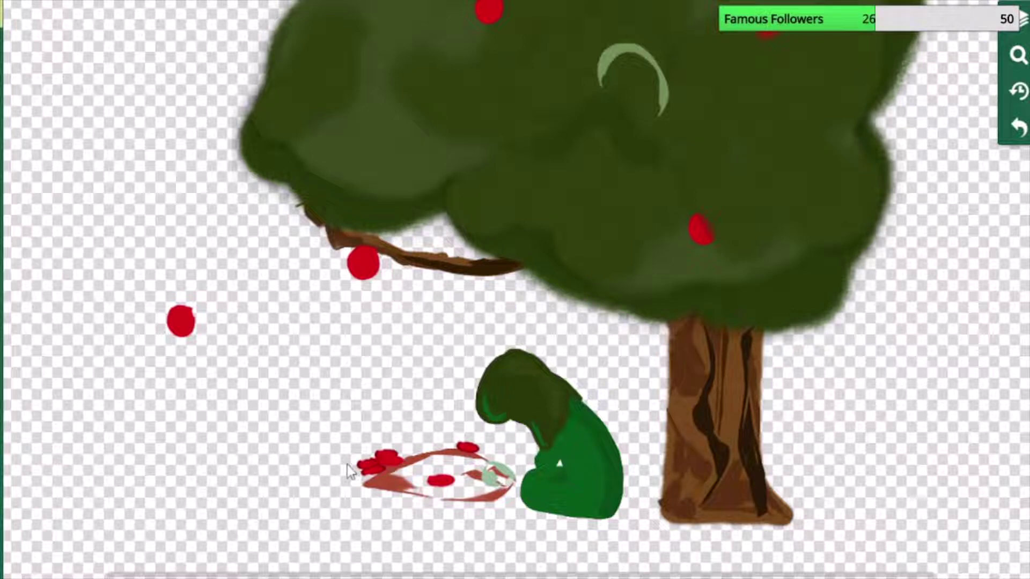
Copy the dark-outlined ellipse at the reddish-brown outline's left end, paste it slightly offset, and cut the pasted ellipse.
left_click(368, 463)
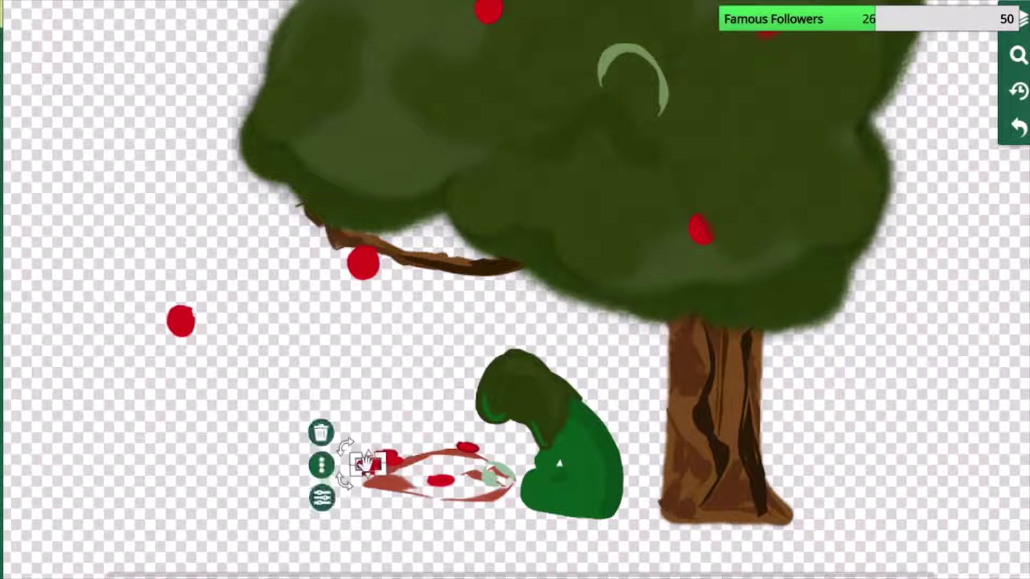
left_click(321, 464)
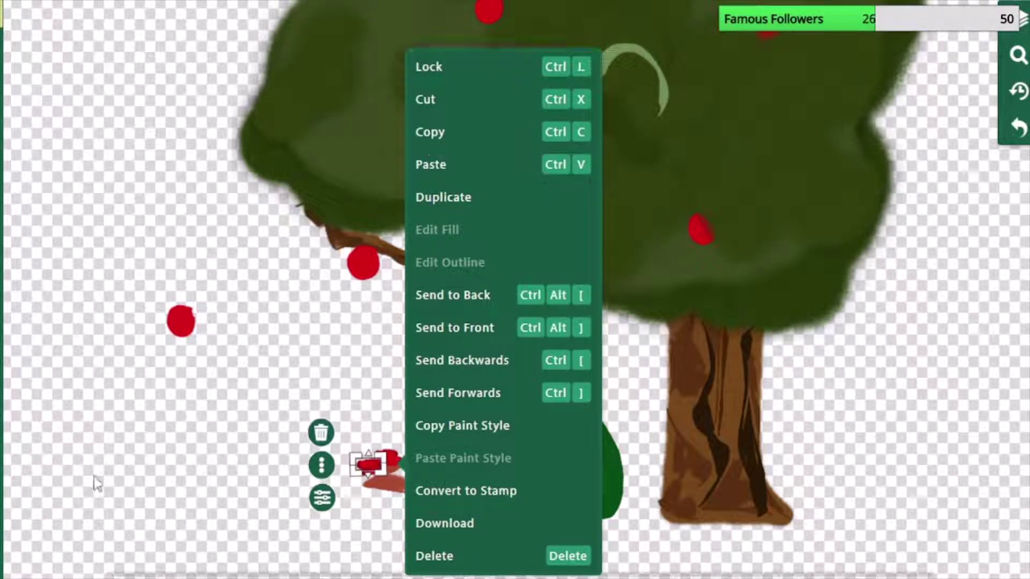
left_click(149, 416)
right_click(149, 416)
left_click(188, 451)
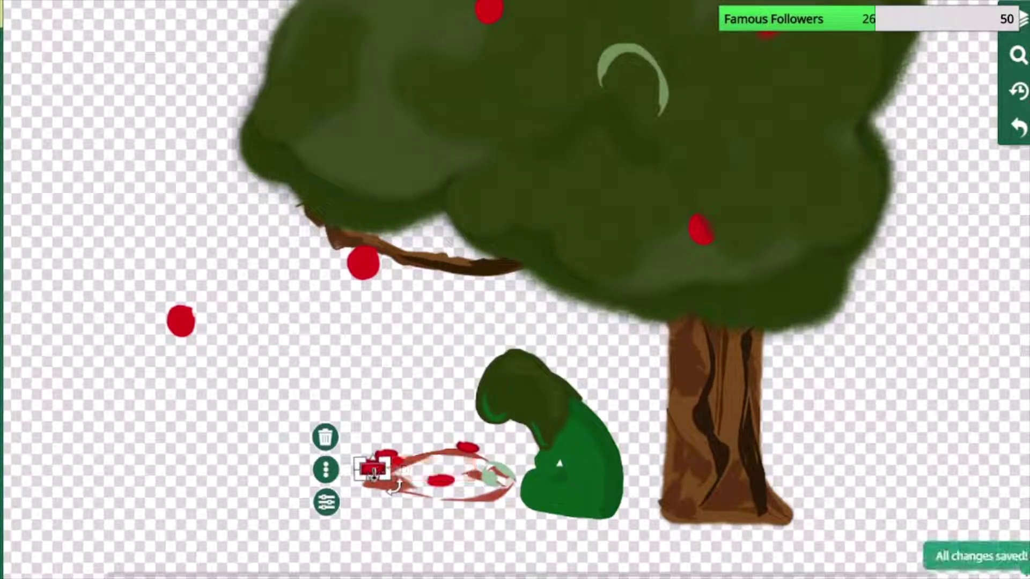
left_click(326, 470)
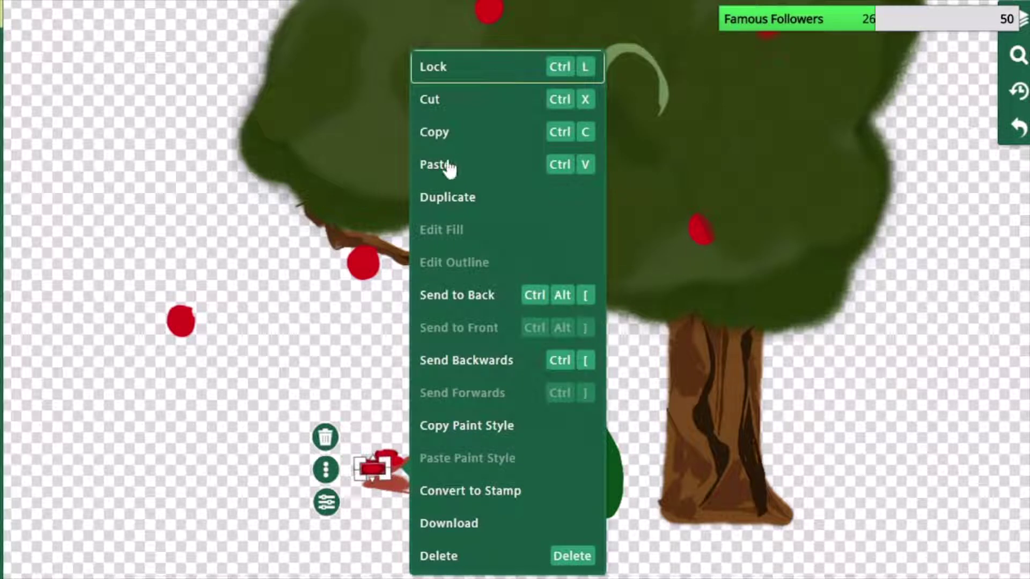
left_click(433, 102)
left_click(385, 456)
left_click(379, 482)
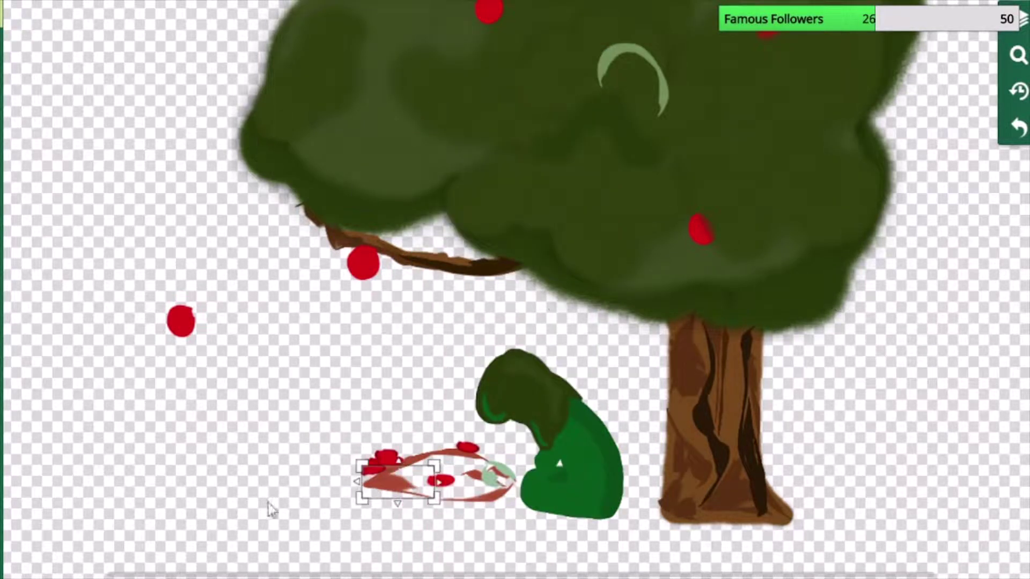
Paste the dark-outlined ellipse again and move it onto the empty ground left of the ellipse cluster.
left_click(297, 445)
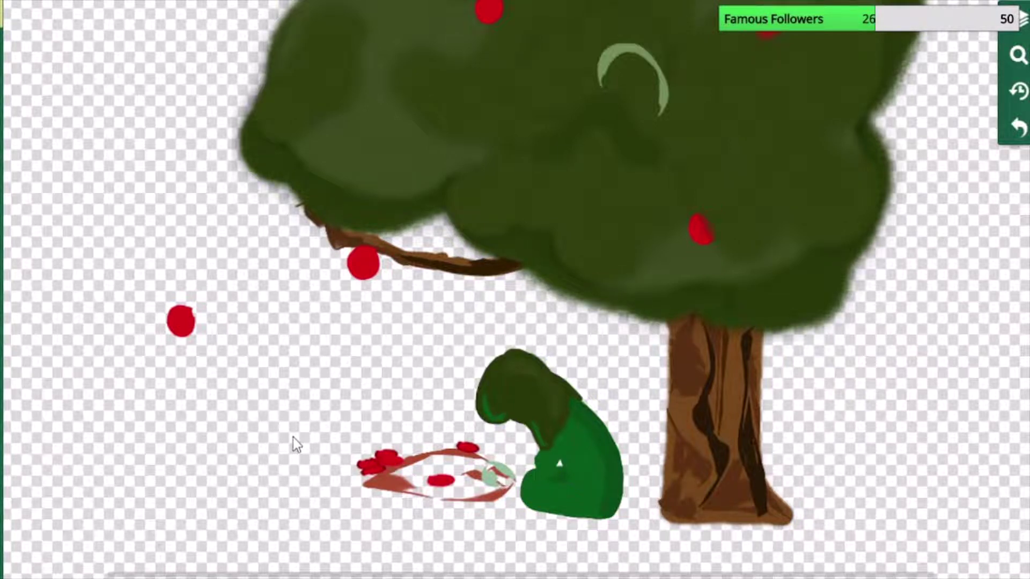
right_click(293, 436)
right_click(279, 437)
left_click(320, 475)
left_click_drag(374, 469, 288, 432)
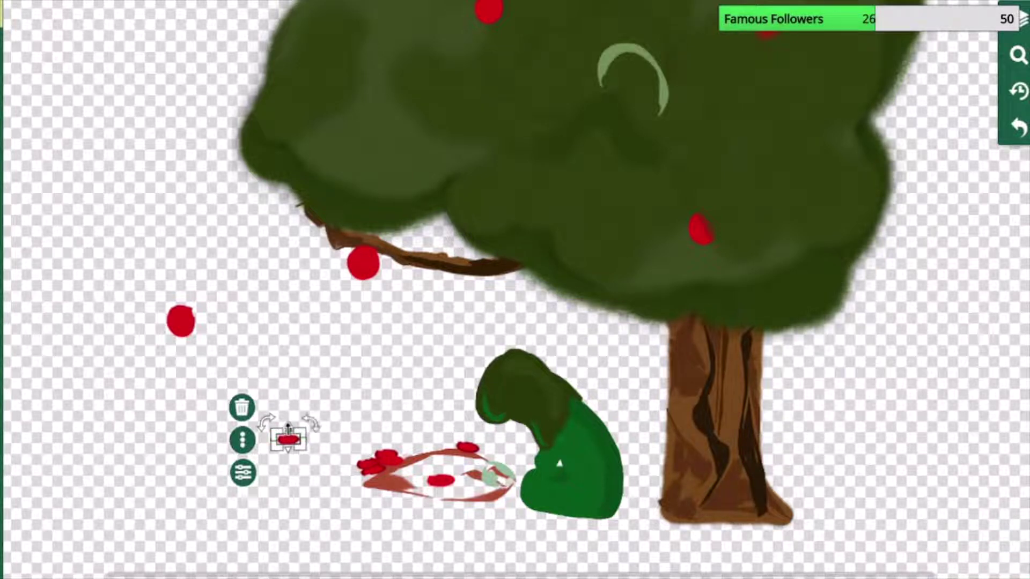
left_click_drag(287, 424, 288, 425)
right_click(288, 440)
left_click(166, 419)
left_click(288, 440)
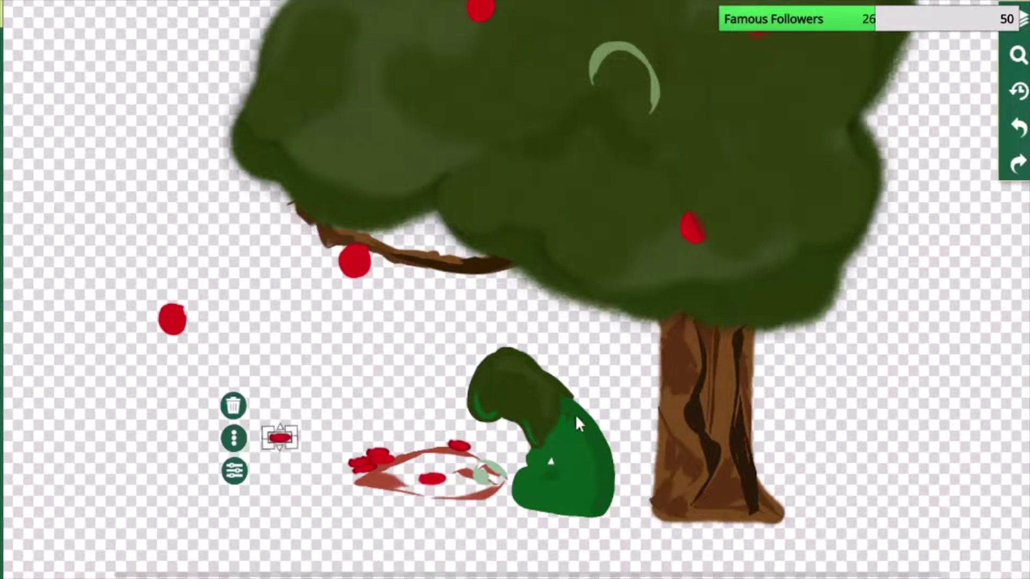
Try to flatten the pasted ellipse and shift it closer to the cluster at the reddish-brown outline.
left_click(1022, 57)
left_click_drag(970, 140, 974, 114)
left_click_drag(193, 501, 654, 43)
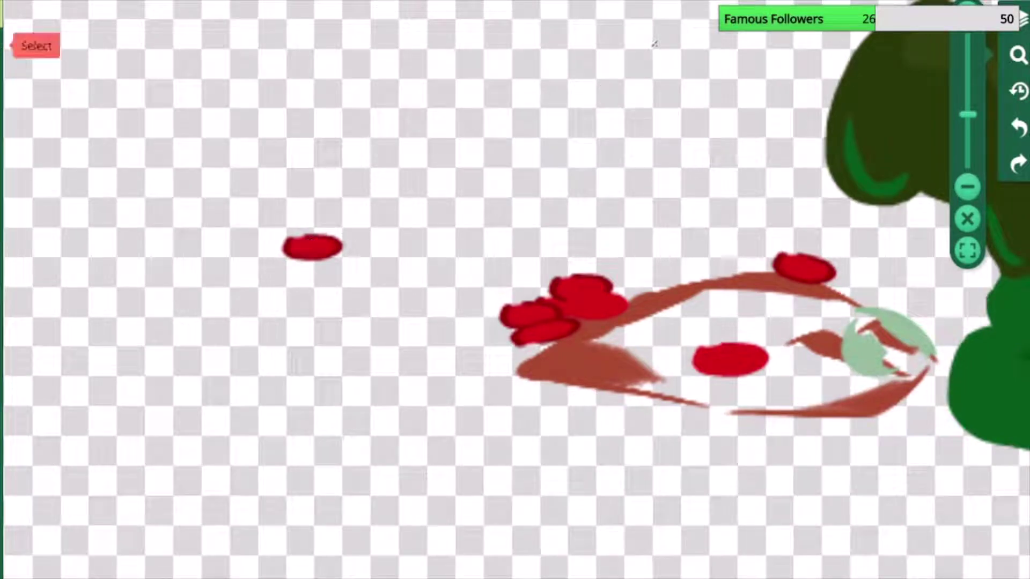
left_click(2, 12)
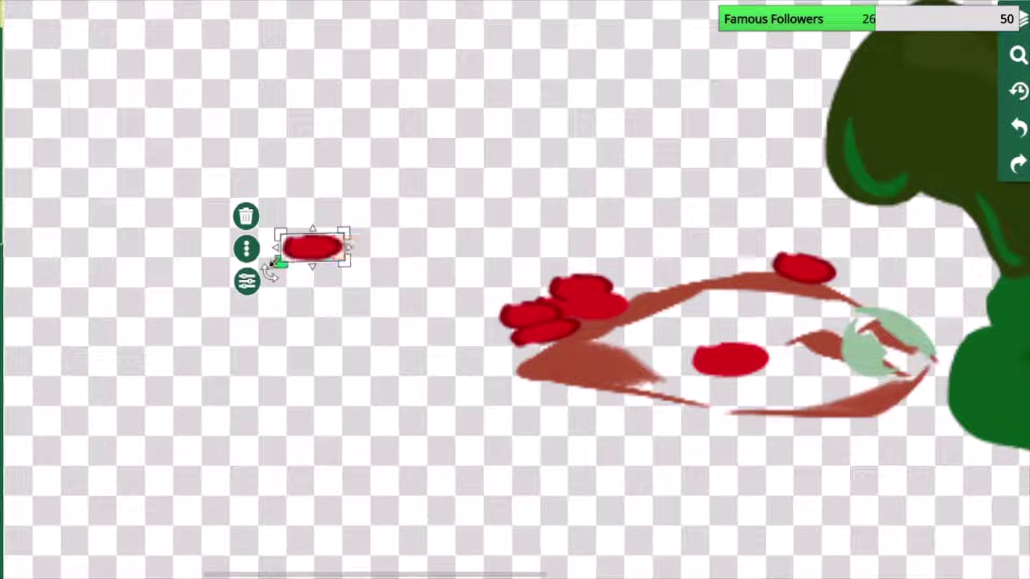
left_click_drag(274, 248, 355, 253)
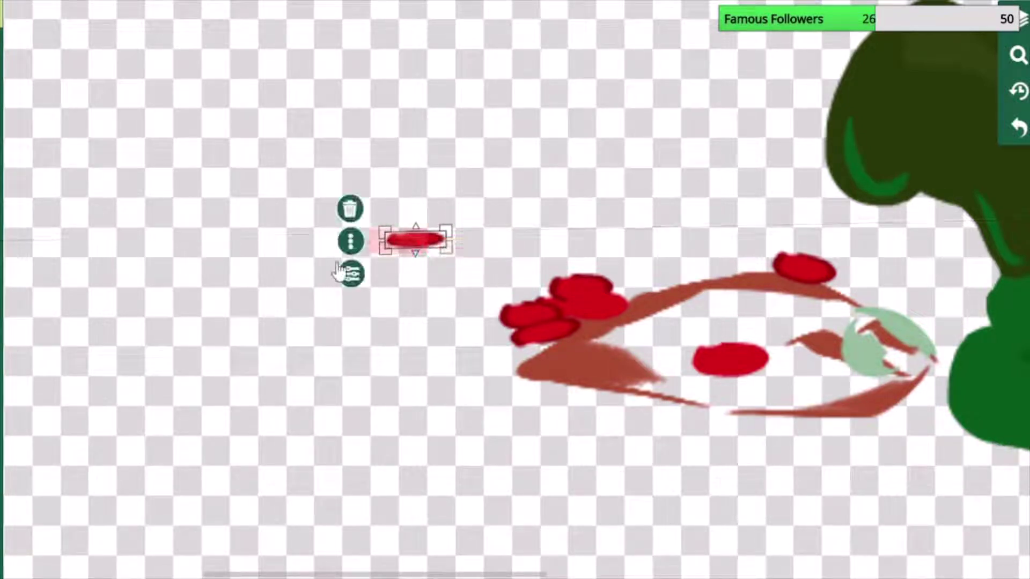
Undo the flattening, shifting and width changes on the pasted ellipse.
left_click(1018, 129)
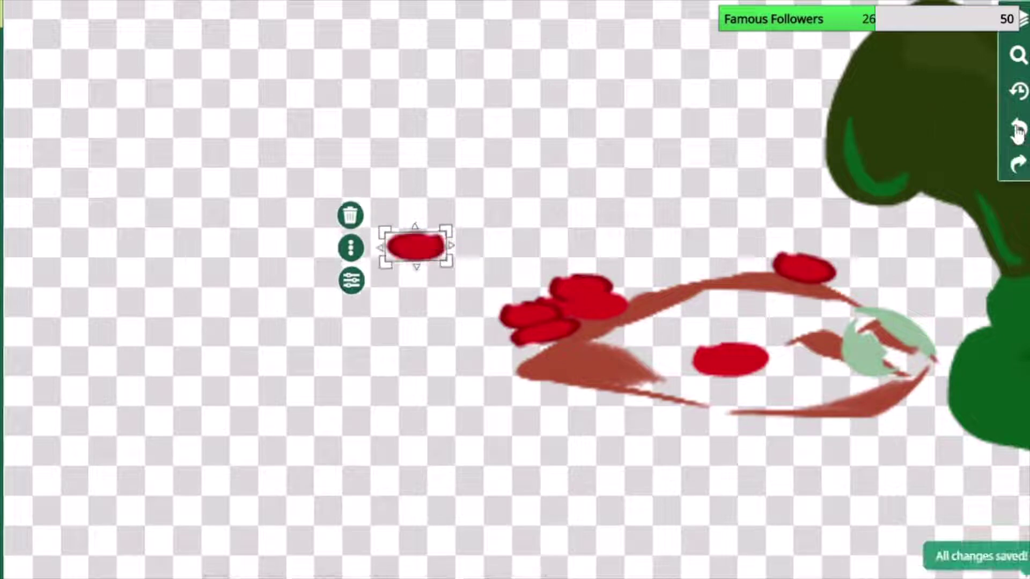
left_click(1018, 130)
left_click(1018, 130)
left_click(1018, 129)
left_click(1018, 130)
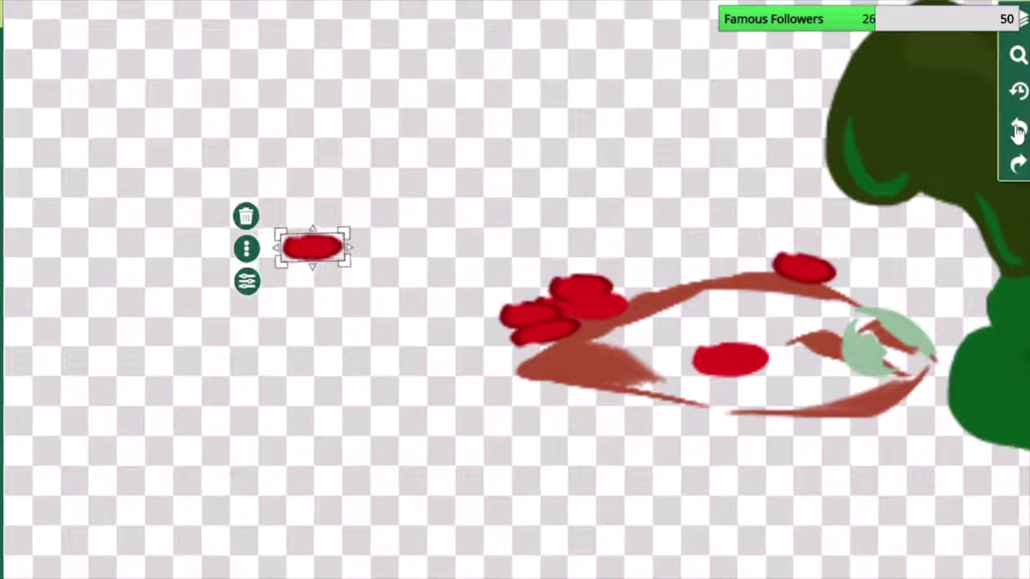
left_click(1018, 130)
left_click(1018, 130)
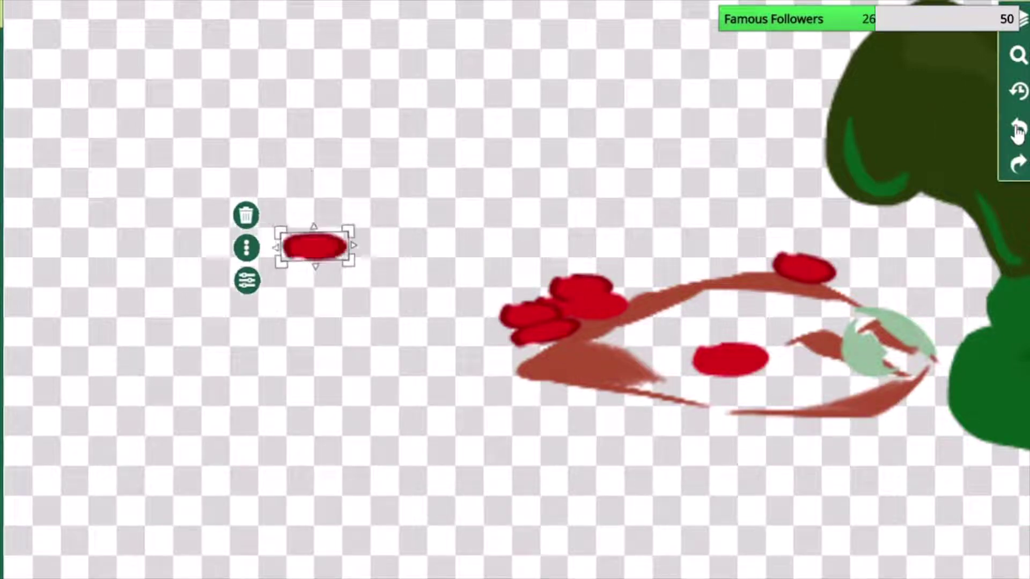
Shrink the pasted ellipse on the empty ground to about half its width and a lower height.
mouse_move(314, 225)
left_mouse_down()
mouse_move(316, 244)
mouse_move(315, 233)
mouse_move(281, 235)
mouse_move(304, 246)
mouse_move(328, 233)
mouse_move(317, 245)
left_mouse_up()
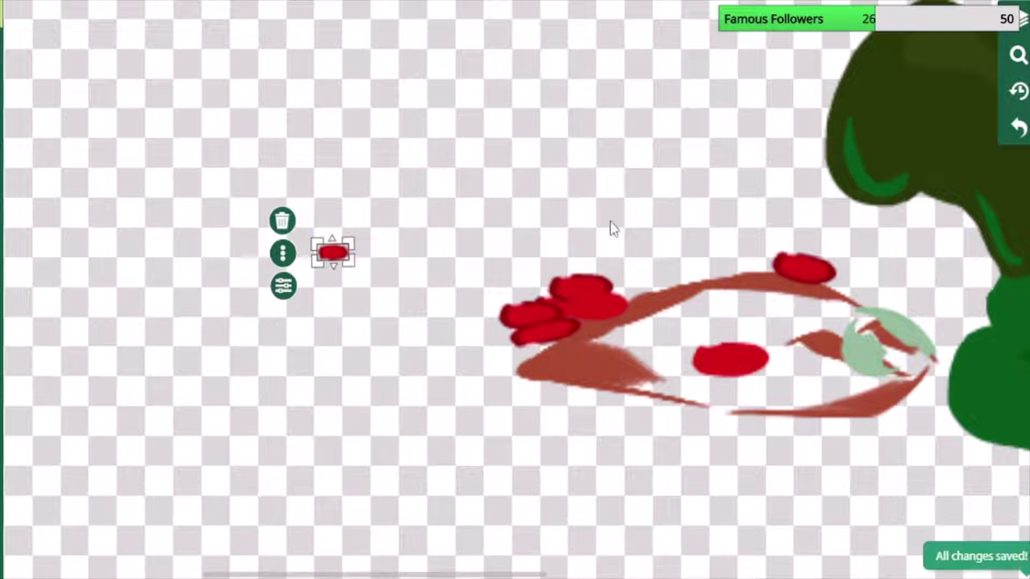
left_click(661, 197)
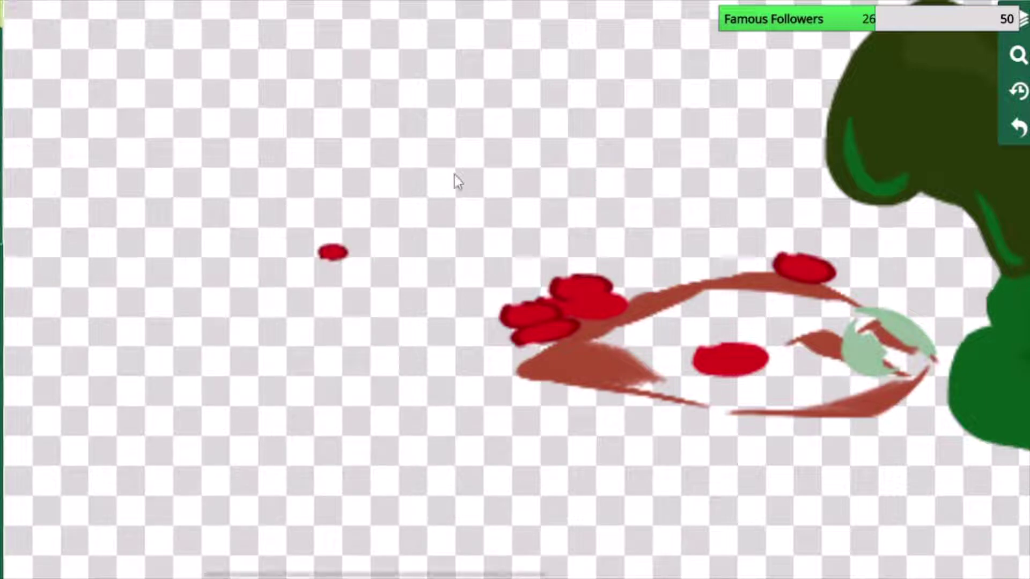
Move the small dark-outlined ellipse onto the ground below the seated figure's knees.
left_click(333, 249)
left_click_drag(332, 248, 959, 485)
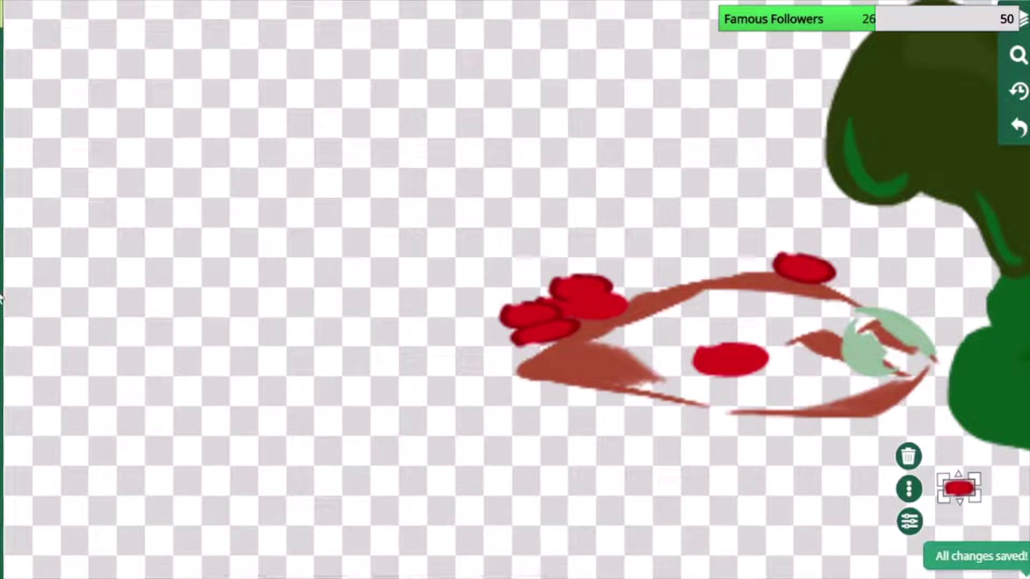
left_click_drag(456, 439, 165, 311)
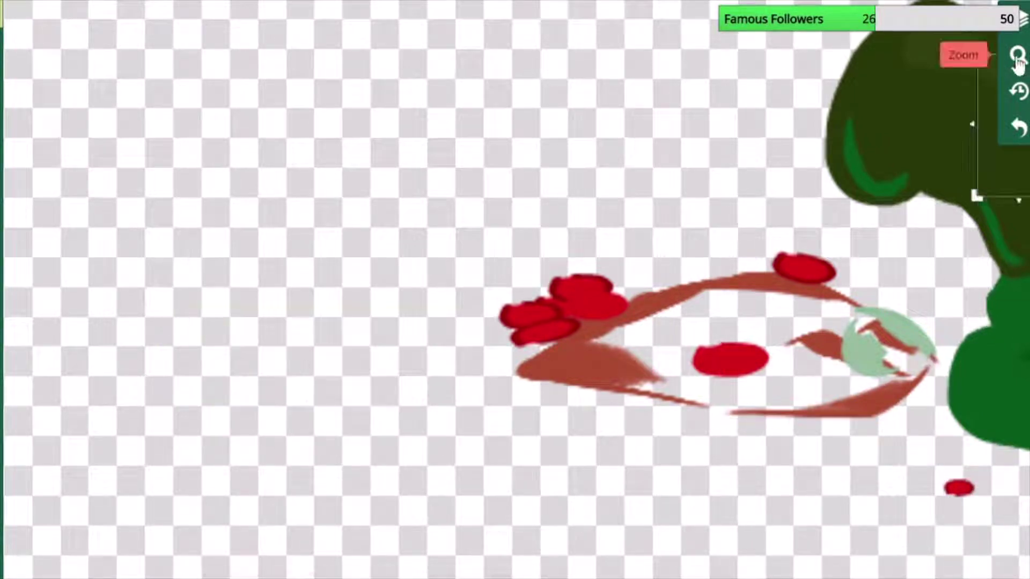
Nudge the small ellipse slightly up and left on the ground below the seated figure.
left_click(1017, 55)
left_click(969, 220)
left_click_drag(727, 415, 589, 268)
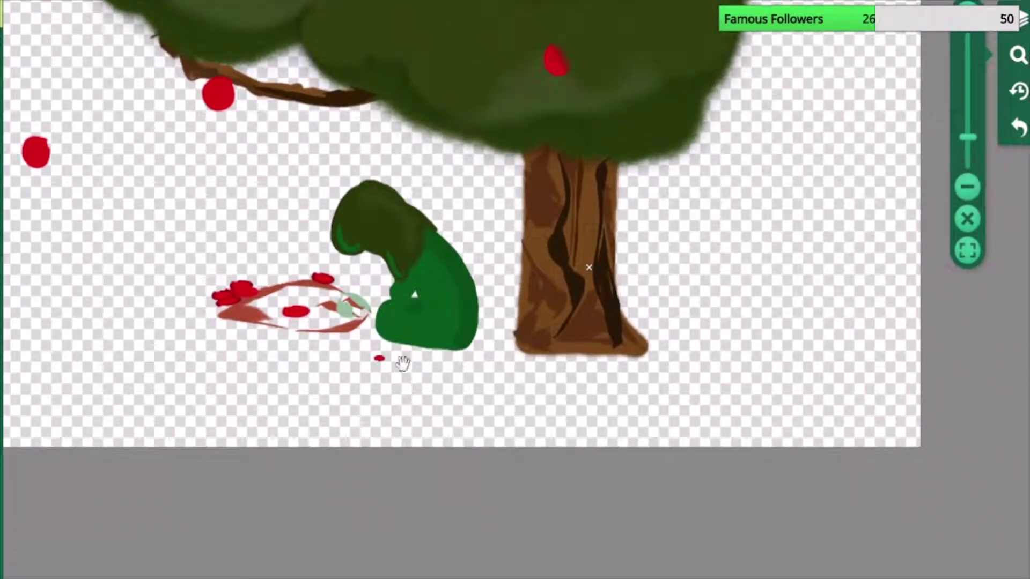
left_click_drag(354, 381, 470, 514)
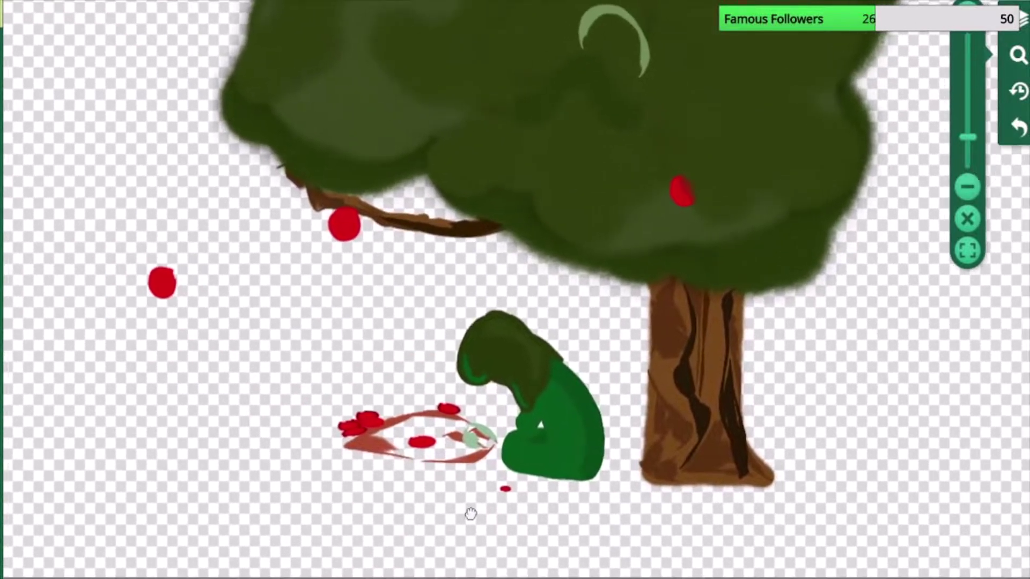
left_click(1, 225)
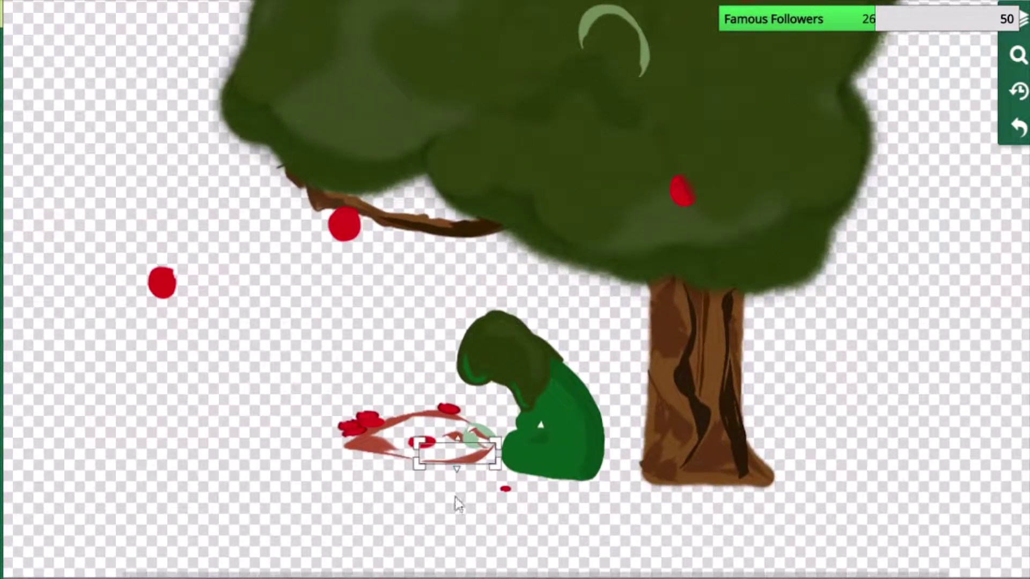
left_click(507, 492)
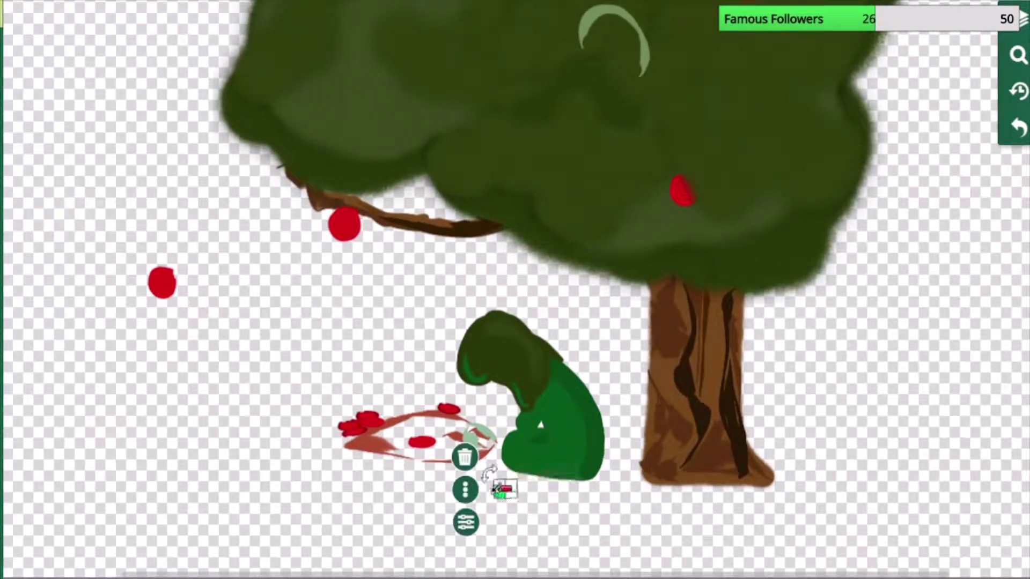
left_click_drag(494, 481, 491, 477)
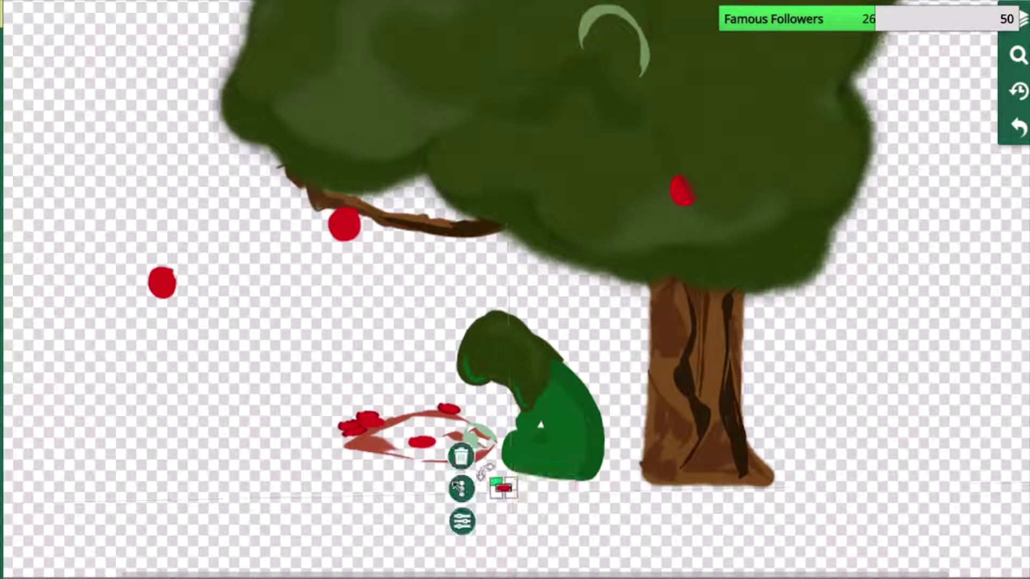
left_click(140, 419)
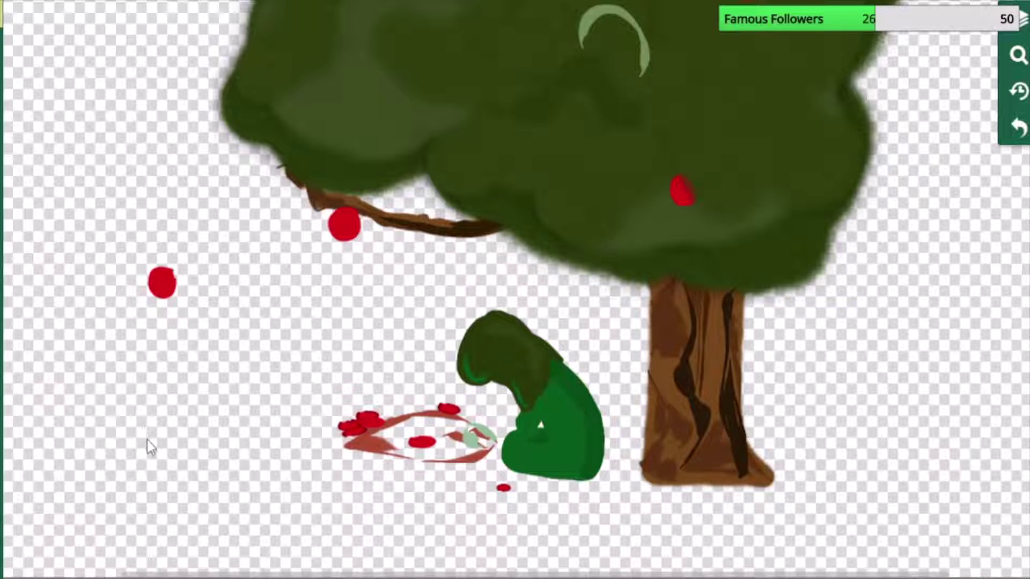
Paste a copy of the small ellipse and place it on the ground against the right side of the trunk's base.
left_click(503, 488)
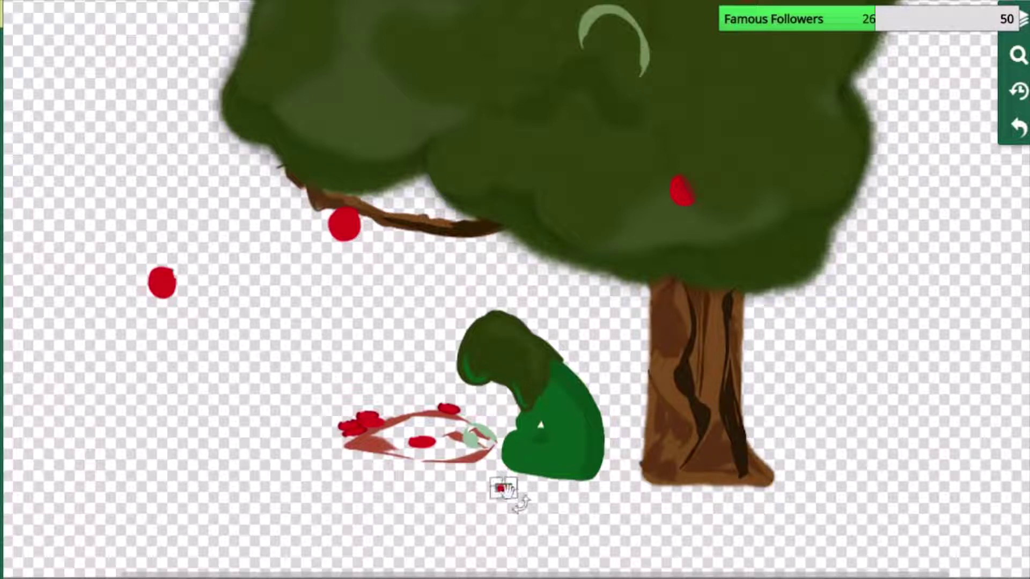
left_click(461, 489)
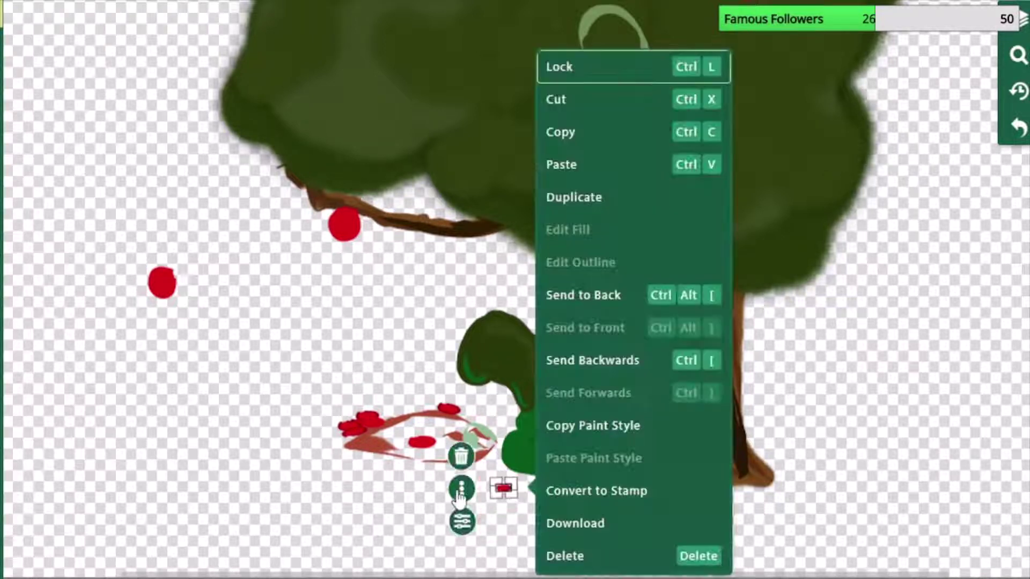
left_click(566, 169)
left_click(363, 528)
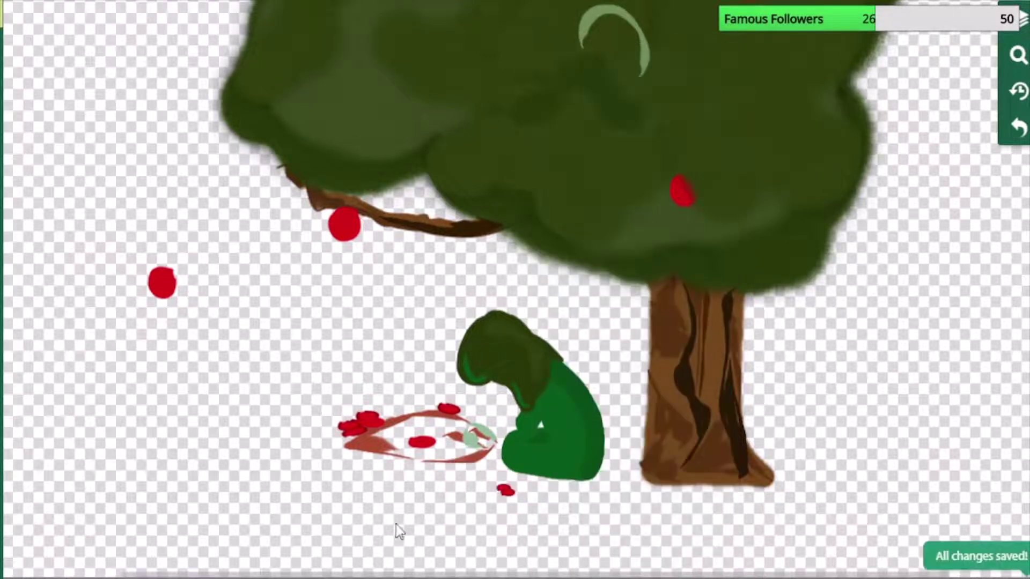
left_click_drag(512, 504, 811, 445)
left_click(672, 526)
left_click(786, 467)
left_click(865, 497)
Paste another small ellipse and set it slightly apart to the right of the one at the trunk's base.
left_click(779, 466)
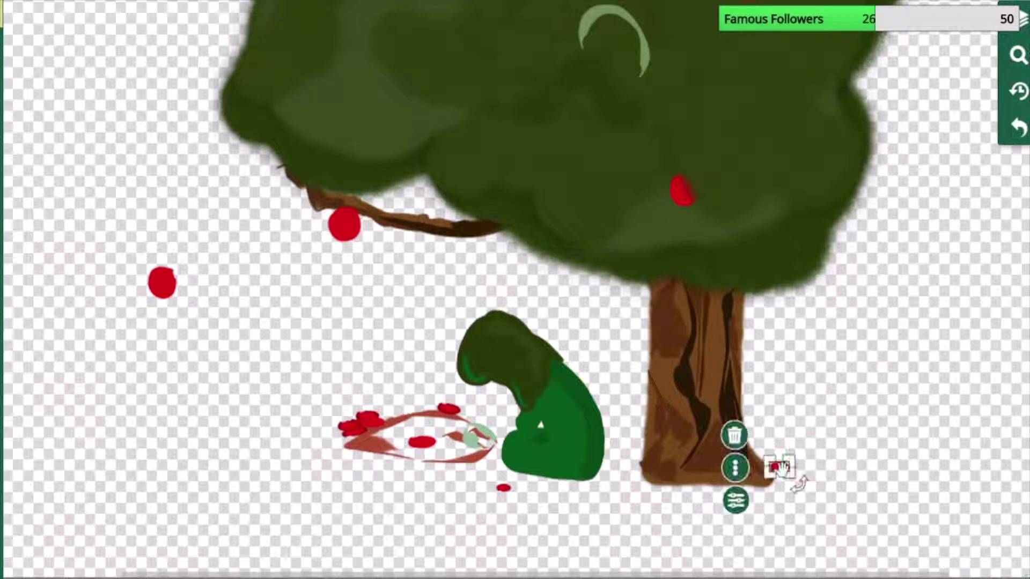
left_click(736, 468)
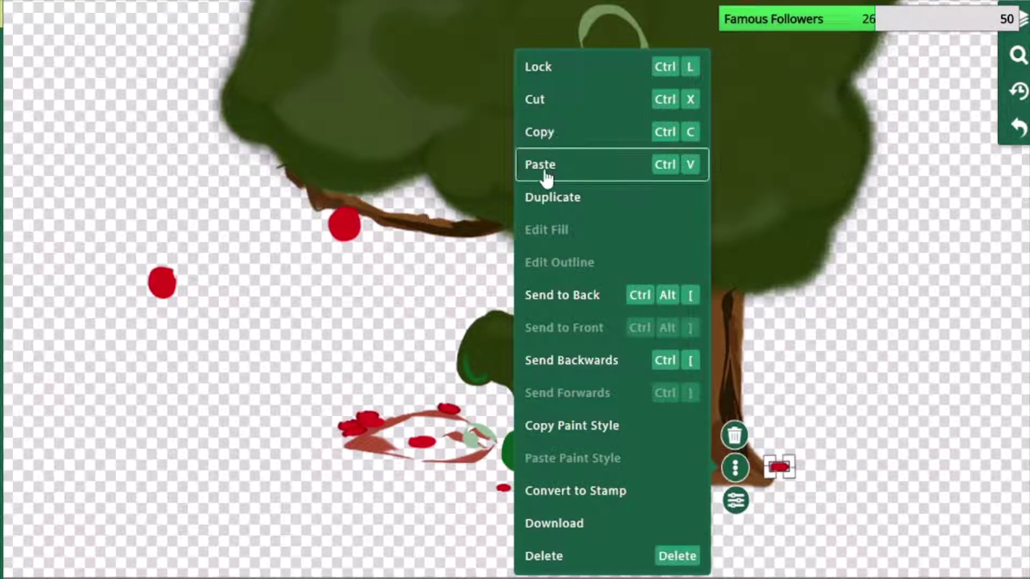
mouse_move(787, 468)
left_mouse_down()
mouse_move(805, 475)
mouse_move(795, 479)
left_mouse_up()
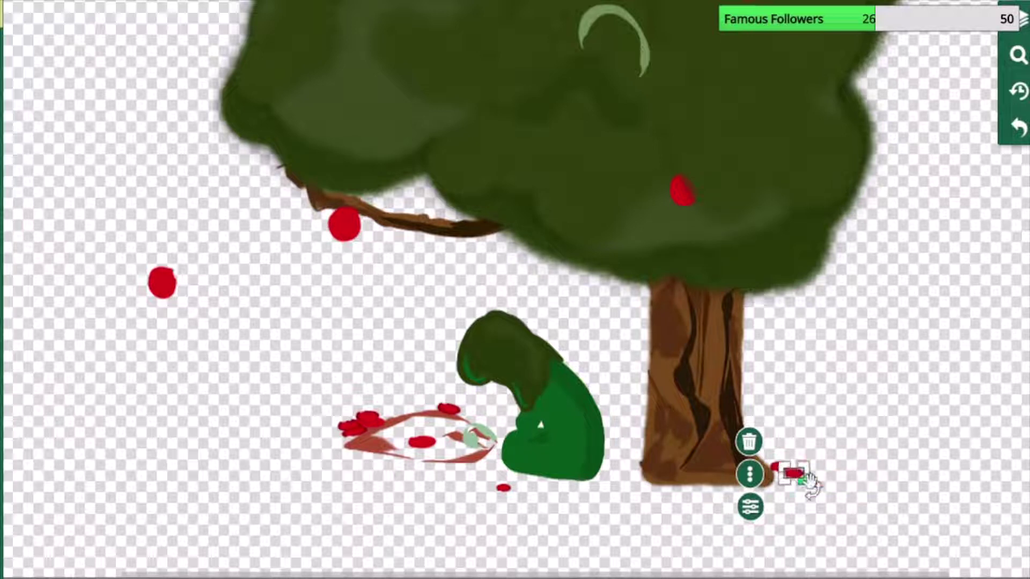
left_click(853, 468)
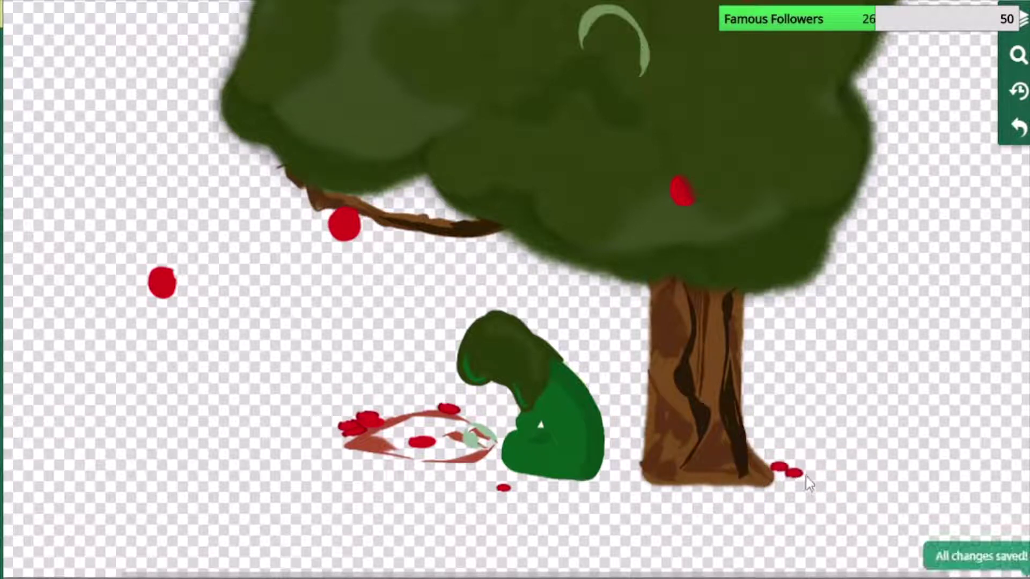
left_click(796, 473)
left_click_drag(796, 472, 805, 473)
left_click(878, 472)
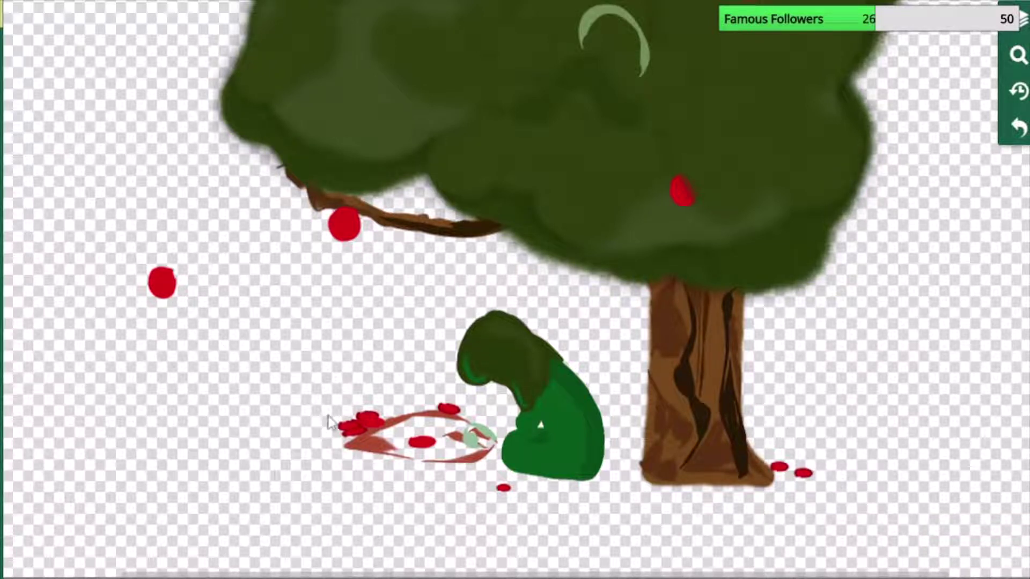
Adjust the position of the ellipse on the upper edge of the reddish-brown outline slightly.
left_click(435, 402)
left_click_drag(437, 402, 440, 402)
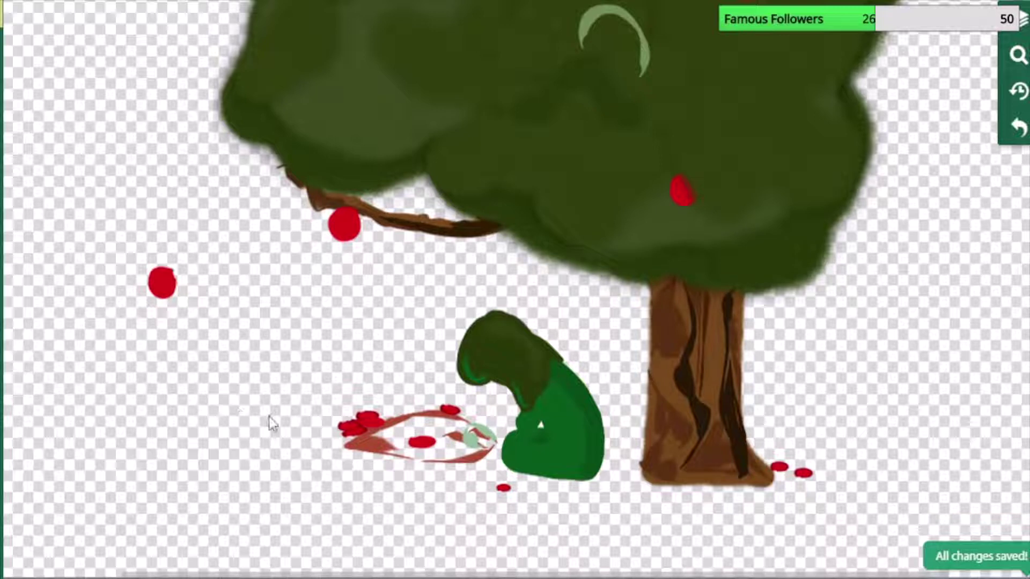
left_click(360, 419)
left_click(364, 444)
left_click(163, 423)
Delete the loose red apple floating in the empty area left of the tree.
left_click(162, 282)
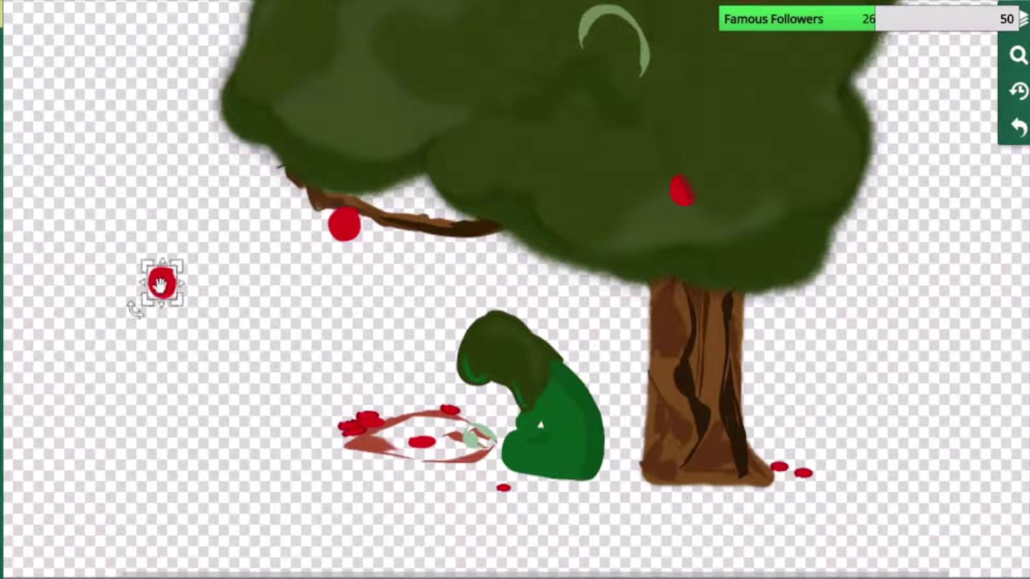
left_click(193, 231)
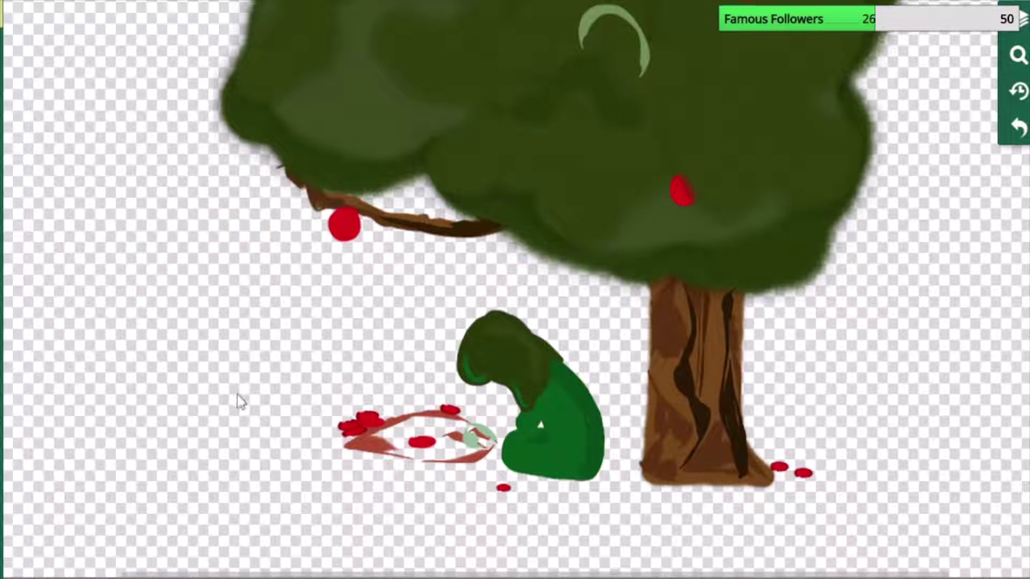
scroll(238, 403, "down", 3)
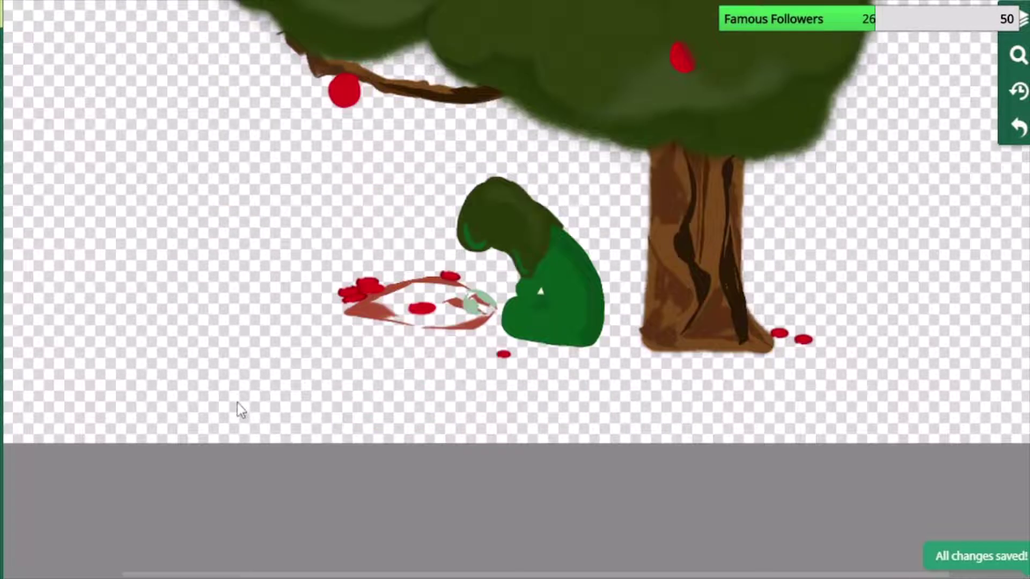
scroll(237, 404, "up", 6)
left_click(237, 406)
scroll(239, 413, "down", 4)
left_click(238, 418)
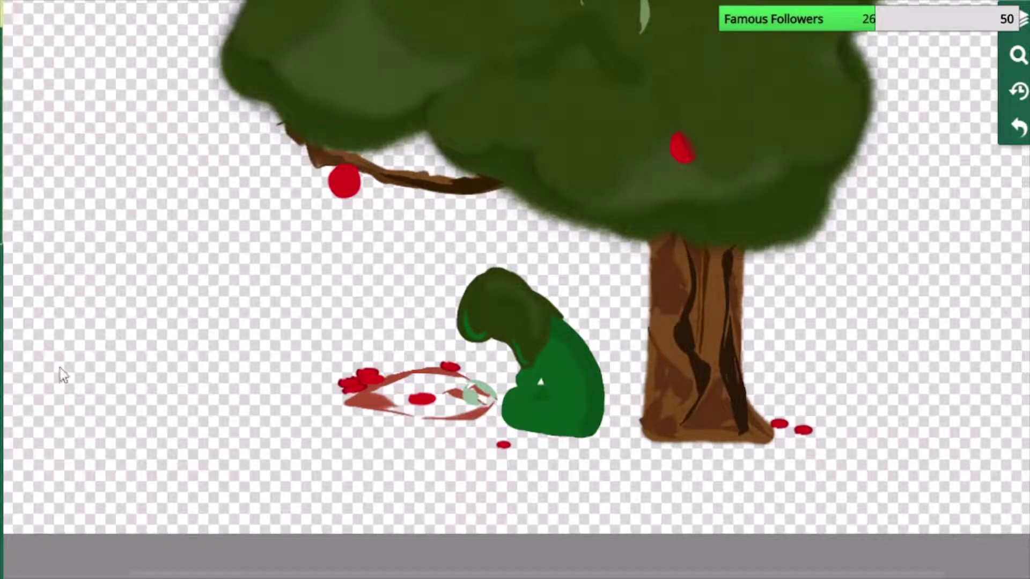
Zoom to actual size and set up a large soft tan brush with a yellow edge.
left_click(2, 243)
left_click(1017, 61)
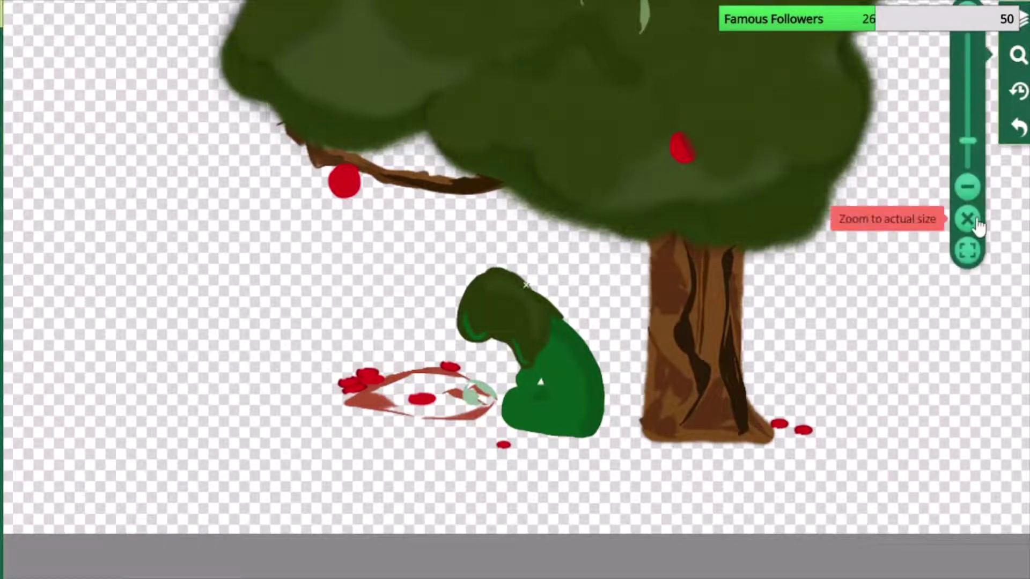
left_click(973, 222)
left_click(1, 78)
mouse_move(110, 280)
left_mouse_down()
mouse_move(200, 290)
mouse_move(172, 293)
left_mouse_up()
left_click(2, 80)
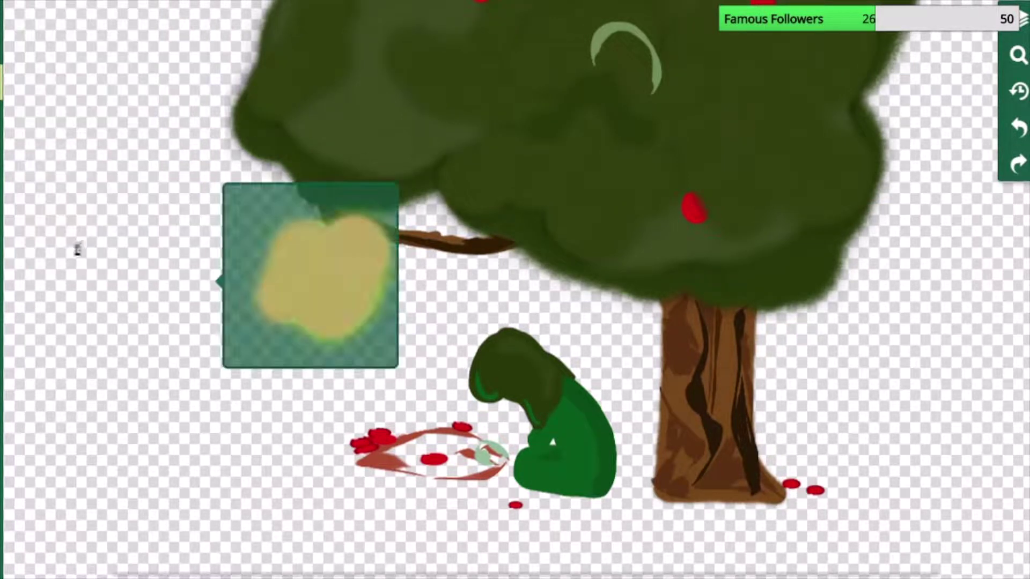
Try several versions of a large tan shape left of the tree crown, undoing each one.
mouse_move(41, 12)
left_mouse_down()
mouse_move(25, 36)
mouse_move(89, 76)
mouse_move(177, 33)
mouse_move(52, 128)
mouse_move(64, 180)
mouse_move(150, 151)
mouse_move(36, 307)
mouse_move(185, 272)
mouse_move(185, 301)
mouse_move(114, 358)
mouse_move(76, 368)
mouse_move(27, 349)
left_mouse_up()
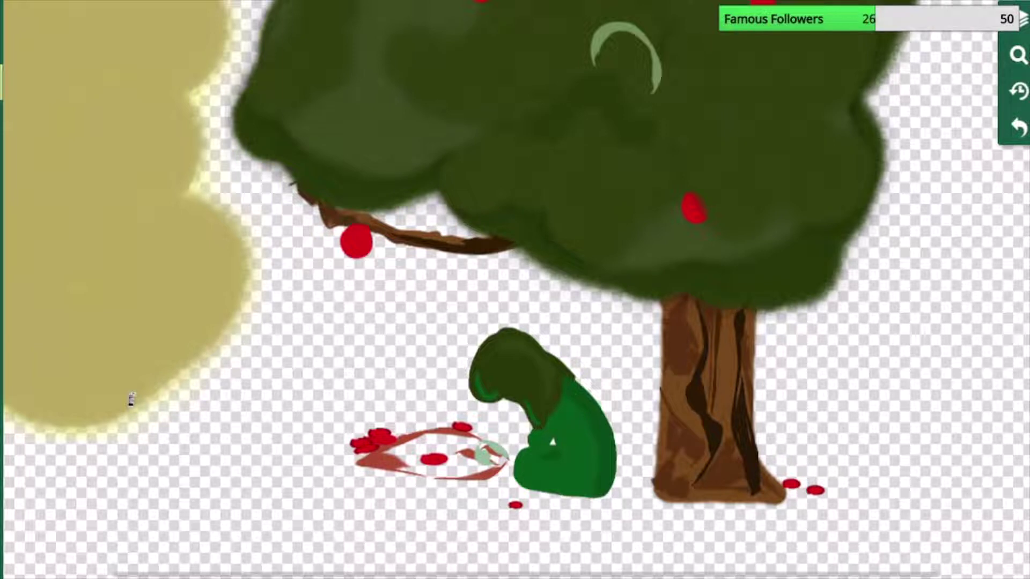
left_click(1013, 134)
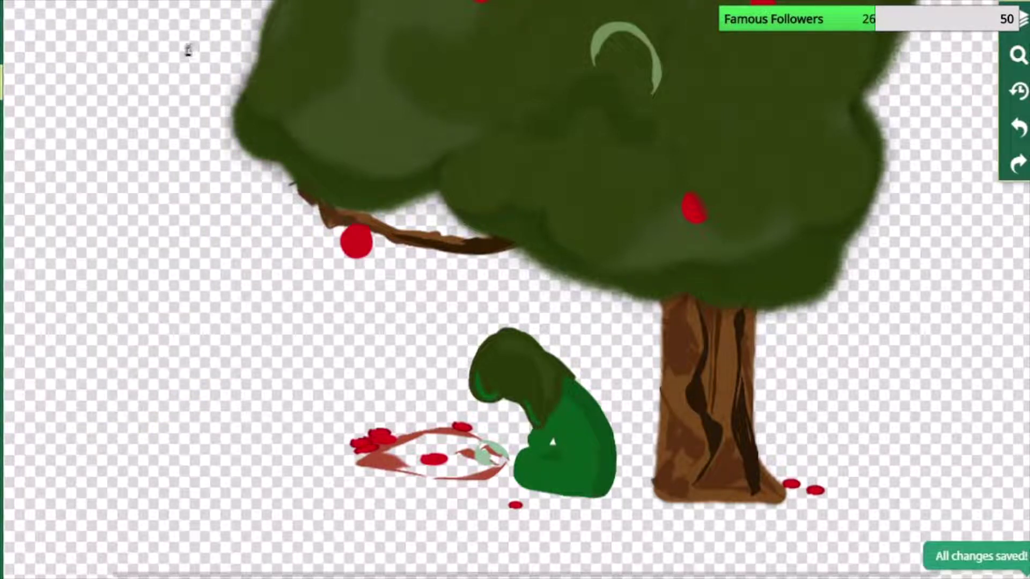
mouse_move(198, 53)
left_mouse_down()
mouse_move(167, 23)
mouse_move(131, 6)
mouse_move(117, 17)
mouse_move(150, 61)
mouse_move(167, 122)
mouse_move(105, 122)
mouse_move(11, 51)
mouse_move(141, 180)
mouse_move(167, 251)
mouse_move(116, 248)
mouse_move(43, 192)
mouse_move(51, 224)
mouse_move(154, 287)
mouse_move(175, 354)
mouse_move(33, 302)
mouse_move(144, 374)
mouse_move(195, 429)
mouse_move(85, 414)
mouse_move(57, 352)
left_mouse_up()
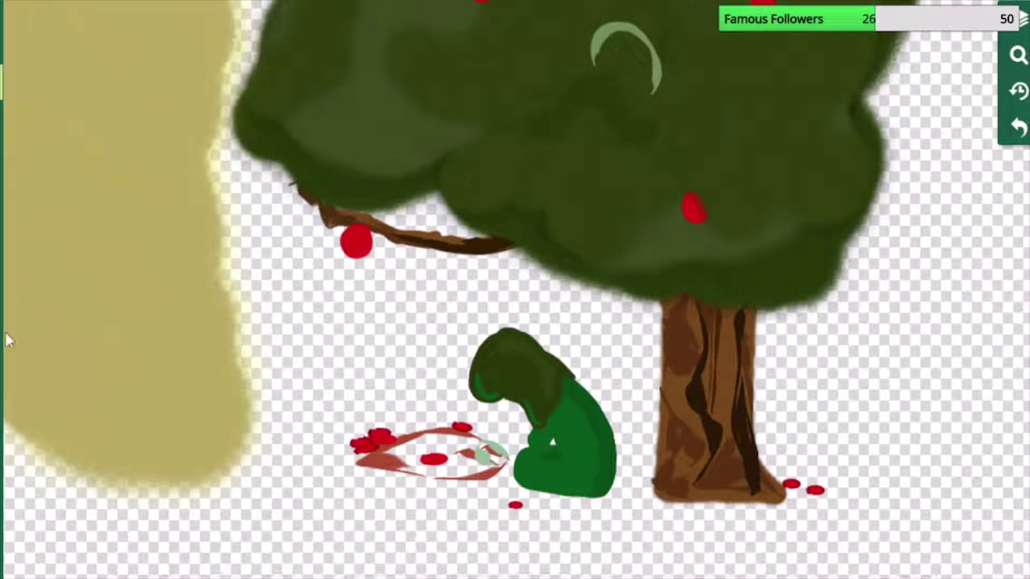
left_click(1018, 127)
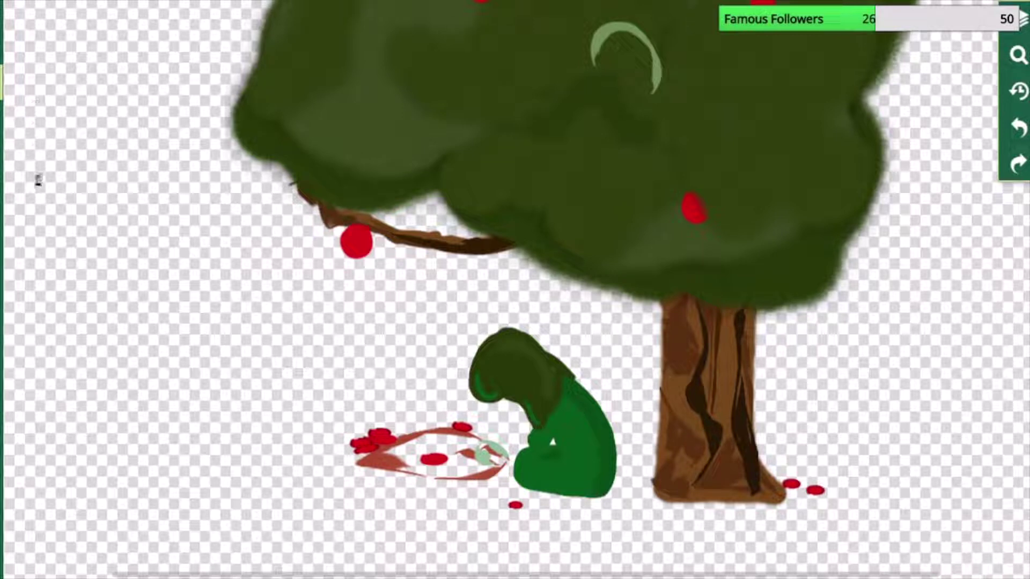
mouse_move(41, 223)
left_mouse_down()
mouse_move(24, 167)
mouse_move(26, 91)
mouse_move(37, 68)
mouse_move(74, 61)
mouse_move(138, 126)
left_mouse_up()
left_click(1018, 127)
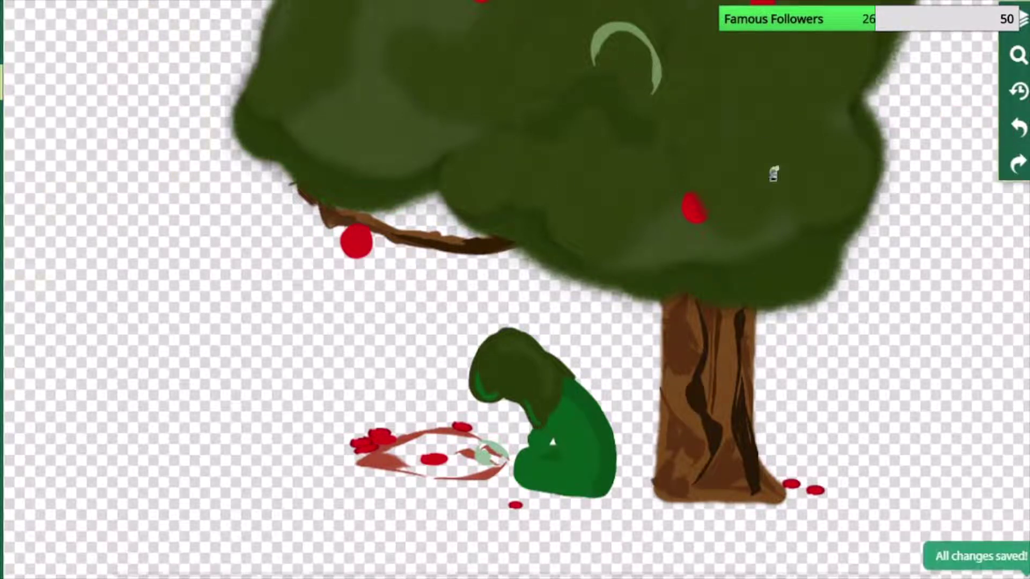
mouse_move(46, 268)
left_mouse_down()
mouse_move(31, 189)
mouse_move(40, 85)
mouse_move(70, 63)
mouse_move(127, 63)
mouse_move(156, 87)
mouse_move(168, 119)
mouse_move(178, 161)
mouse_move(166, 233)
mouse_move(123, 268)
left_mouse_up()
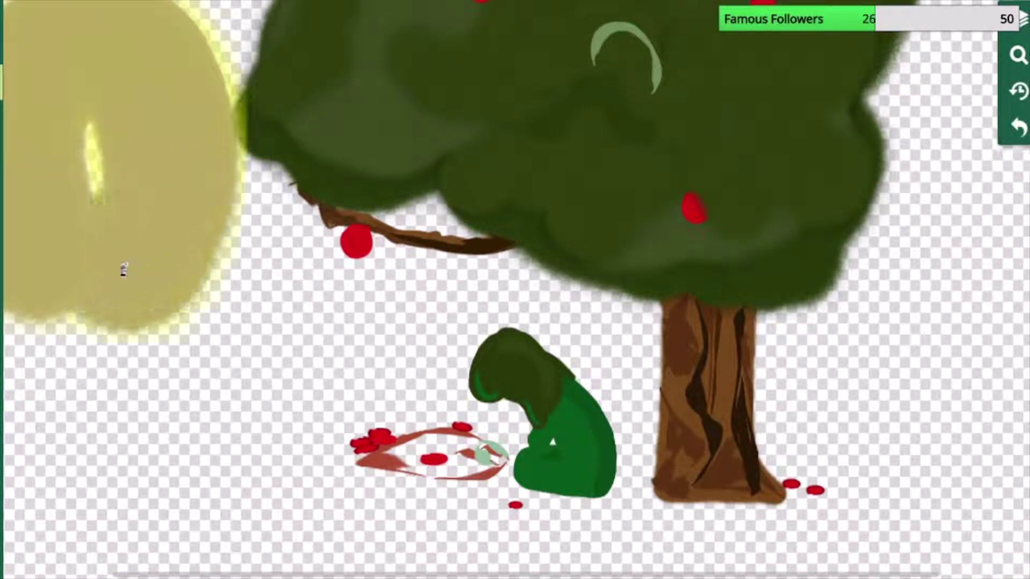
left_click(1017, 127)
Paint a large, rounded tan shape with a soft yellow edge in the empty area left of the tree crown.
mouse_move(49, 284)
left_mouse_down()
mouse_move(42, 123)
mouse_move(55, 81)
mouse_move(72, 66)
mouse_move(93, 66)
mouse_move(118, 92)
mouse_move(146, 194)
mouse_move(144, 140)
mouse_move(165, 83)
mouse_move(156, 172)
mouse_move(127, 234)
mouse_move(104, 171)
left_mouse_up()
mouse_move(168, 176)
left_mouse_down()
mouse_move(187, 239)
mouse_move(128, 236)
mouse_move(107, 183)
left_mouse_up()
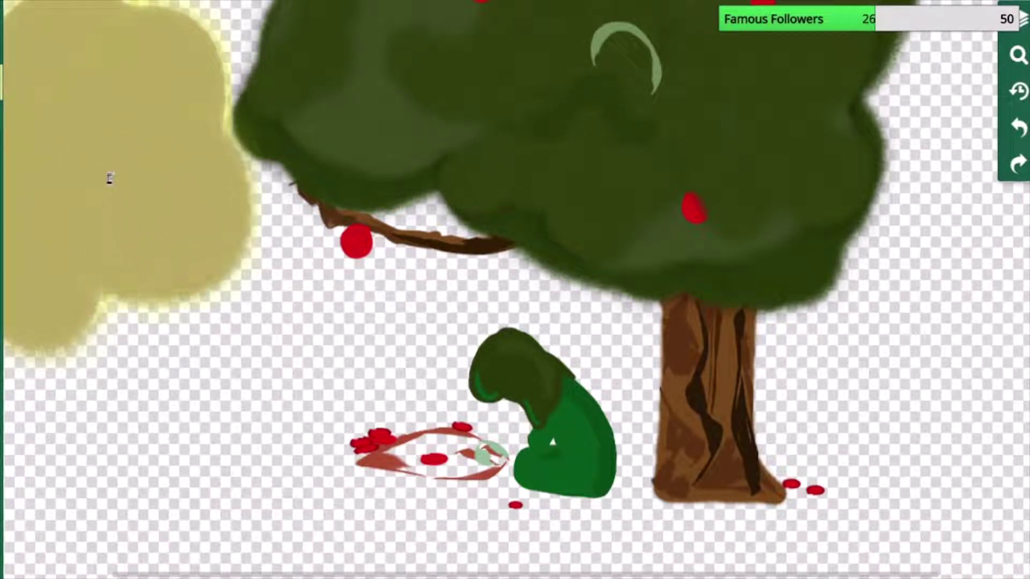
mouse_move(199, 219)
left_mouse_down()
mouse_move(182, 307)
mouse_move(133, 221)
left_mouse_up()
mouse_move(169, 311)
left_mouse_down()
mouse_move(87, 354)
mouse_move(72, 299)
mouse_move(61, 353)
mouse_move(19, 346)
mouse_move(28, 298)
left_mouse_up()
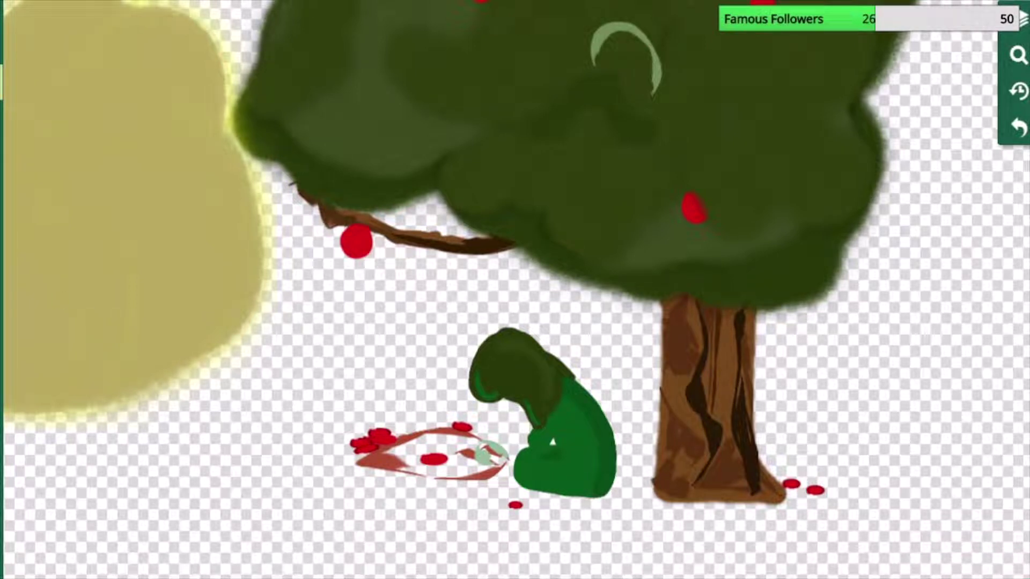
Send the tan shape to the back and shift it slightly so its edge meets the tree crown.
left_click(116, 167)
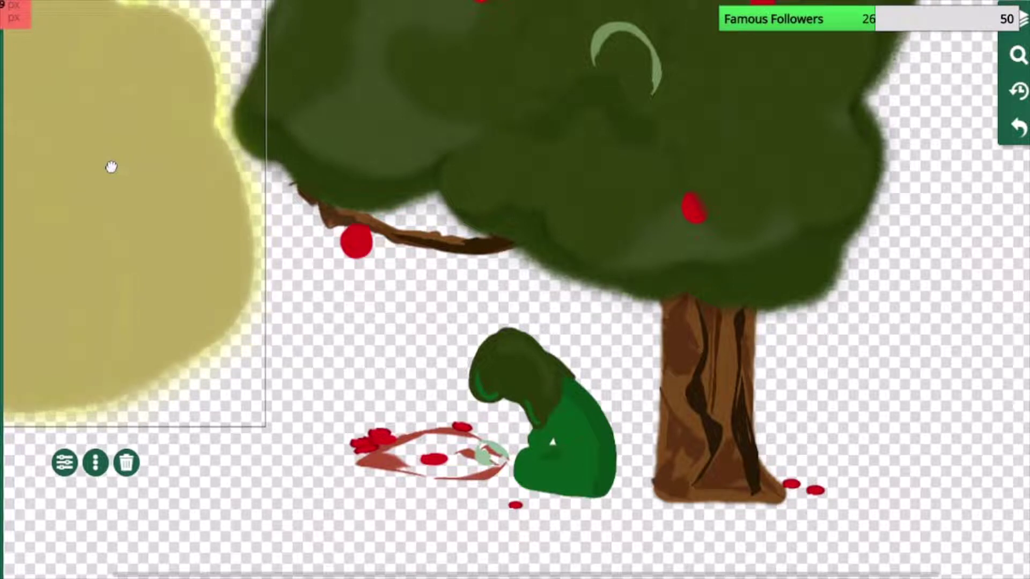
left_click_drag(111, 166, 115, 168)
left_click(80, 356)
left_click(81, 358)
left_click(80, 357)
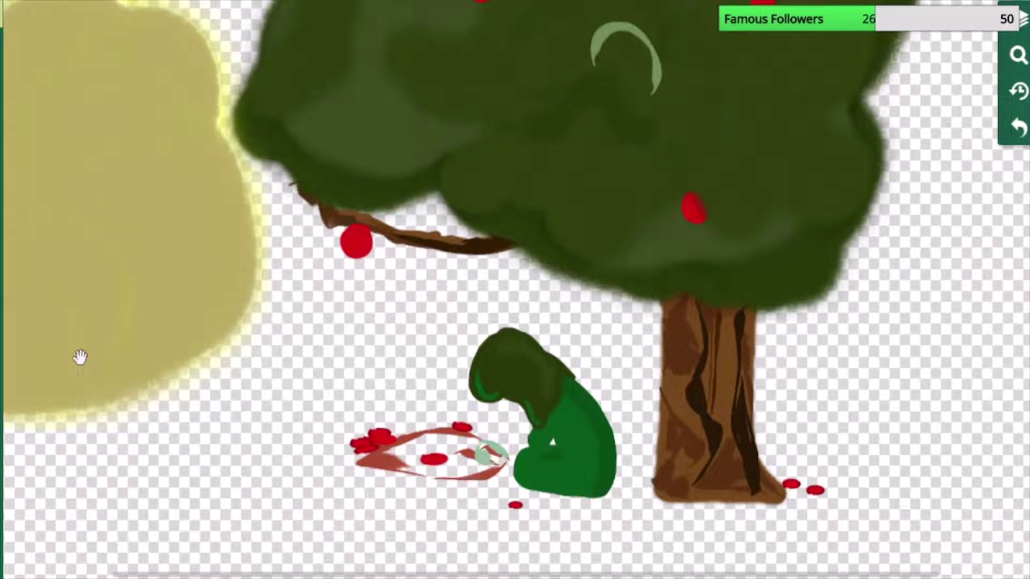
right_click(80, 357)
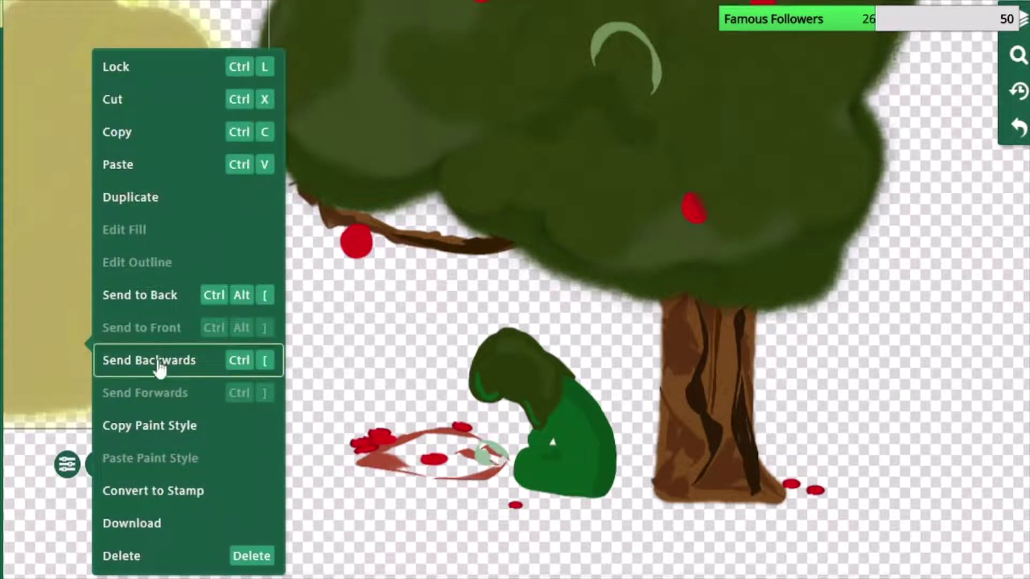
left_click(161, 300)
mouse_move(137, 267)
left_mouse_down()
mouse_move(165, 249)
mouse_move(146, 276)
left_mouse_up()
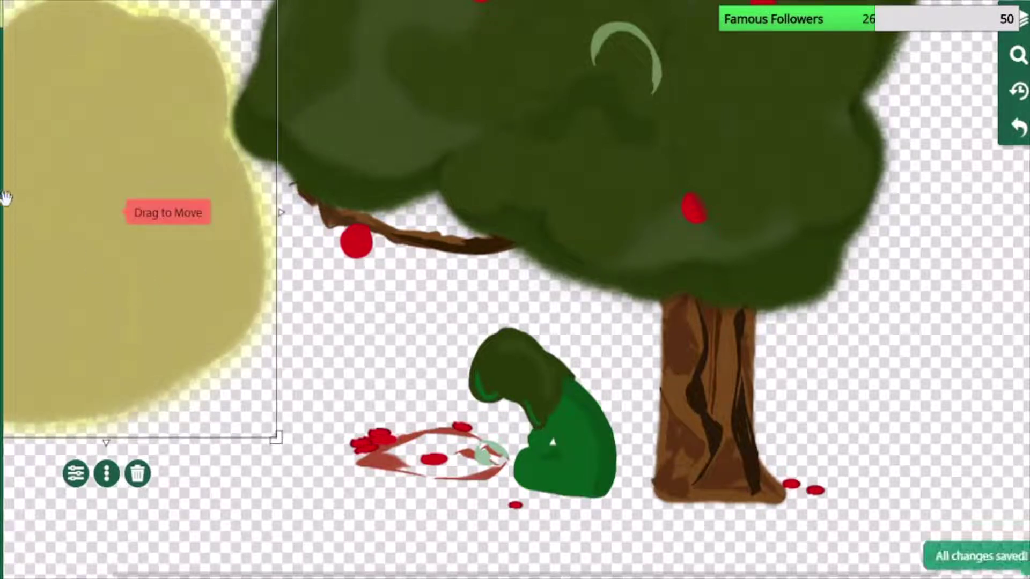
Set the text font to Arizonia and place a new text box over the tan shape's upper area.
left_click(1, 192)
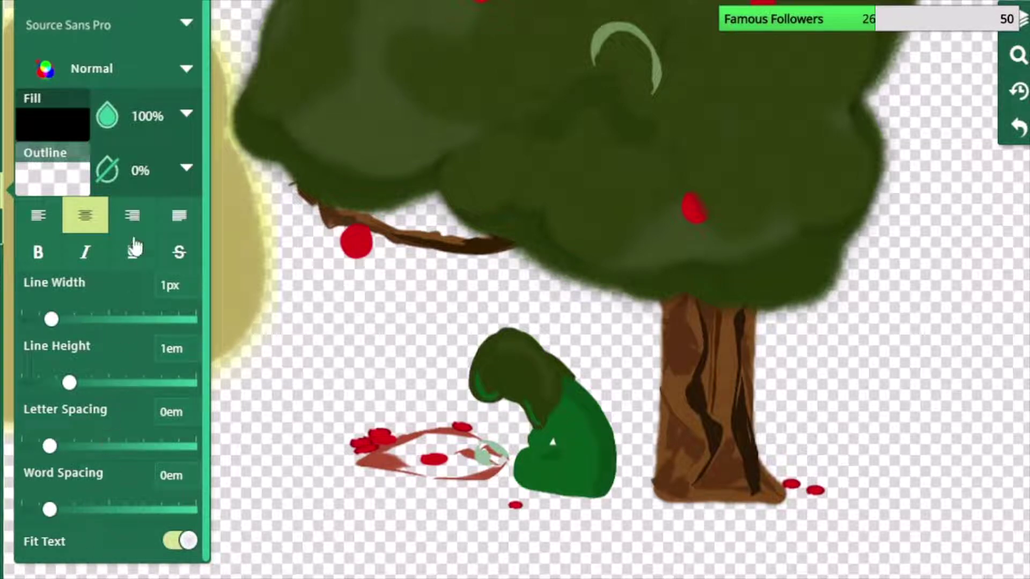
left_click(198, 23)
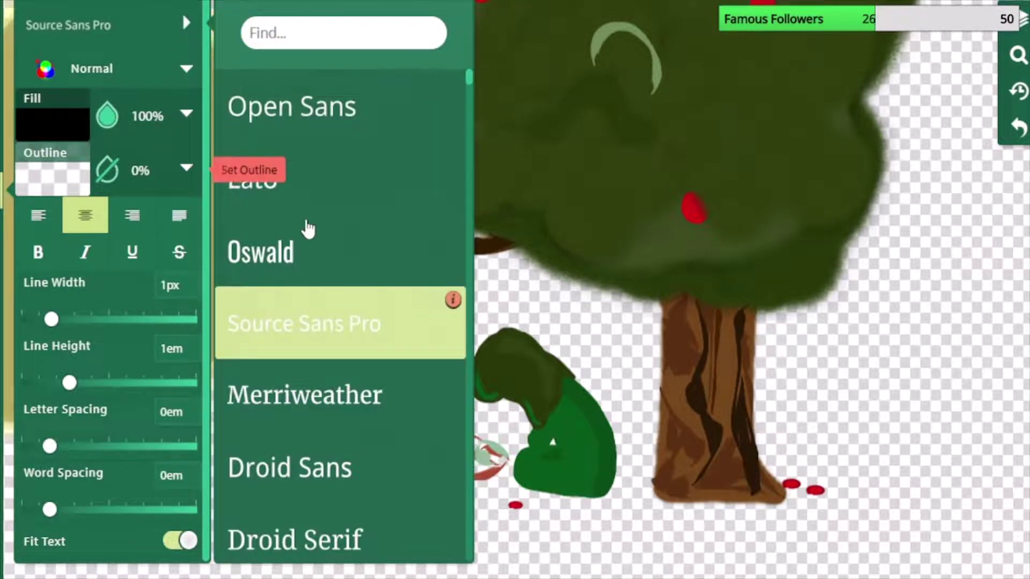
scroll(338, 268, "down", 5)
left_click(342, 309)
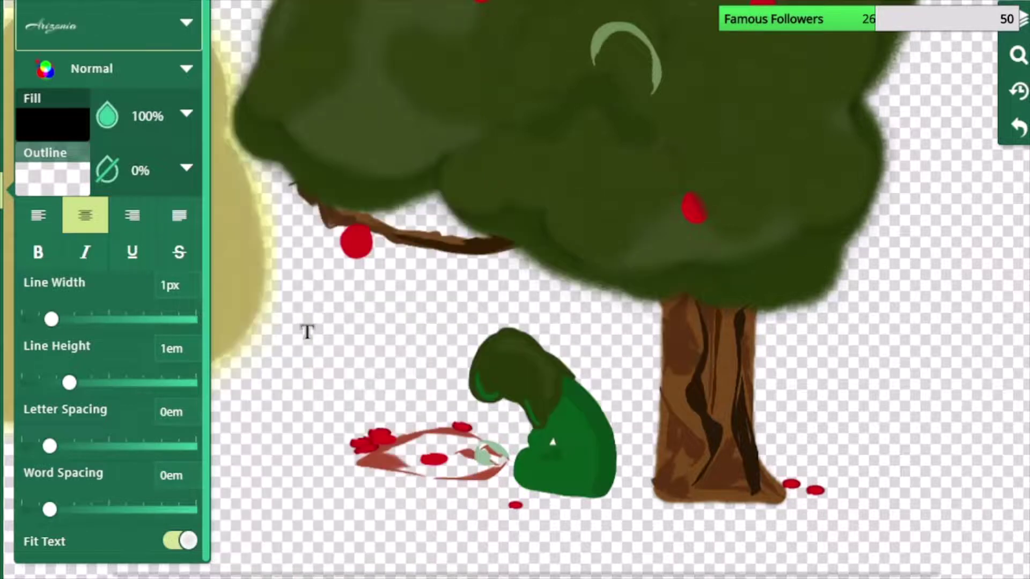
left_click(1, 190)
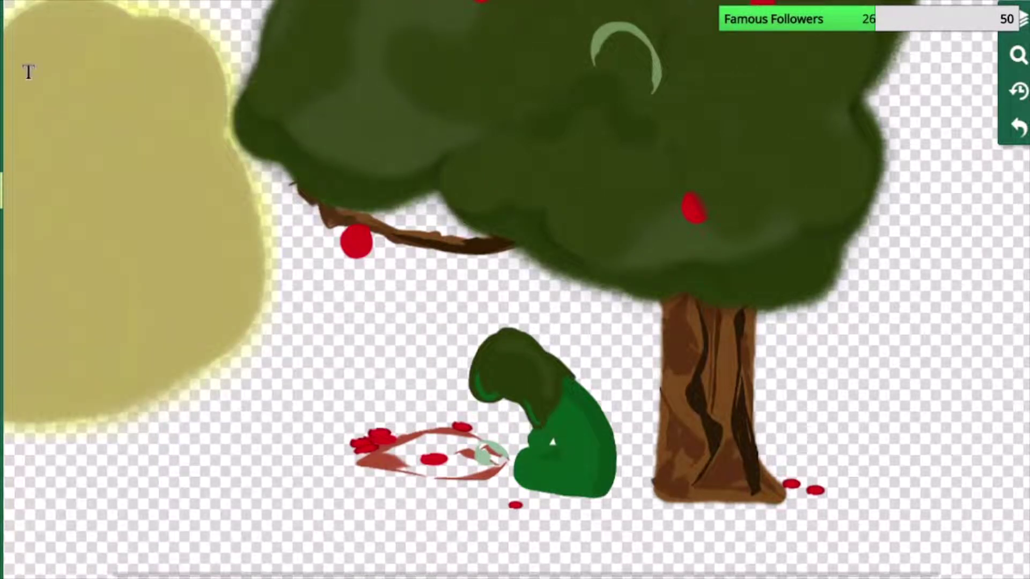
left_click(23, 82)
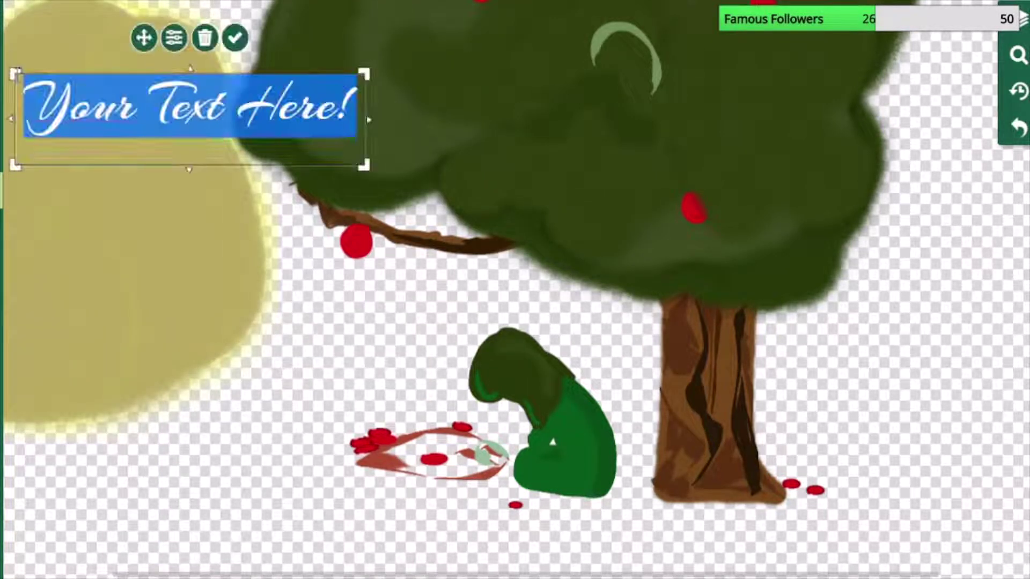
Enter the text "The apple of our sadness never falls far enough from the tree" in the new text box.
type("T")
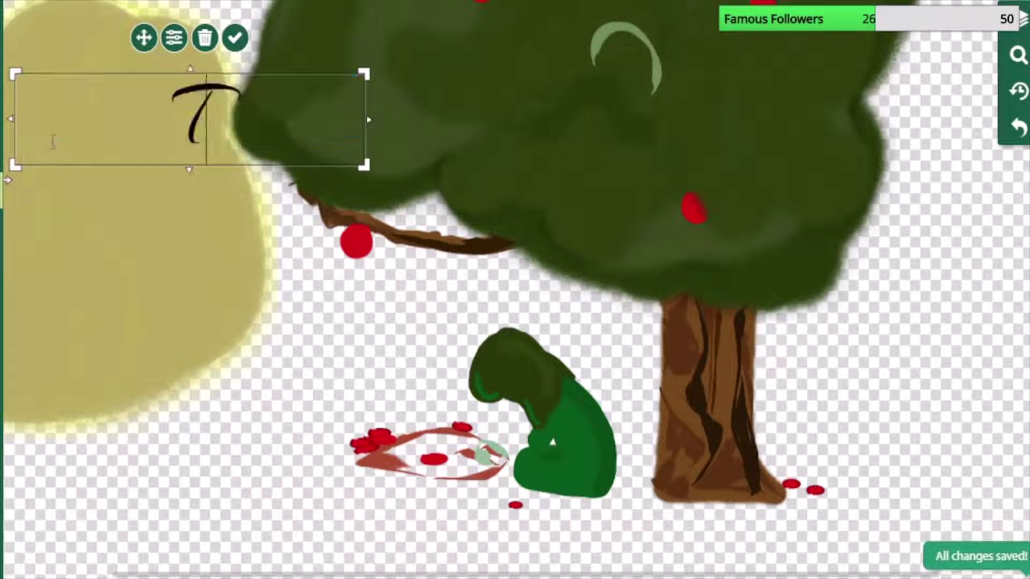
type("he apple of")
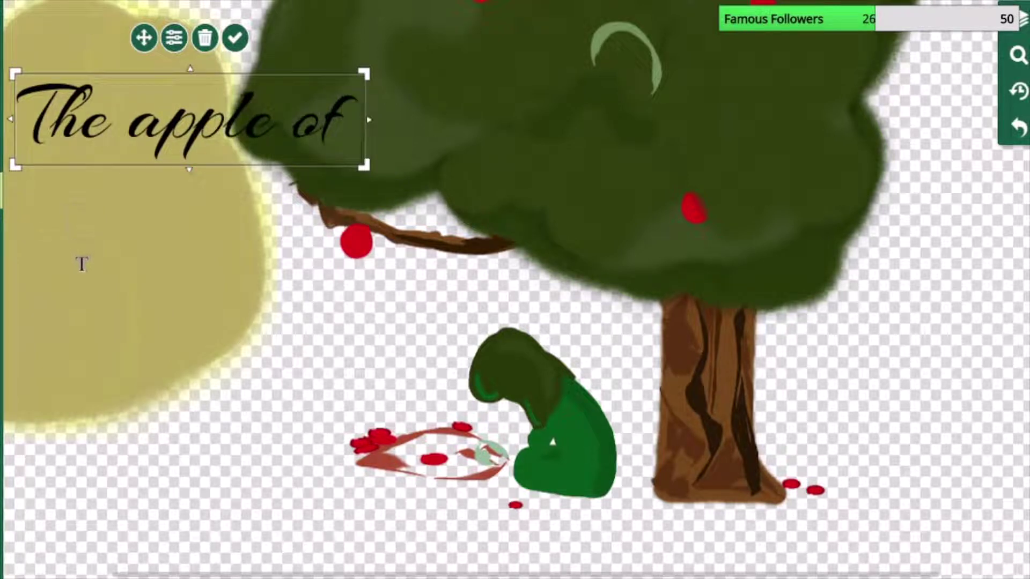
type(" our sadness")
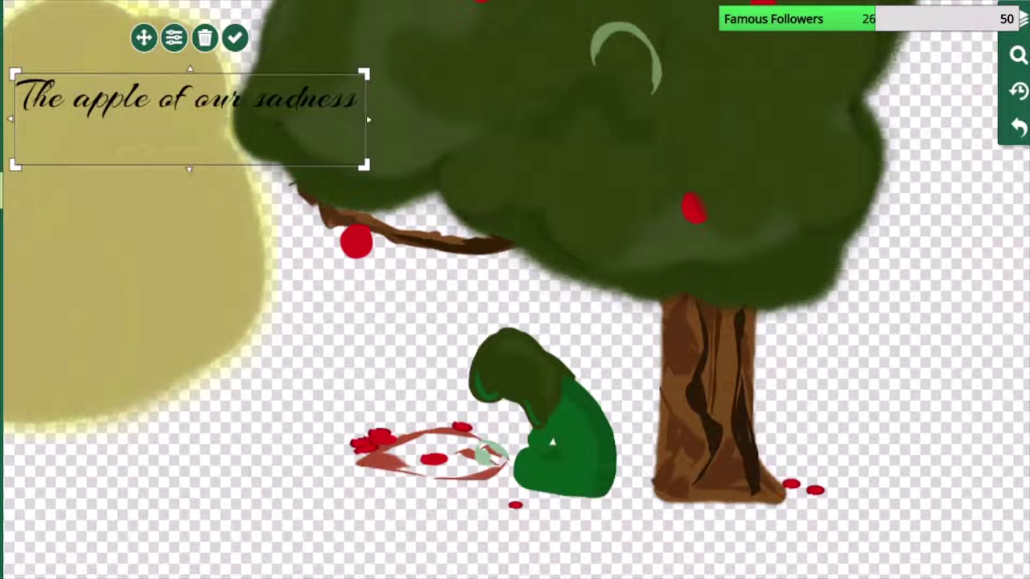
key("BackSpace")
key("BackSpace")
key("BackSpace")
key("BackSpace")
key("BackSpace")
key("BackSpace")
key("BackSpace")
key("BackSpace")
key("BackSpace")
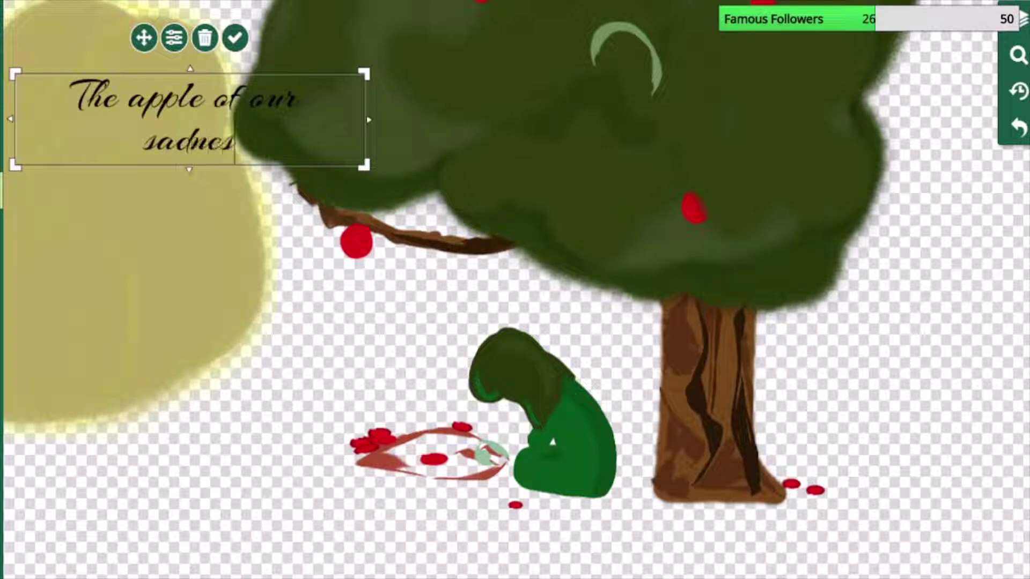
type("ver falls")
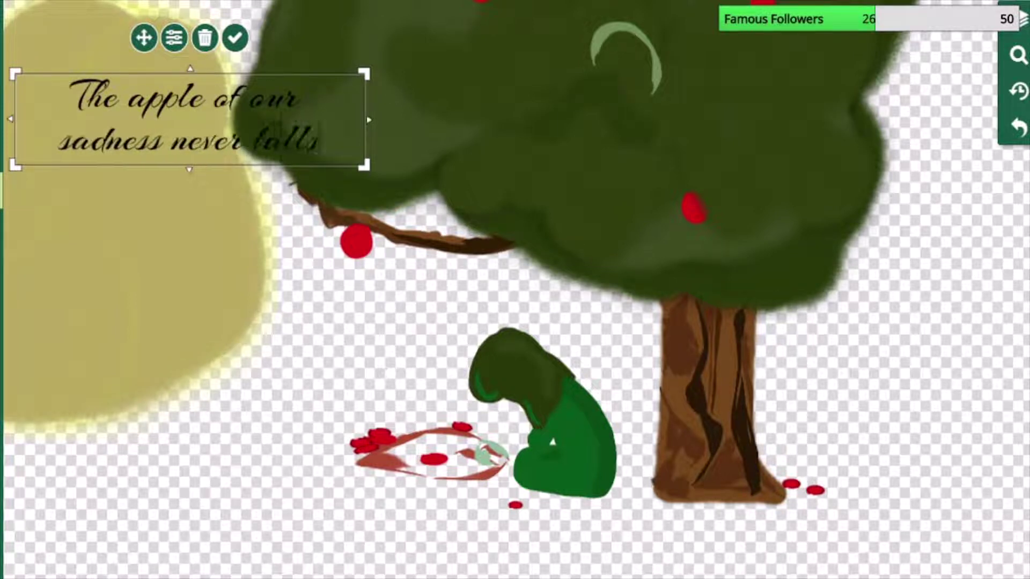
key("Return")
type("far enough from th")
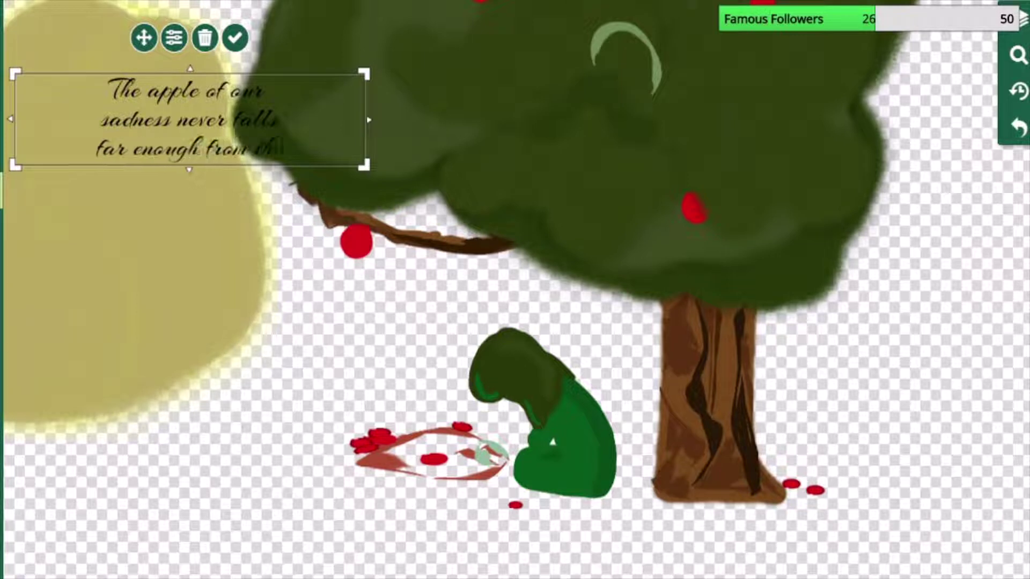
type("e tree")
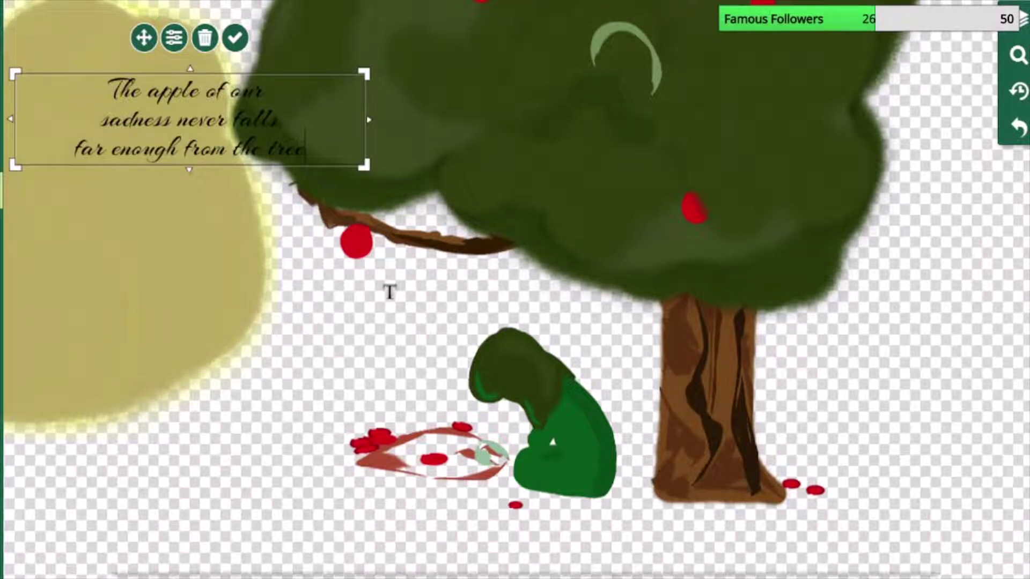
Resize the text box to a tall, narrow block of 222 by 407 px that fits the tan shape's width.
left_click_drag(363, 165, 206, 450)
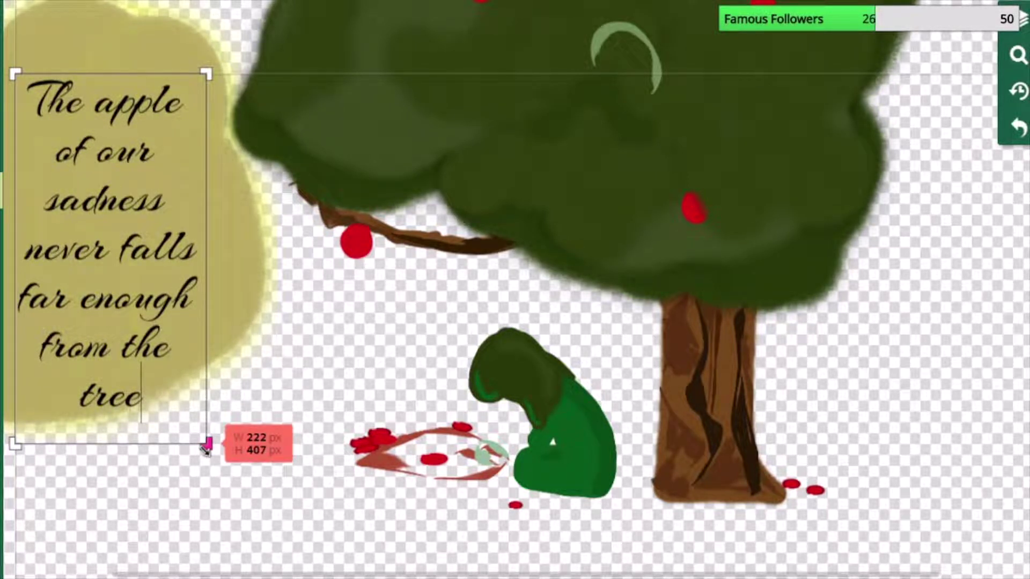
left_click_drag(206, 451, 207, 451)
key("Up")
key("Up")
key("Up")
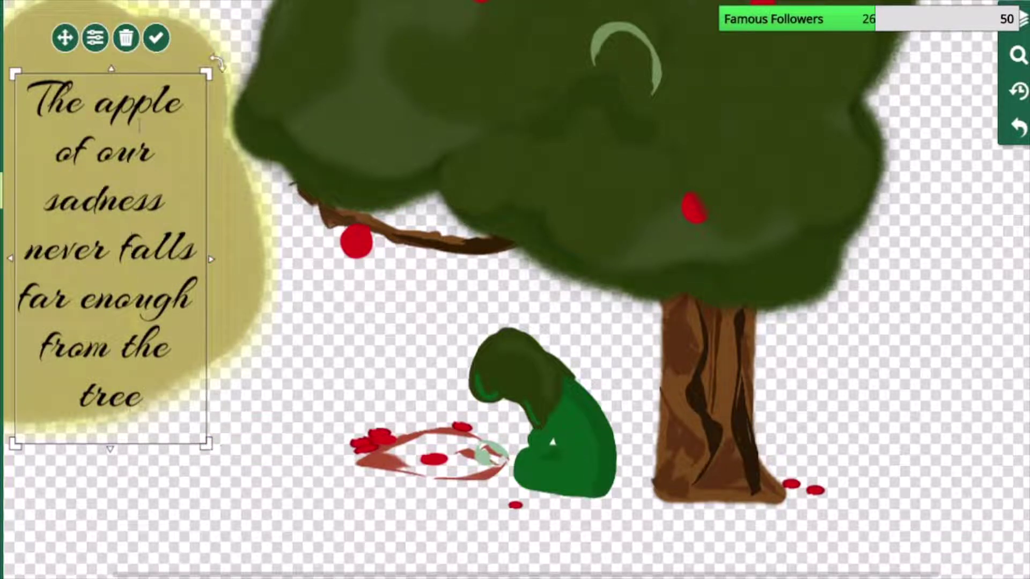
Move the text block slightly upward so that all its lines sit within the tan shape.
left_click(1, 10)
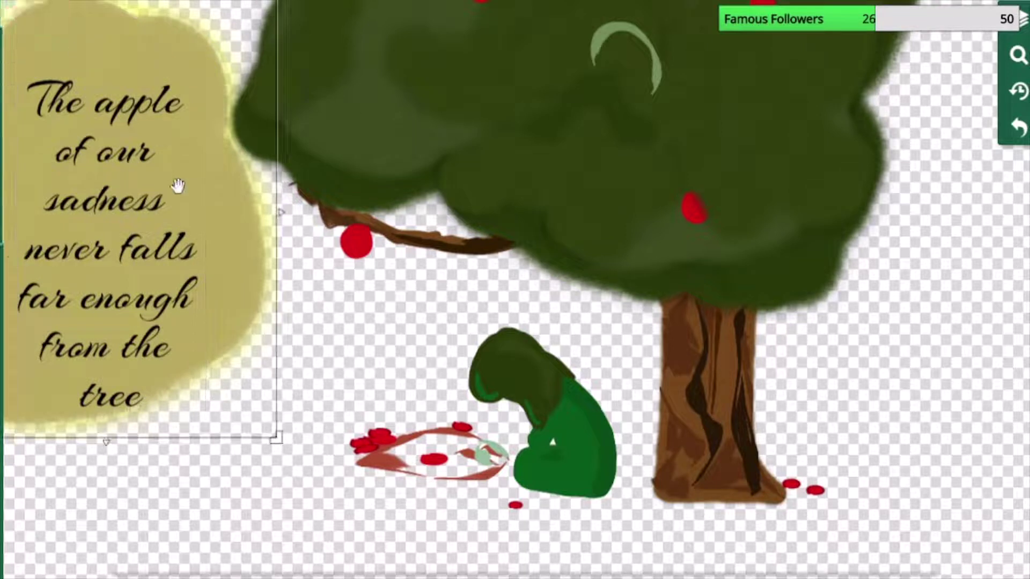
left_click(129, 362)
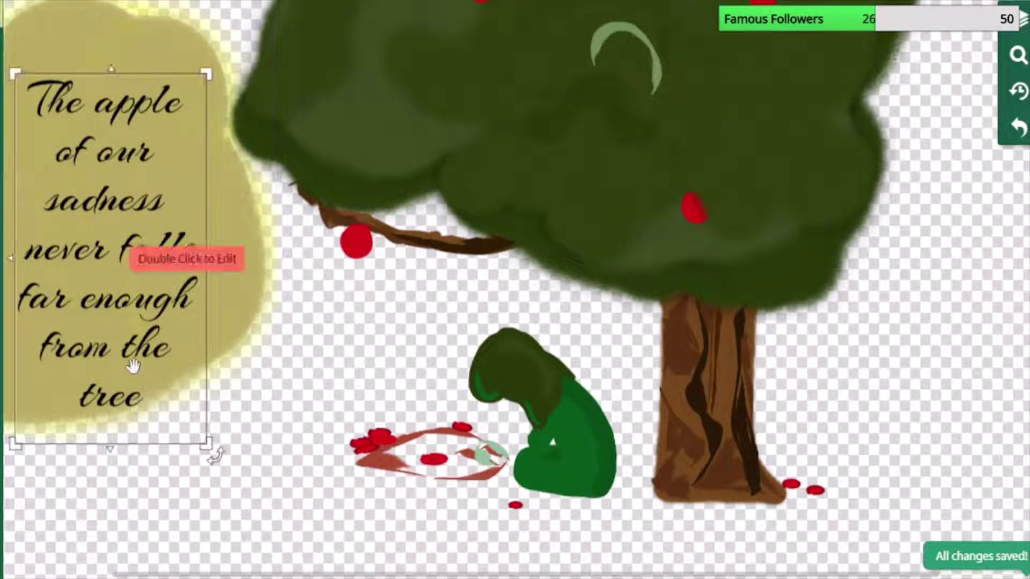
left_click_drag(165, 165, 165, 134)
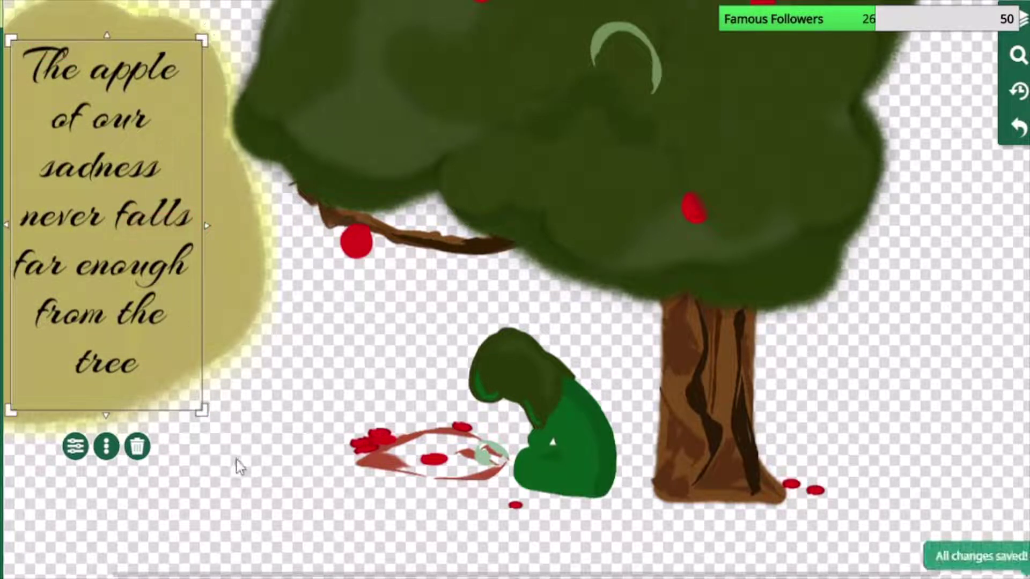
left_click(241, 508)
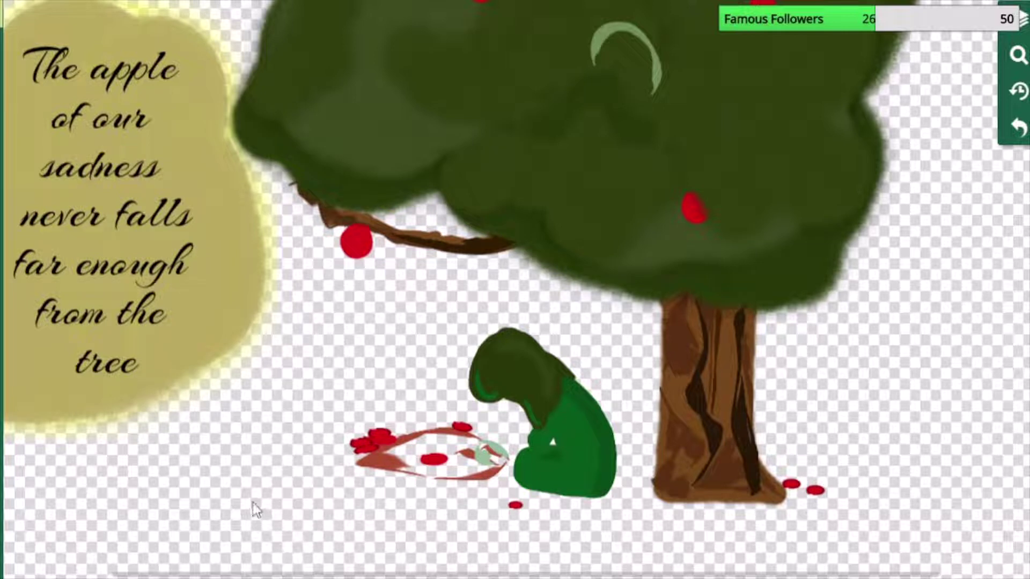
left_click(90, 311)
left_click(88, 263)
left_click(88, 263)
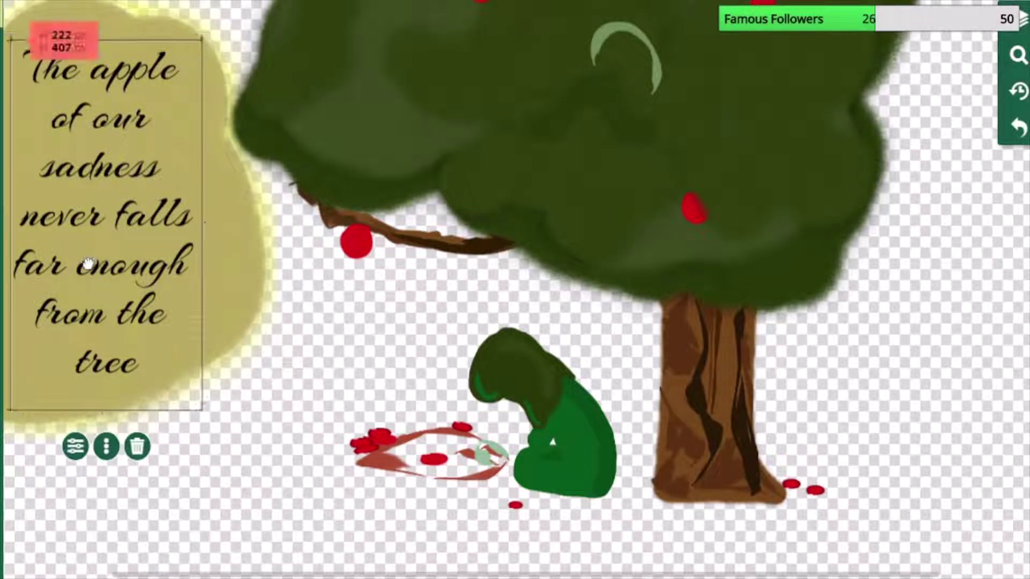
left_click_drag(88, 262, 88, 257)
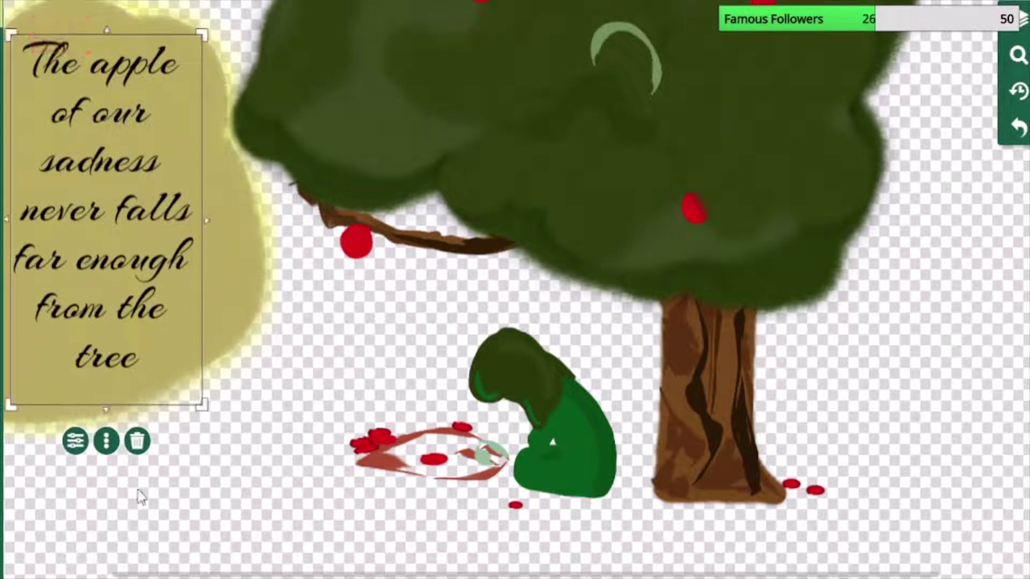
left_click(140, 498)
Copy the outline colour #a9492f from the sketchy shape beside the figure and apply it to the Pencil brush's outline.
left_click(365, 449)
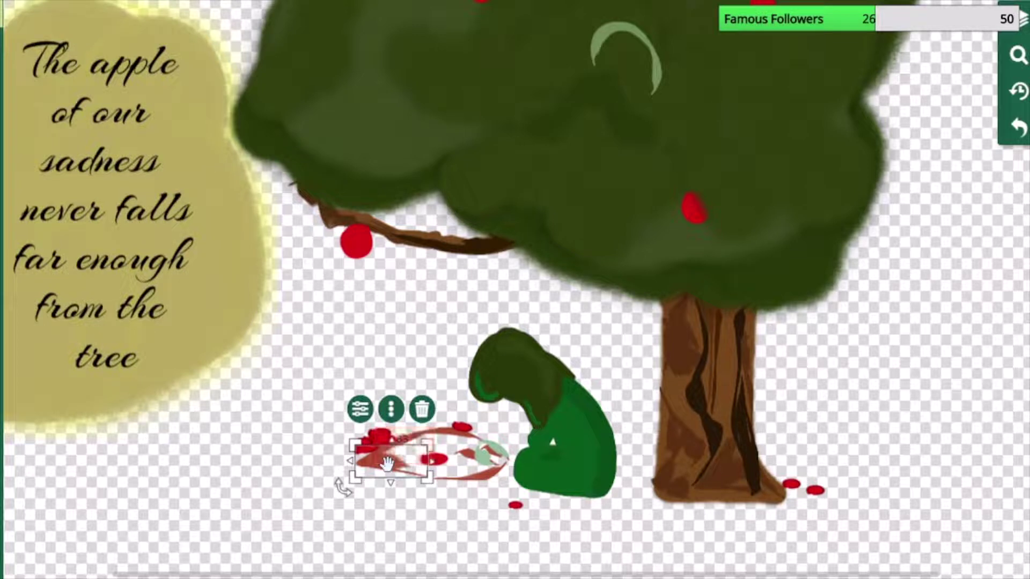
left_click(360, 409)
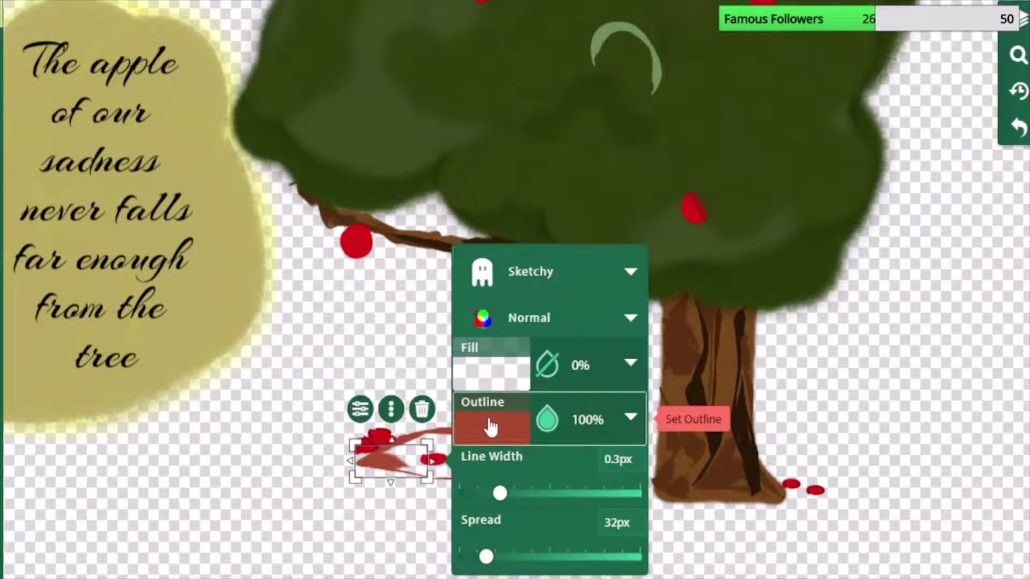
left_click(487, 426)
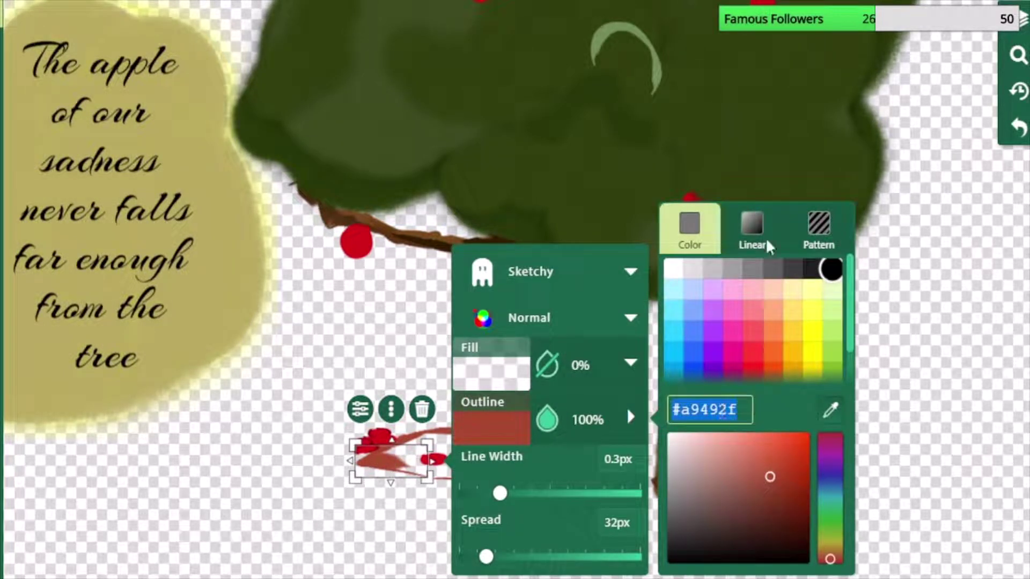
left_click(2, 82)
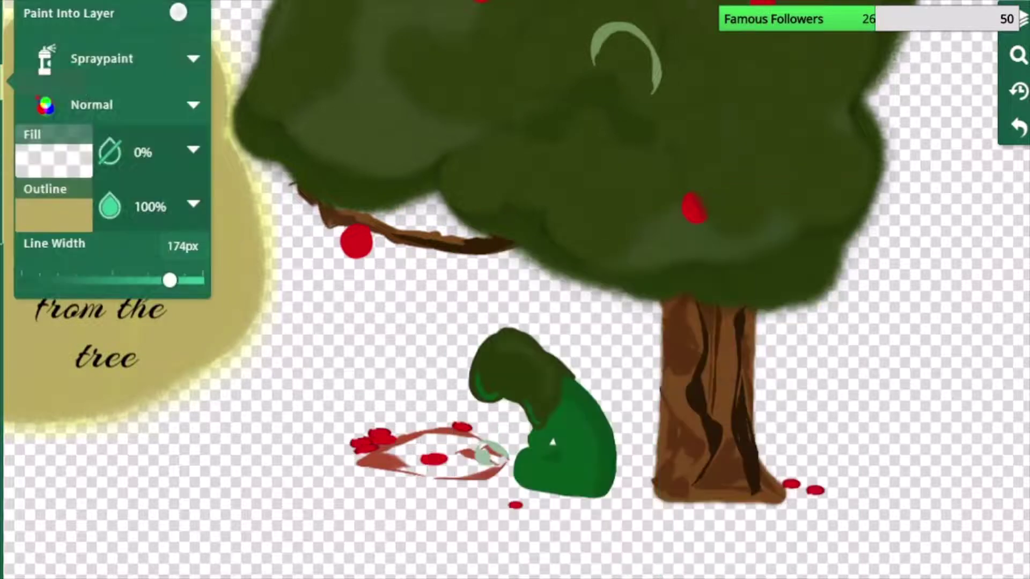
left_click(119, 70)
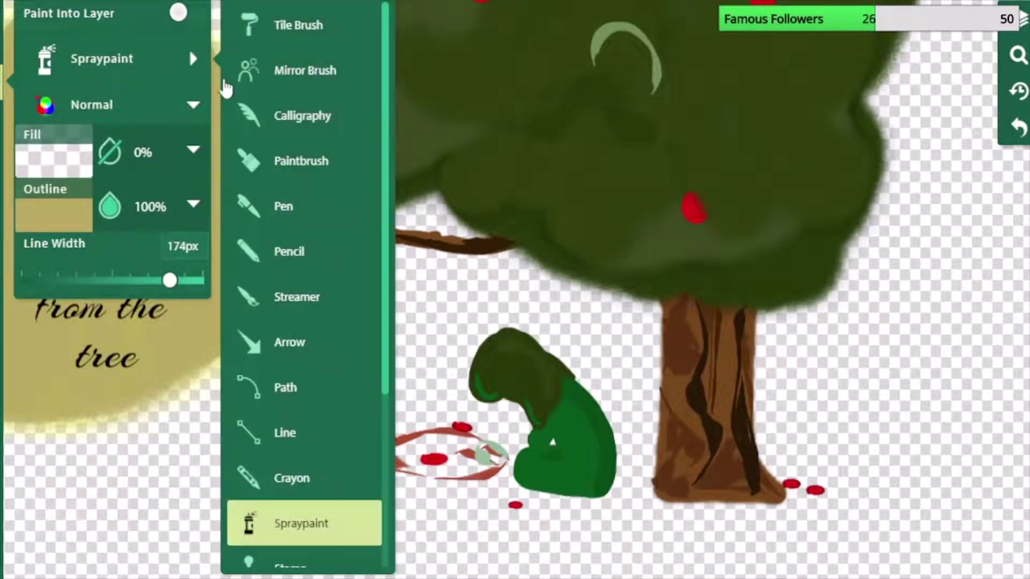
left_click(296, 252)
left_click(54, 215)
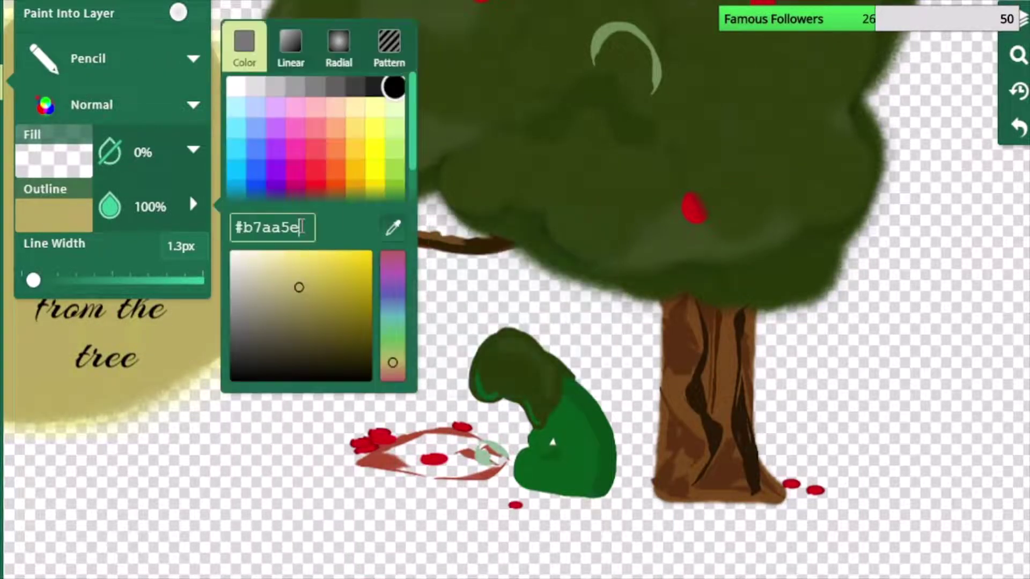
type("#a9492f")
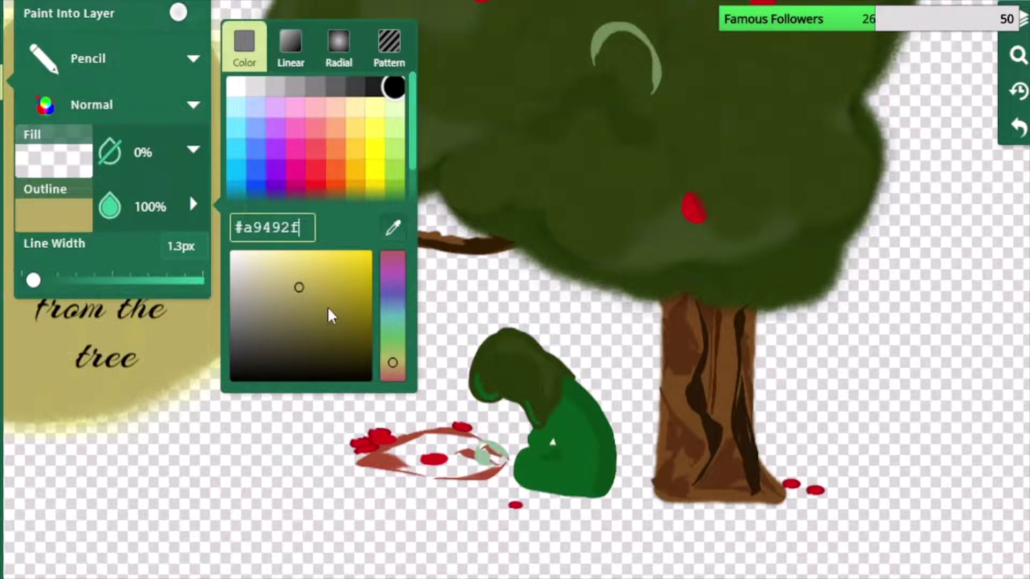
left_click(2, 361)
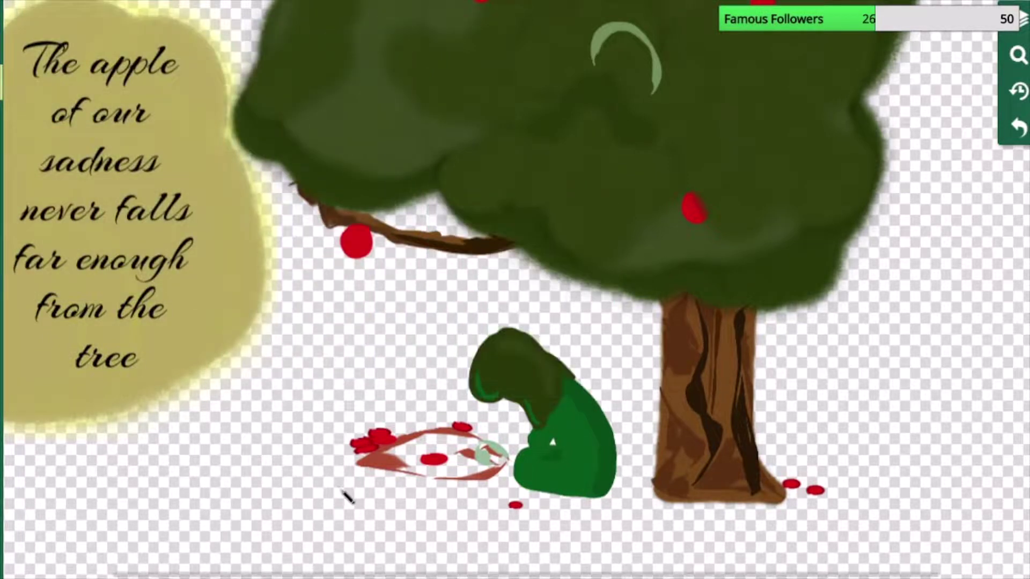
Lighten the Pencil's red outline colour, set its line width to 21 px, and paint over the interior of the sketchy shape beside the figure.
left_click(1018, 54)
left_click_drag(970, 140, 968, 126)
left_click_drag(316, 469, 423, 125)
left_click_drag(968, 126, 969, 121)
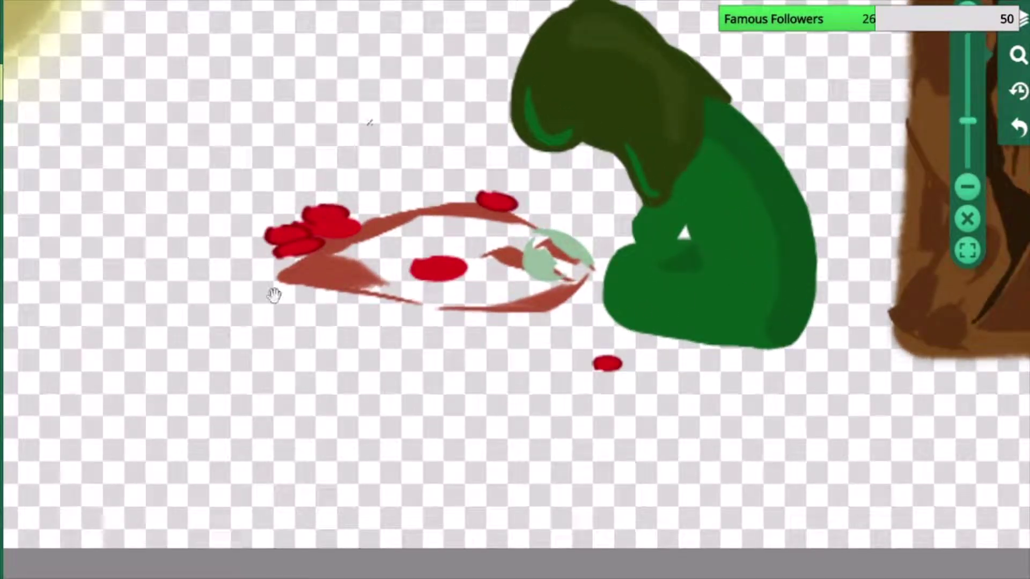
left_click(32, 82)
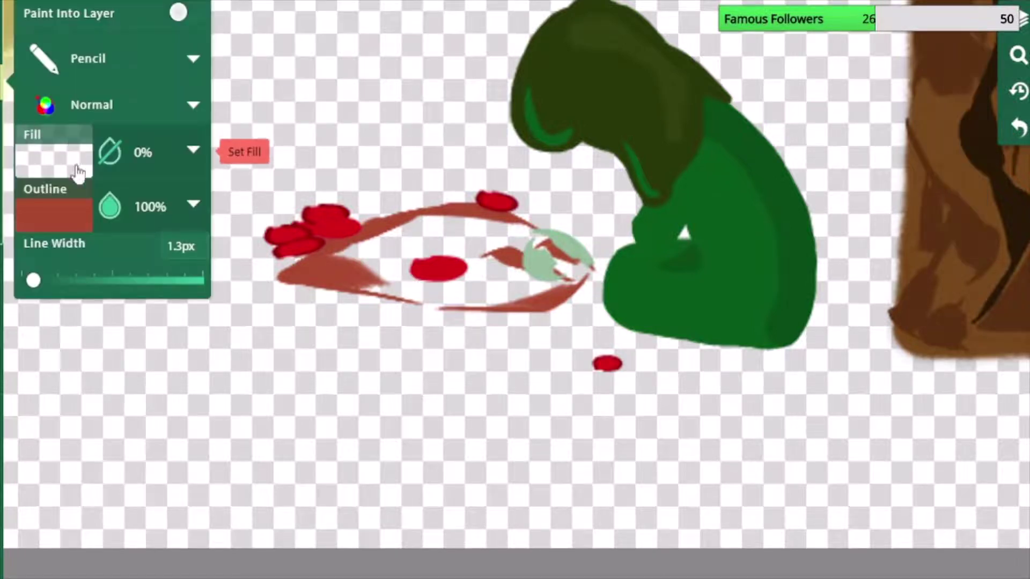
left_click(61, 216)
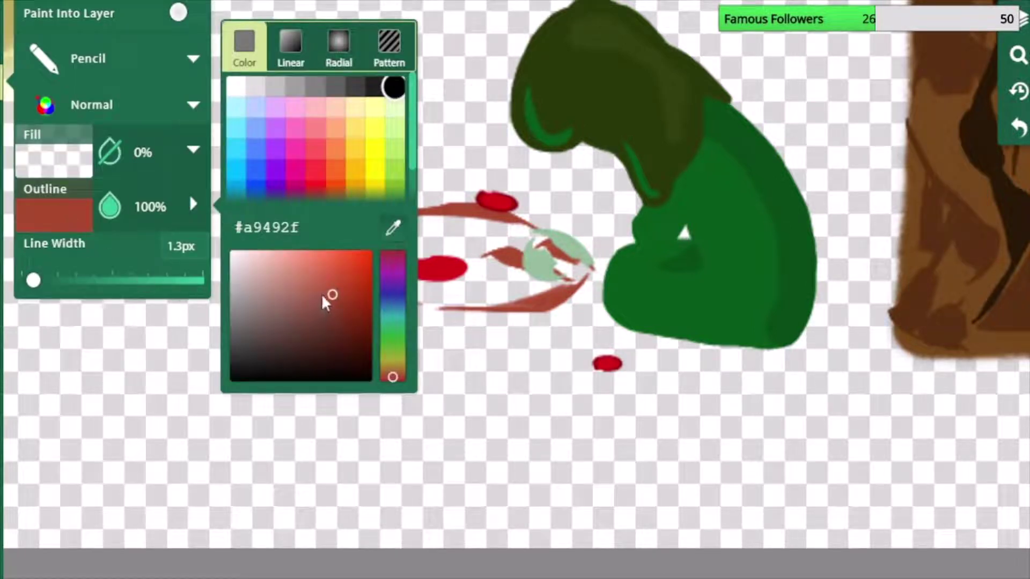
left_click_drag(332, 296, 312, 279)
left_click_drag(40, 280, 75, 288)
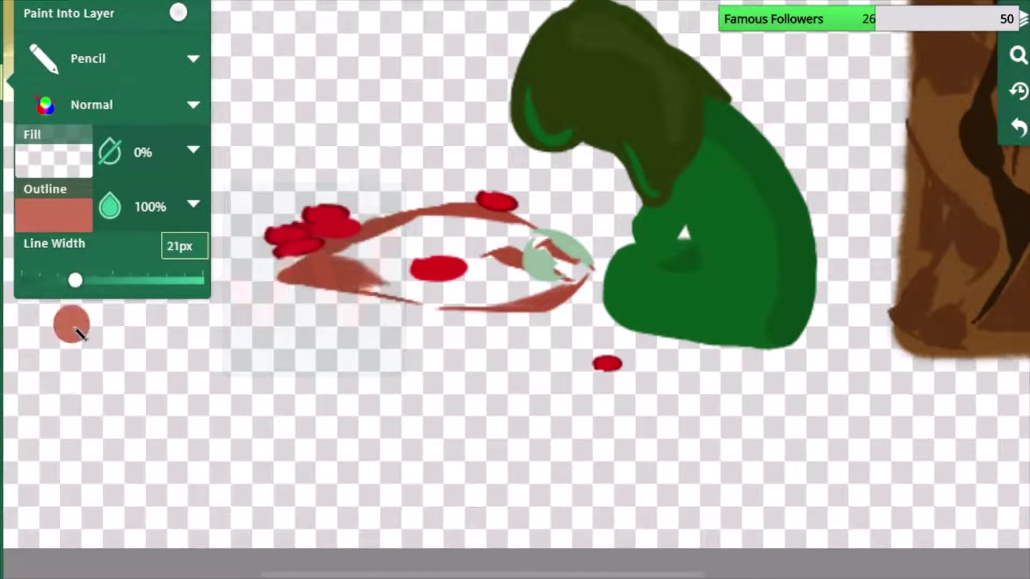
mouse_move(349, 275)
left_mouse_down()
mouse_move(429, 236)
mouse_move(475, 234)
mouse_move(518, 244)
mouse_move(583, 283)
mouse_move(472, 301)
mouse_move(369, 280)
mouse_move(363, 267)
mouse_move(517, 266)
left_mouse_up()
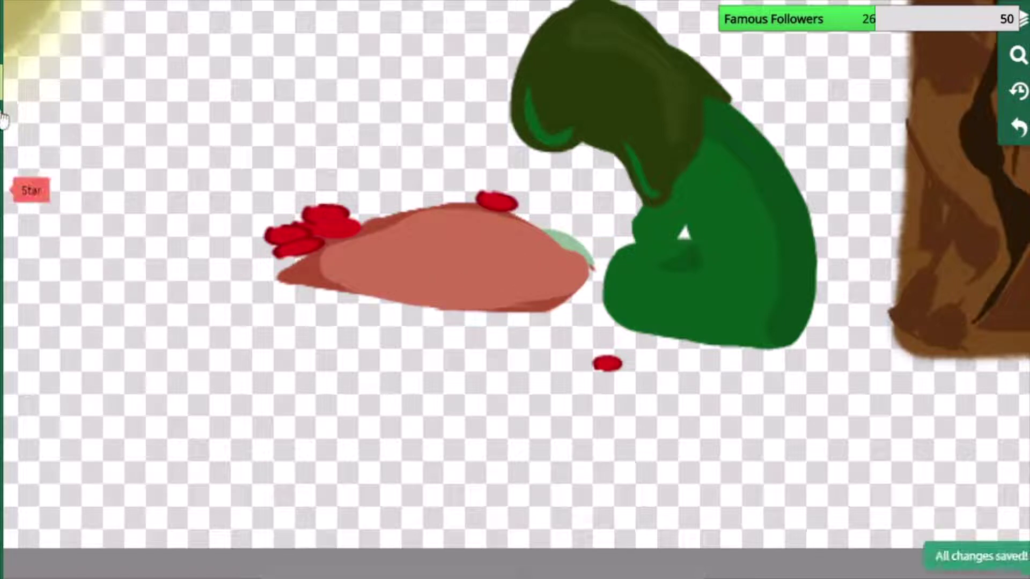
Send the light red interior of the sketchy shape beside the seated figure to the back, and deselect it.
left_click(437, 236)
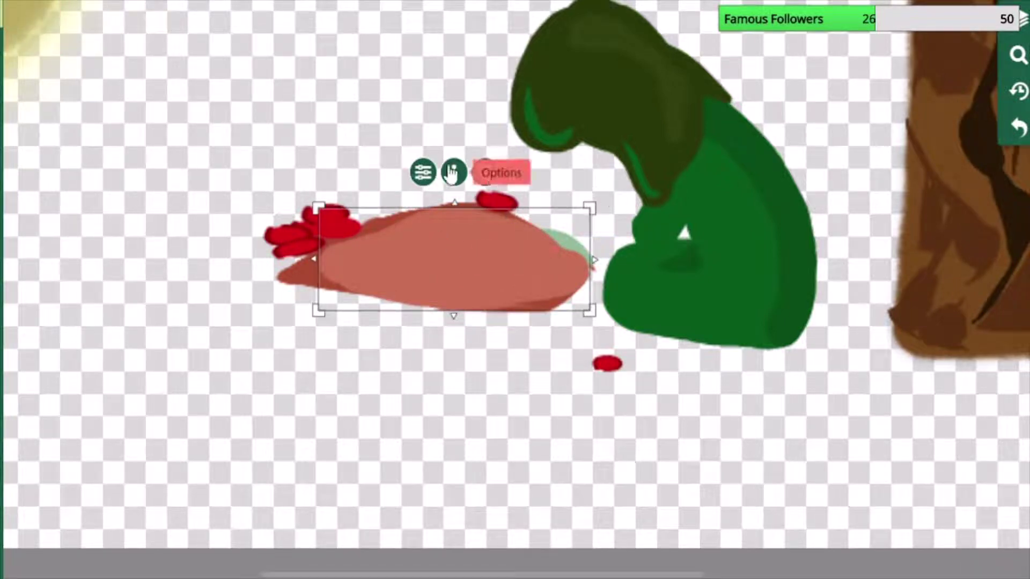
left_click(454, 173)
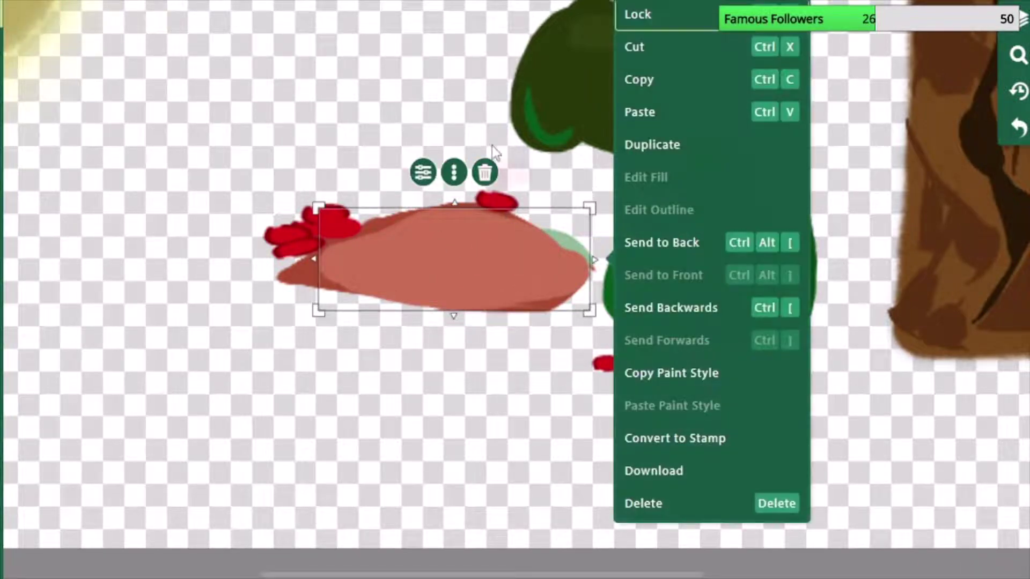
left_click(663, 244)
left_click(372, 388)
Copy the outline colour #313f0e from the dark green spray stroke around the light green arc in the tree crown.
left_click_drag(206, 139, 622, 474)
left_click_drag(560, 110, 363, 294)
left_click_drag(908, 491, 327, 571)
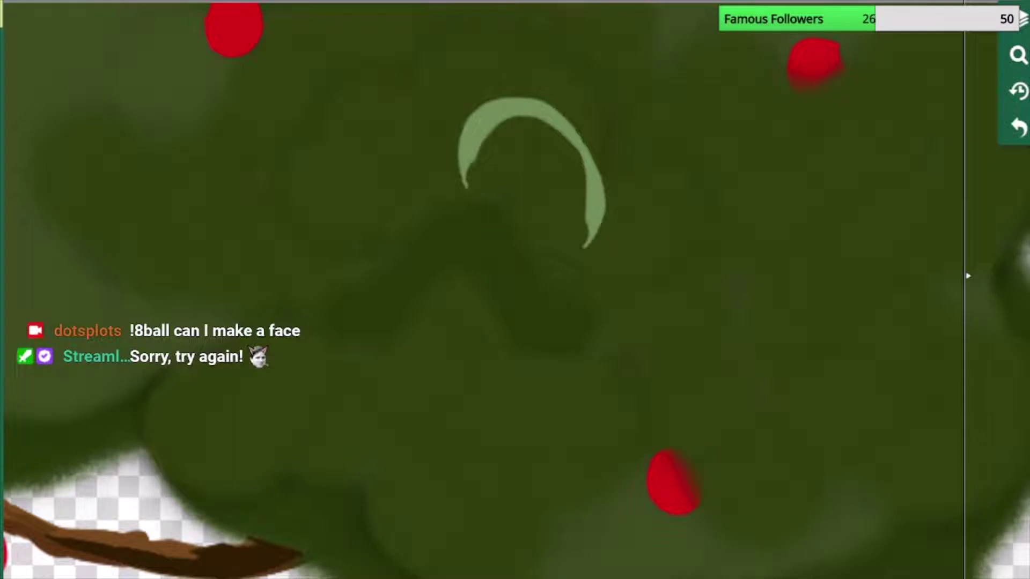
left_click(2, 82)
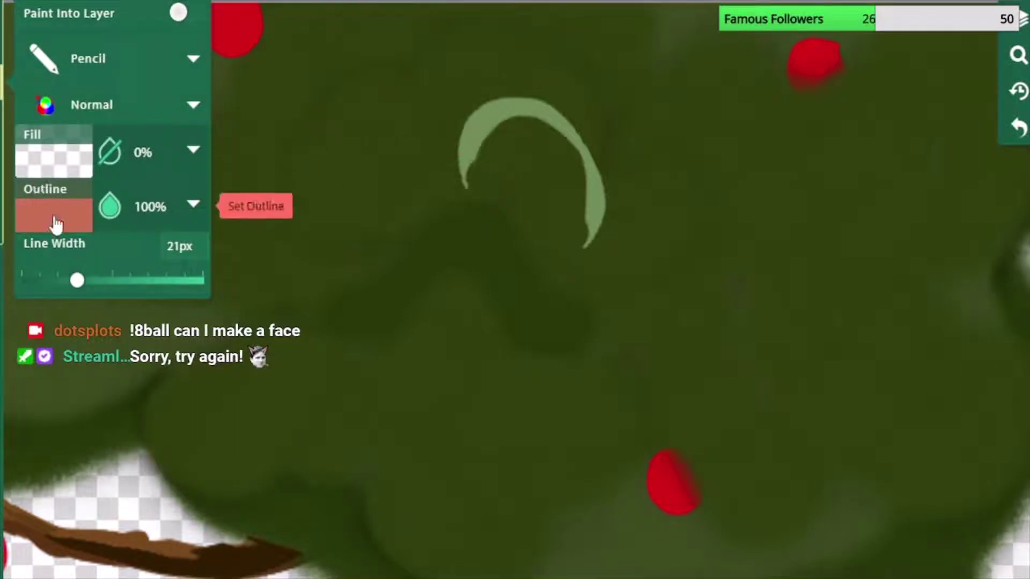
left_click(1, 10)
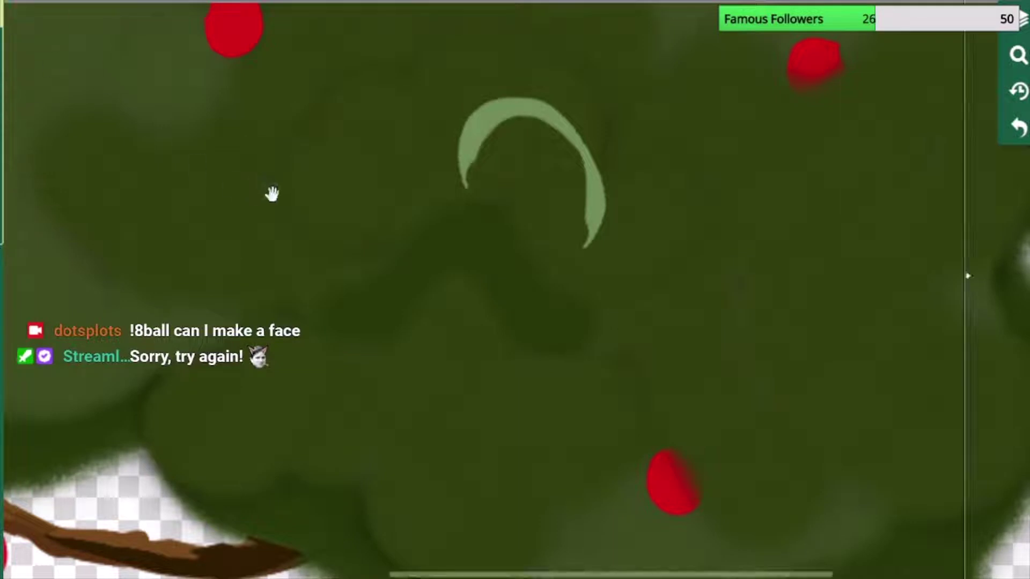
left_click(504, 173)
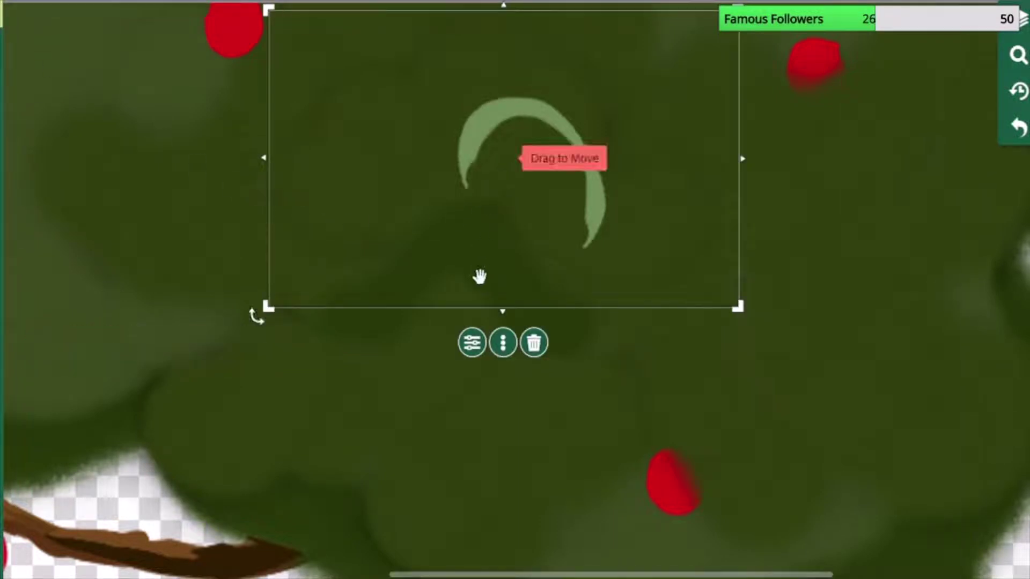
left_click(472, 343)
left_click(782, 207)
double_click(922, 219)
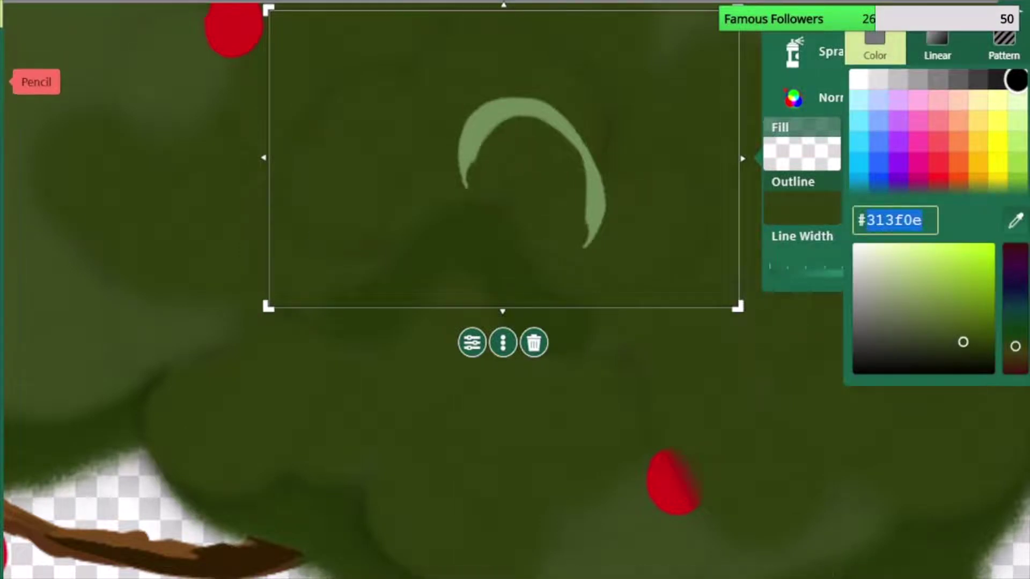
left_click(2, 83)
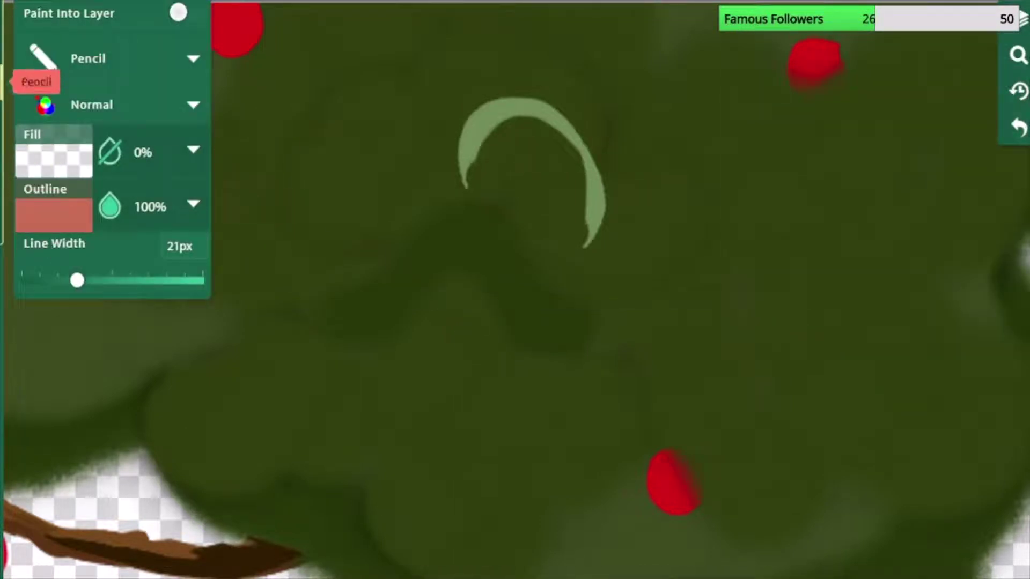
left_click(497, 180)
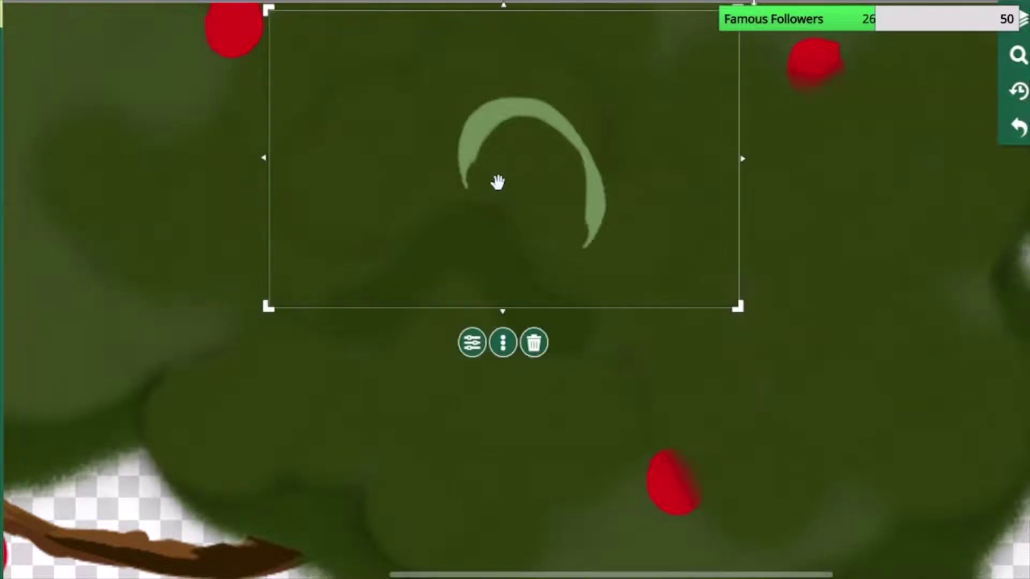
left_click(471, 343)
left_click(803, 209)
left_click(930, 221)
key("ctrl+c")
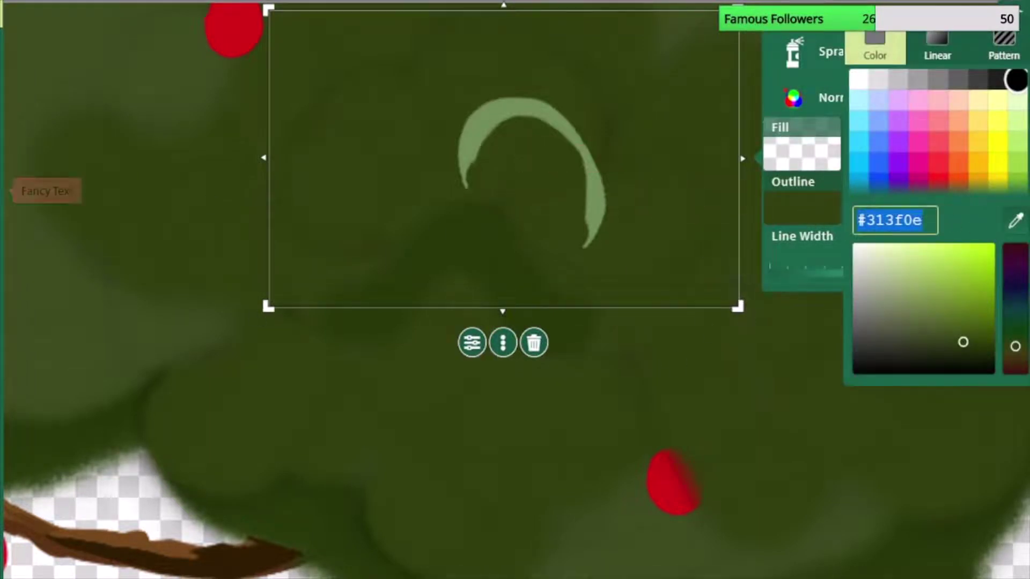
Replace the Pencil's red outline colour with the copied green #313f0e.
left_click(2, 82)
left_click(81, 209)
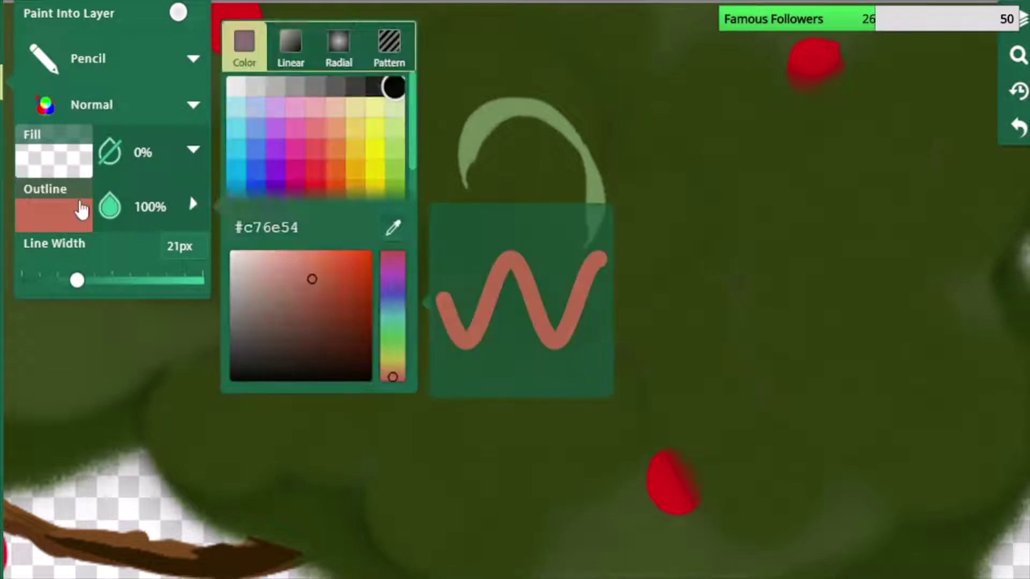
double_click(299, 226)
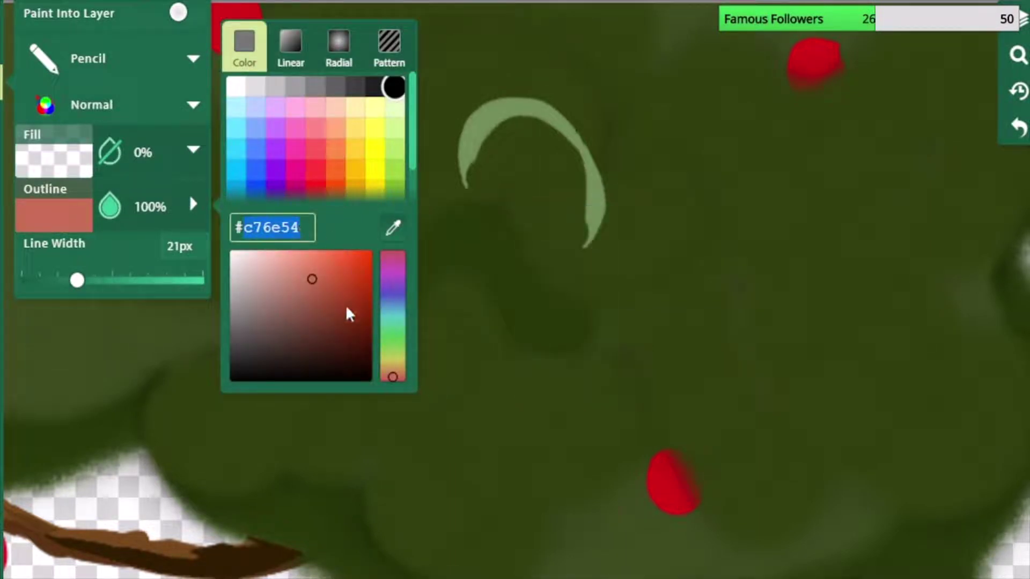
double_click(273, 228)
triple_click(273, 228)
key("ctrl+v")
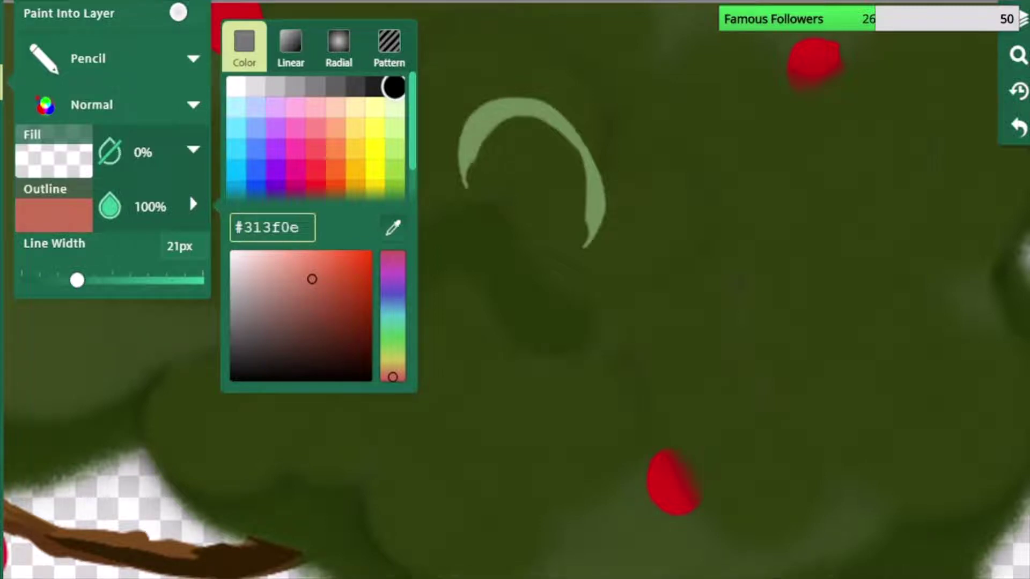
left_click(1, 82)
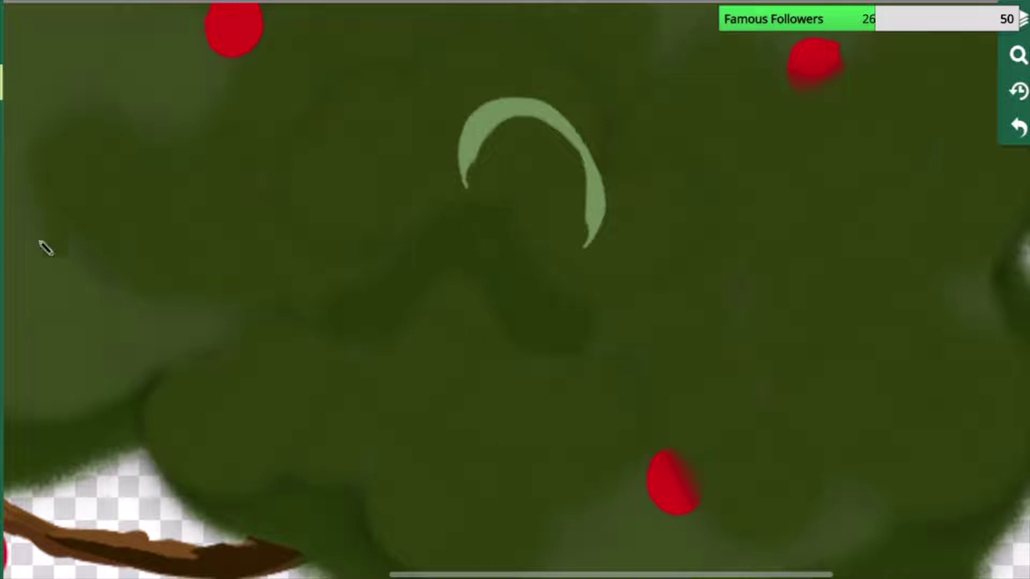
Adjust the Pencil's outline colour to the slightly greyer green #334114.
left_click(3, 80)
left_click(37, 221)
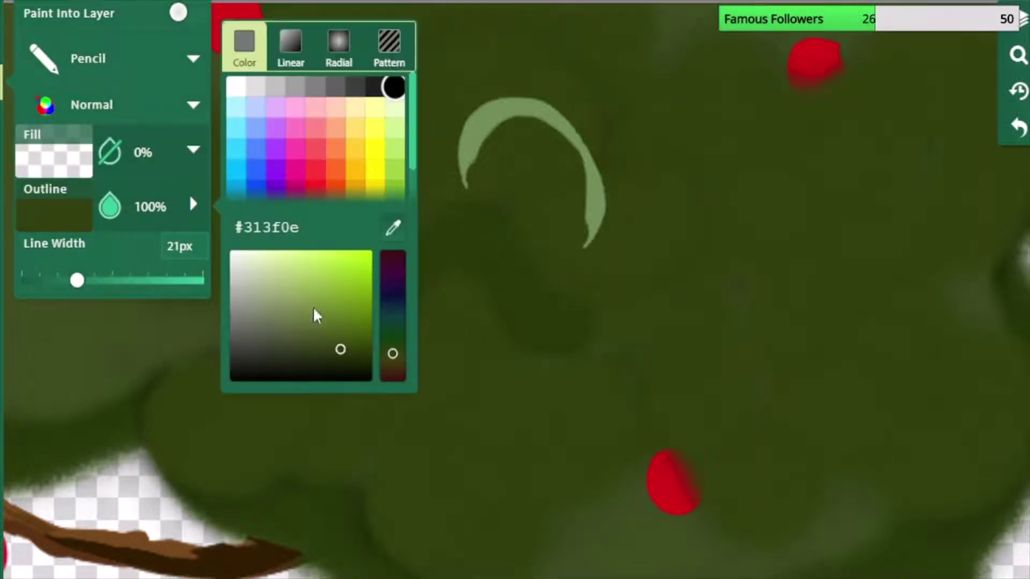
left_click_drag(344, 356, 328, 348)
left_click(331, 355)
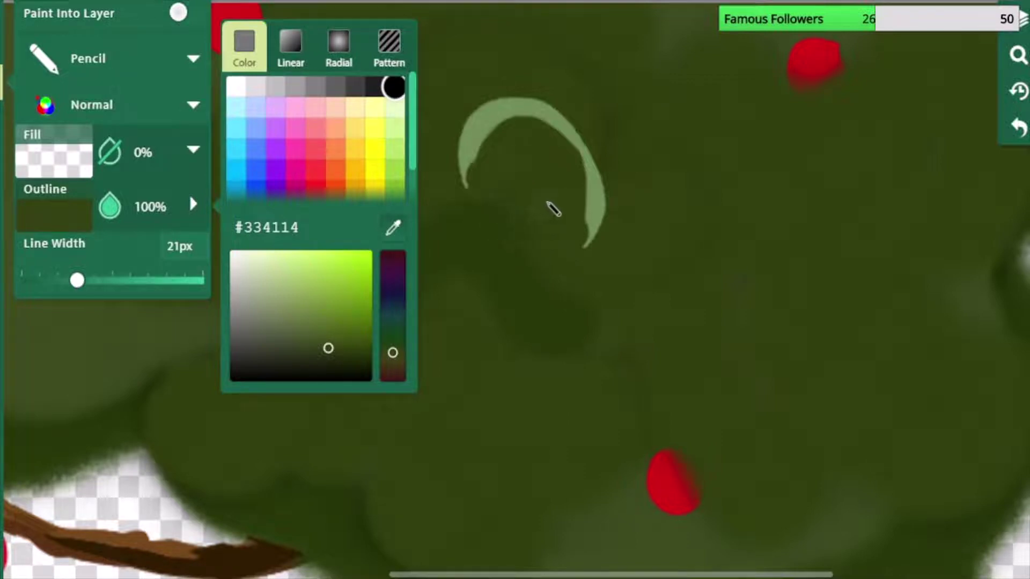
Paint over the inside of the light green arc in the tree crown, undoing the stroke that covers the arc's end and repainting it.
mouse_move(503, 162)
left_mouse_down()
mouse_move(494, 215)
mouse_move(511, 232)
mouse_move(554, 180)
left_mouse_up()
mouse_move(563, 255)
left_mouse_down()
mouse_move(569, 188)
mouse_move(524, 162)
mouse_move(517, 191)
mouse_move(542, 215)
mouse_move(556, 171)
mouse_move(519, 167)
mouse_move(542, 194)
mouse_move(545, 153)
mouse_move(517, 169)
mouse_move(562, 165)
mouse_move(526, 133)
mouse_move(480, 156)
mouse_move(487, 211)
mouse_move(547, 188)
left_mouse_up()
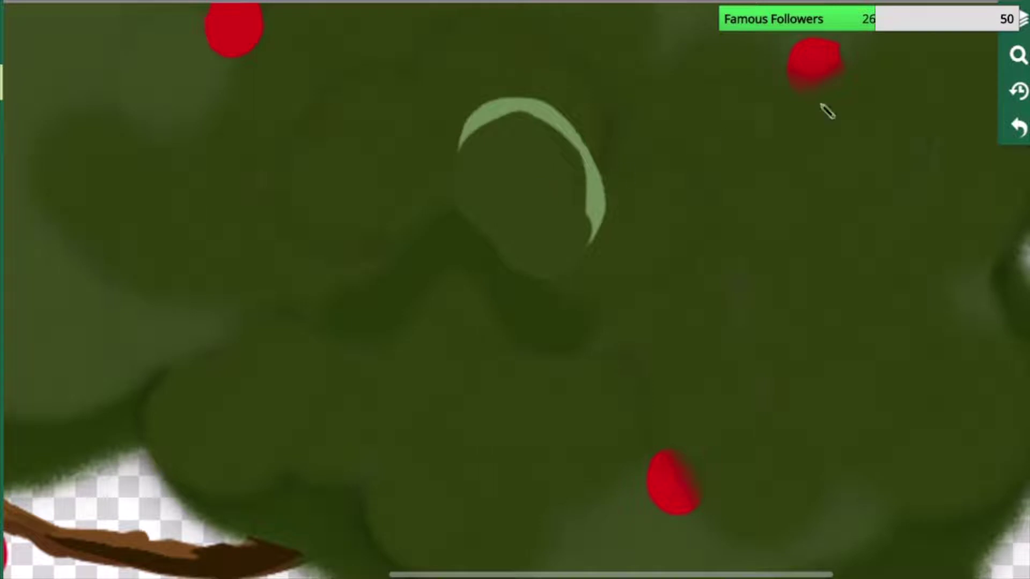
left_click(1017, 127)
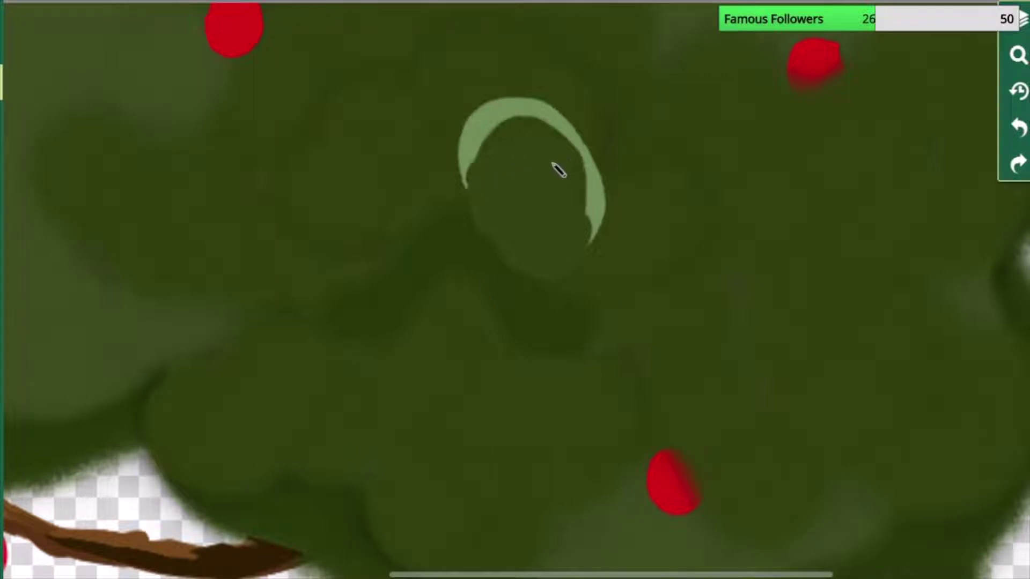
mouse_move(546, 129)
left_mouse_down()
mouse_move(498, 147)
mouse_move(485, 194)
left_mouse_up()
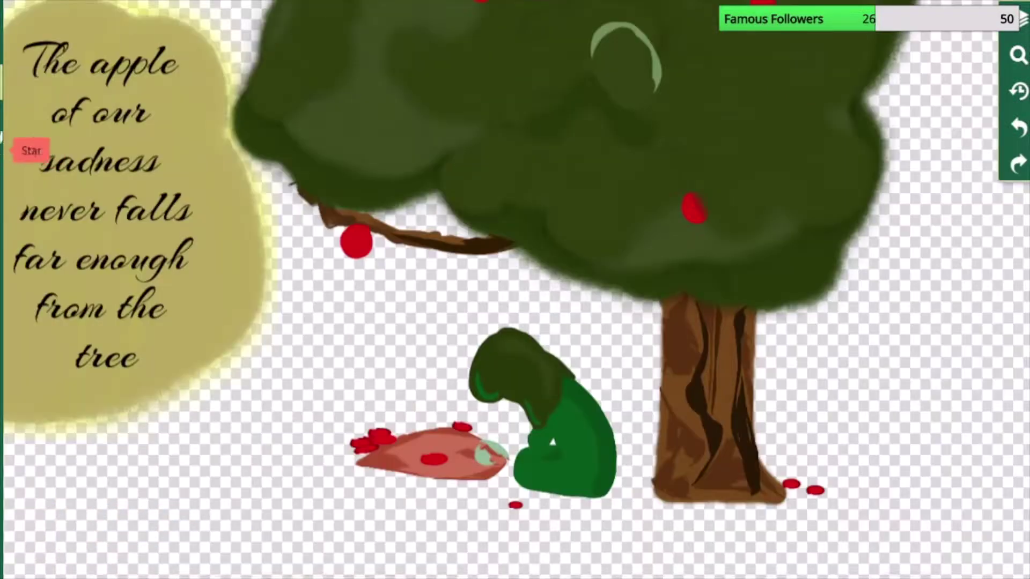
Switch the brush to Spraypaint with a 46 px line width, spray over the top of the light green arc, and undo that stroke.
left_click(2, 81)
left_click_drag(112, 282, 80, 287)
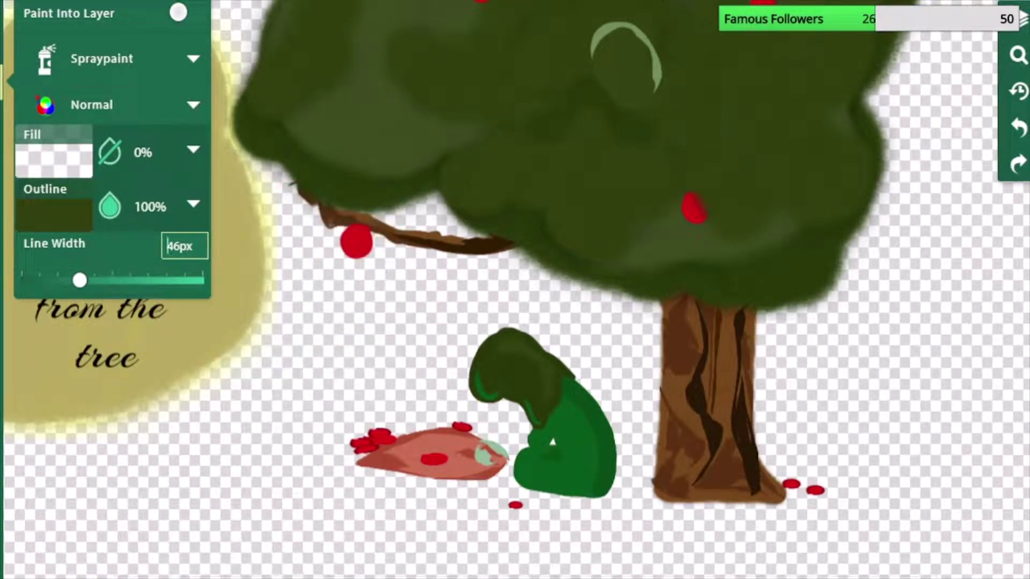
key("Return")
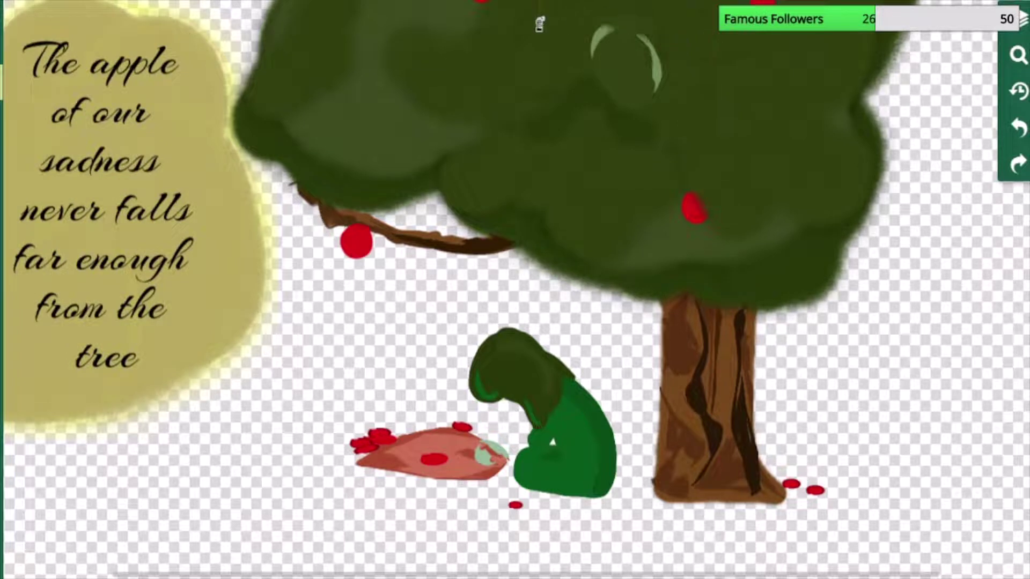
left_click(1019, 127)
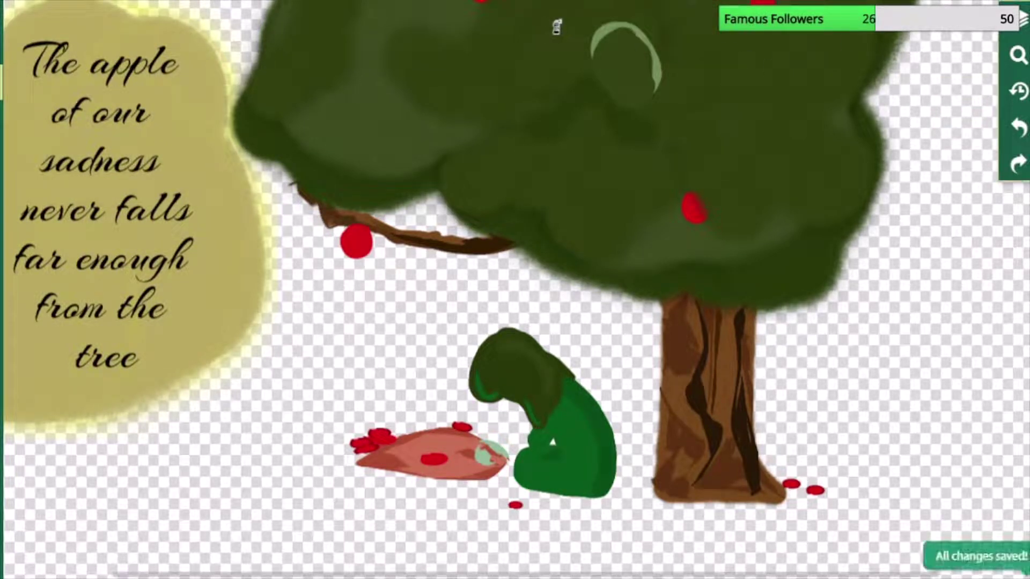